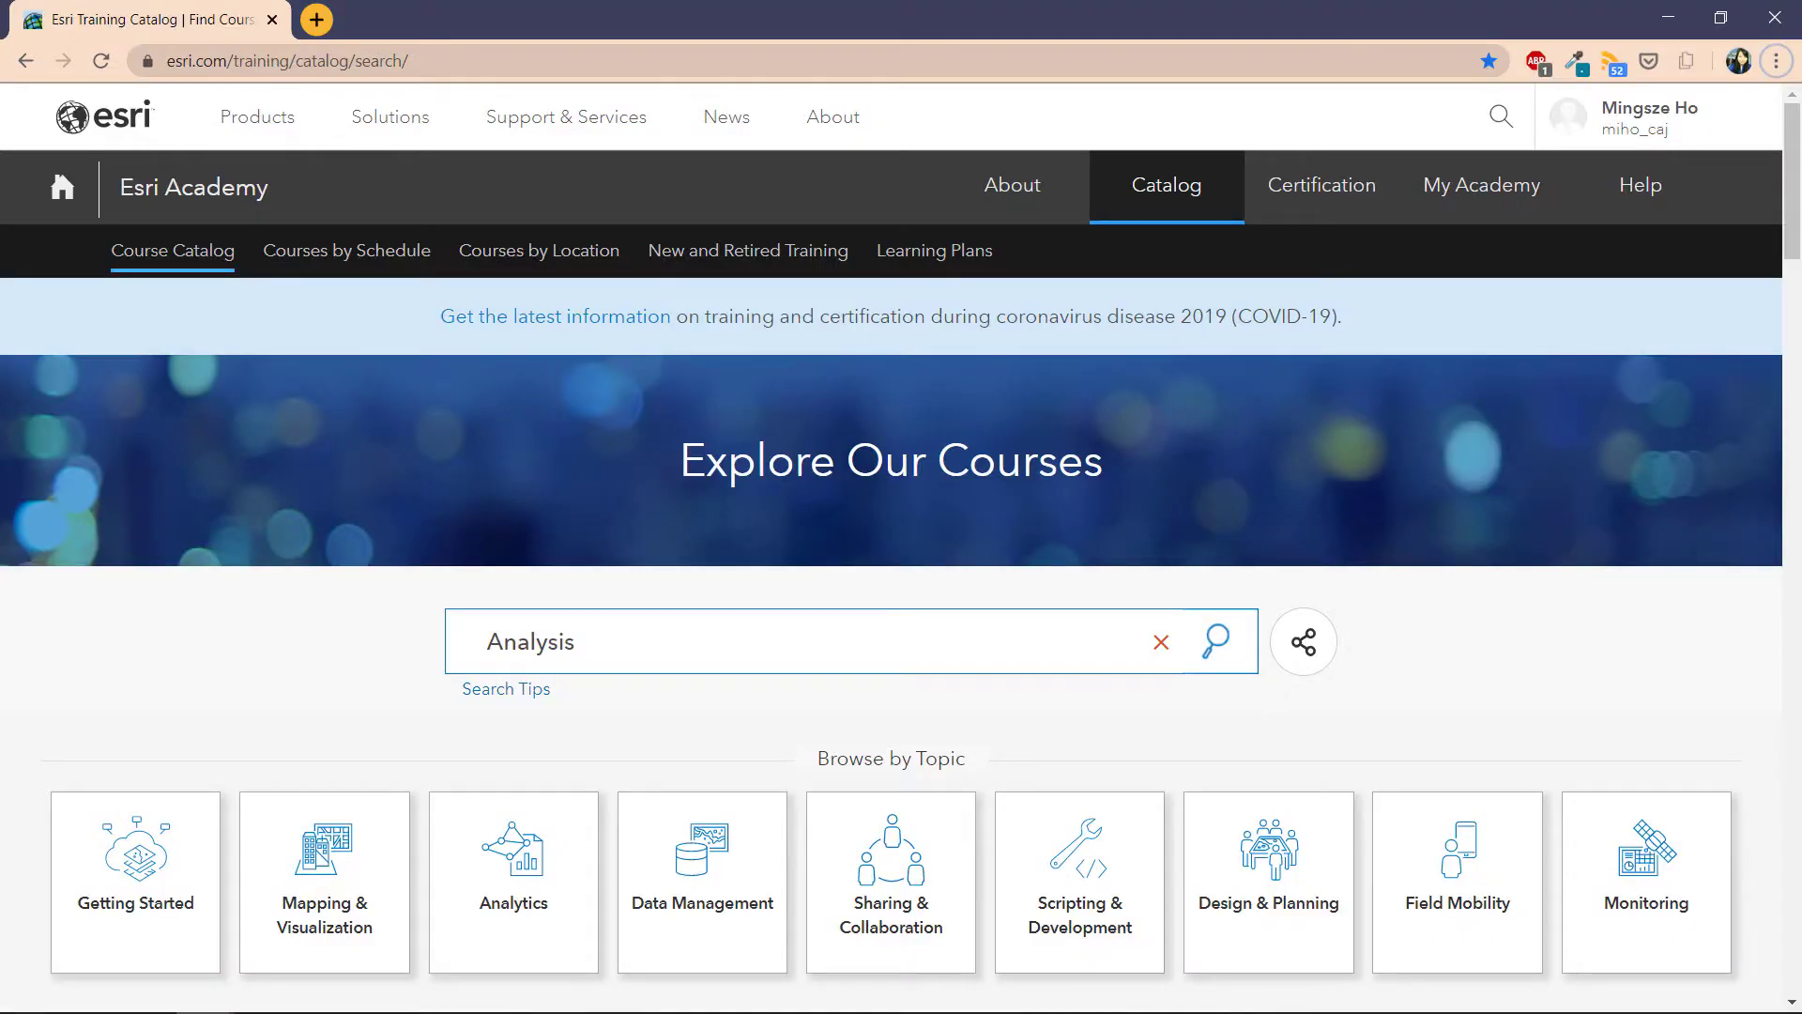
# - Browse the training catalog's results for ArcGIS Online courses on Analysis
pyautogui.scroll(-5, 363, 817)
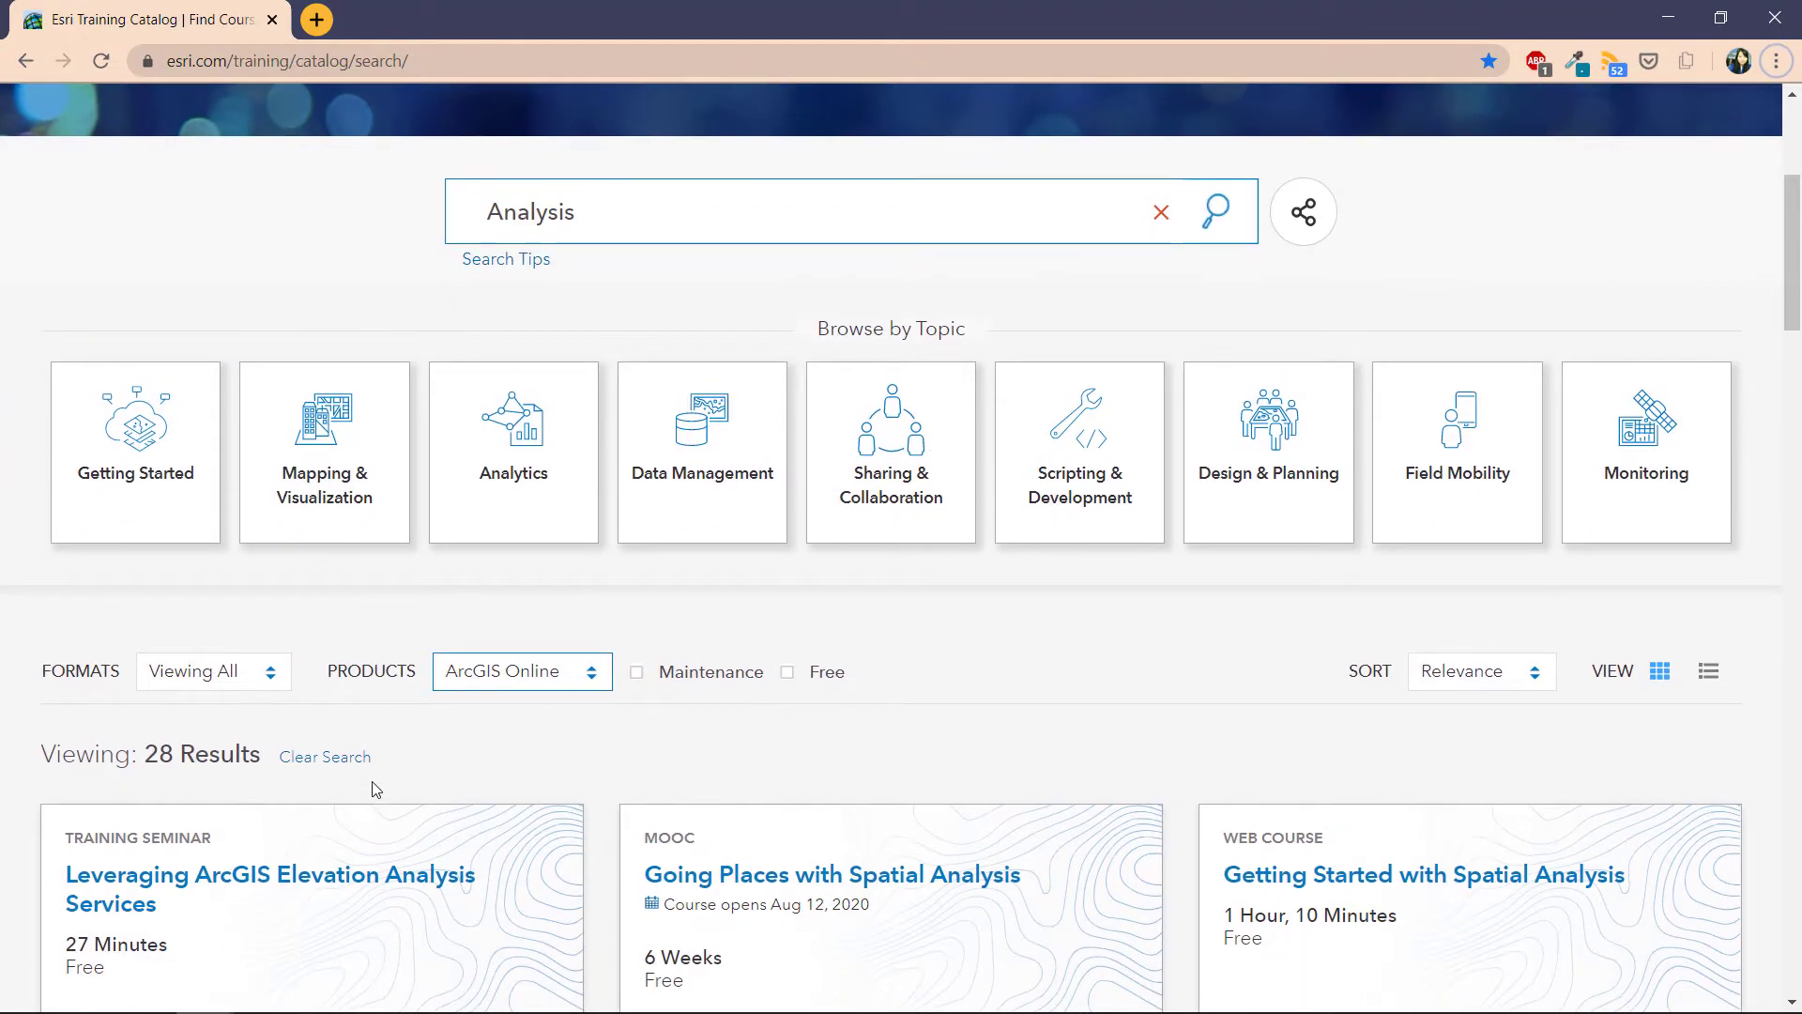
pyautogui.scroll(-6, 372, 783)
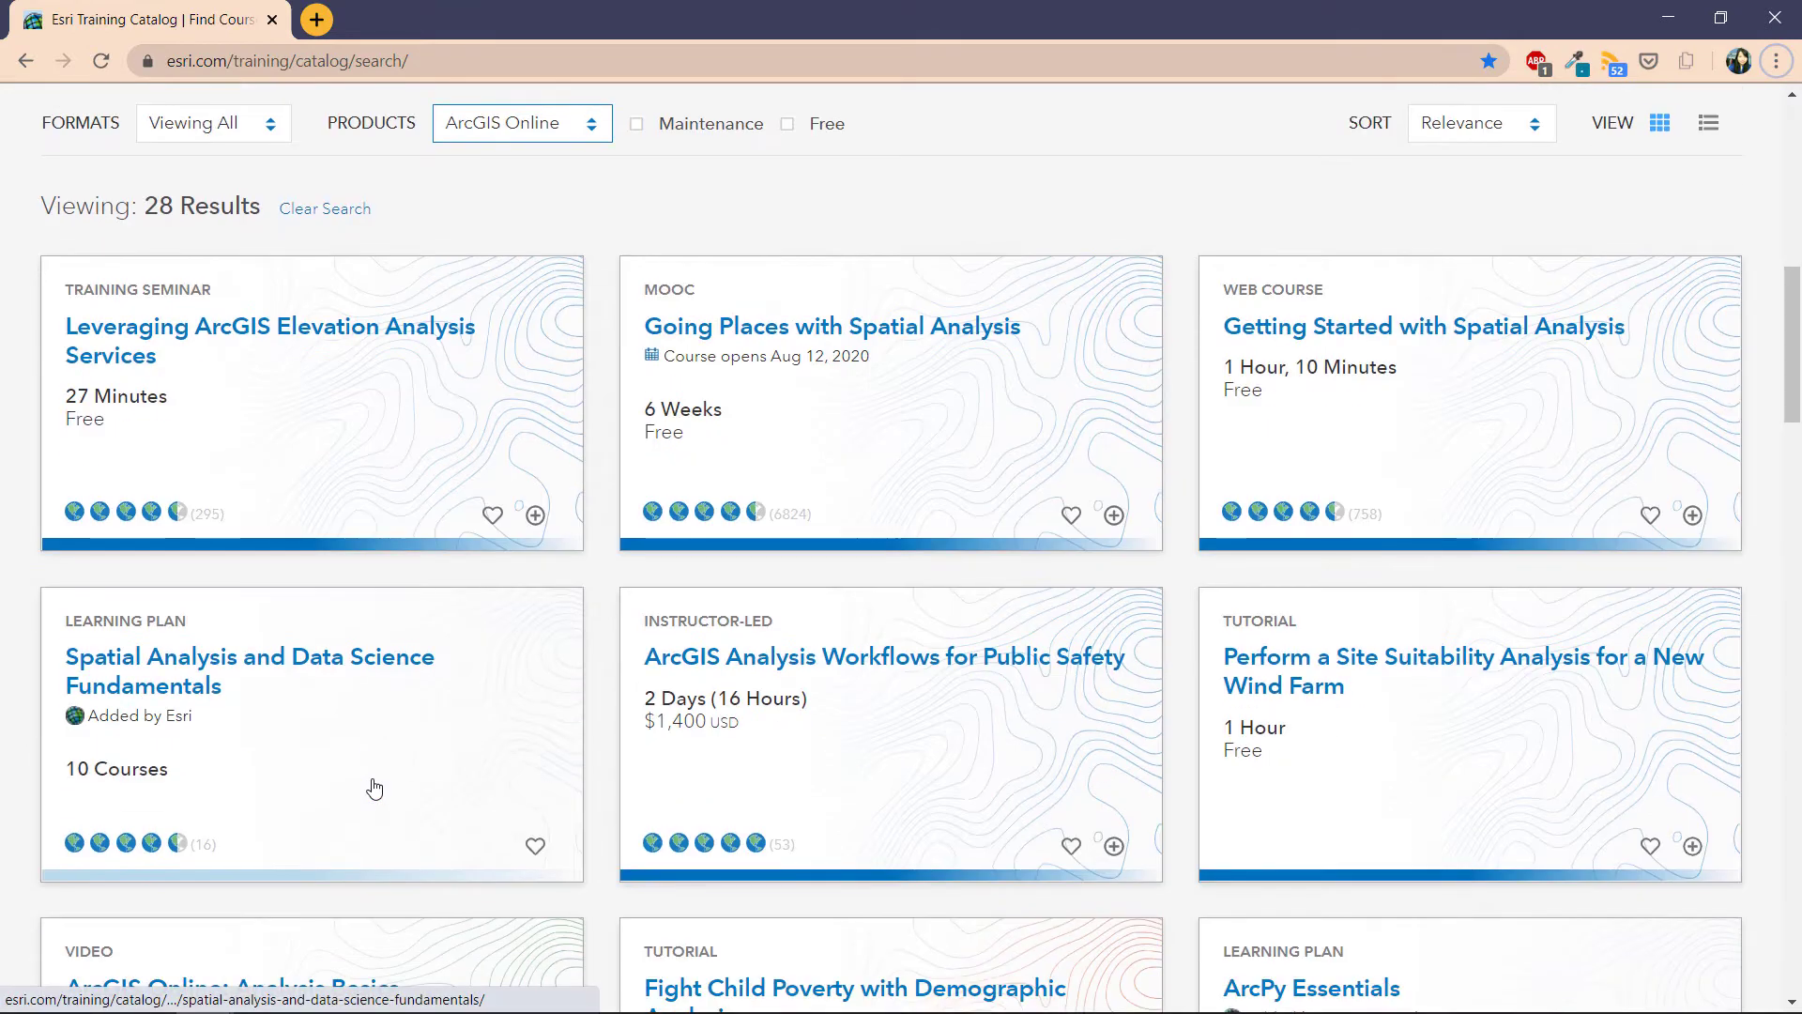
pyautogui.scroll(-1, 375, 788)
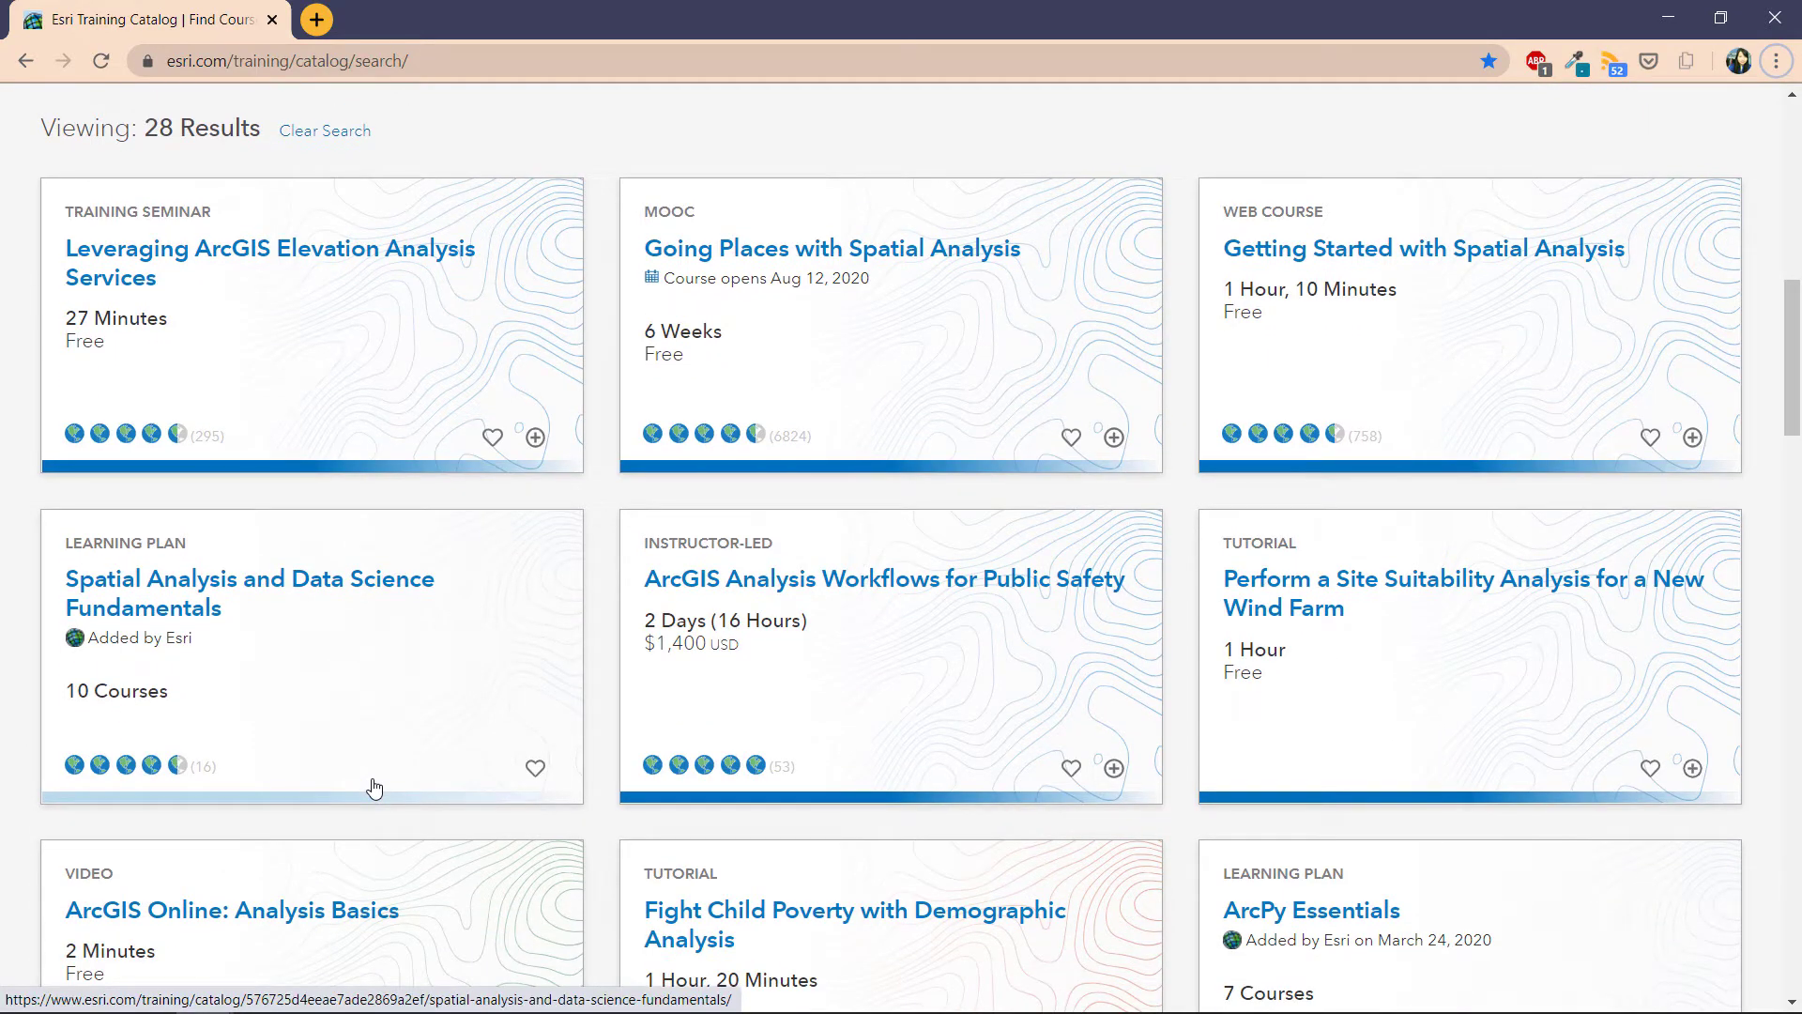
# - Switch to the Toronto Neighbourhood Map in ArcGIS Online and open the Summarize Within analysis tool
pyautogui.hotkey('alt', 'Tab')
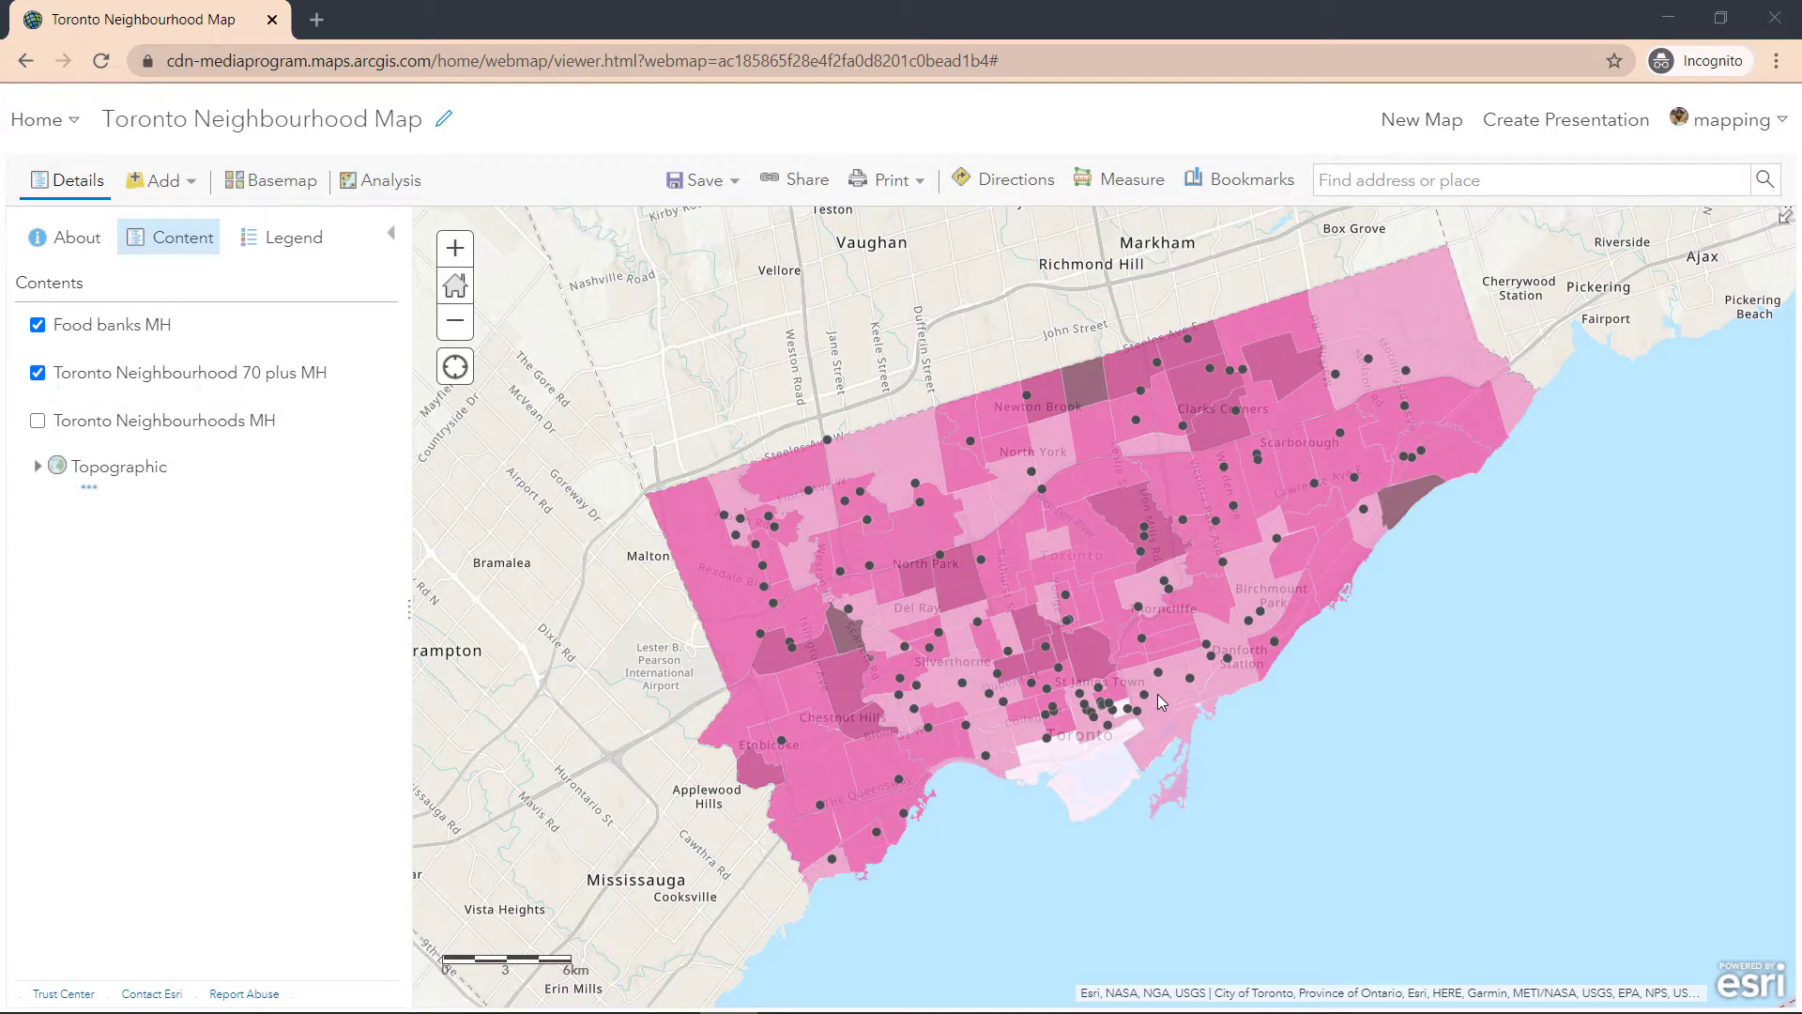
pyautogui.click(353, 199)
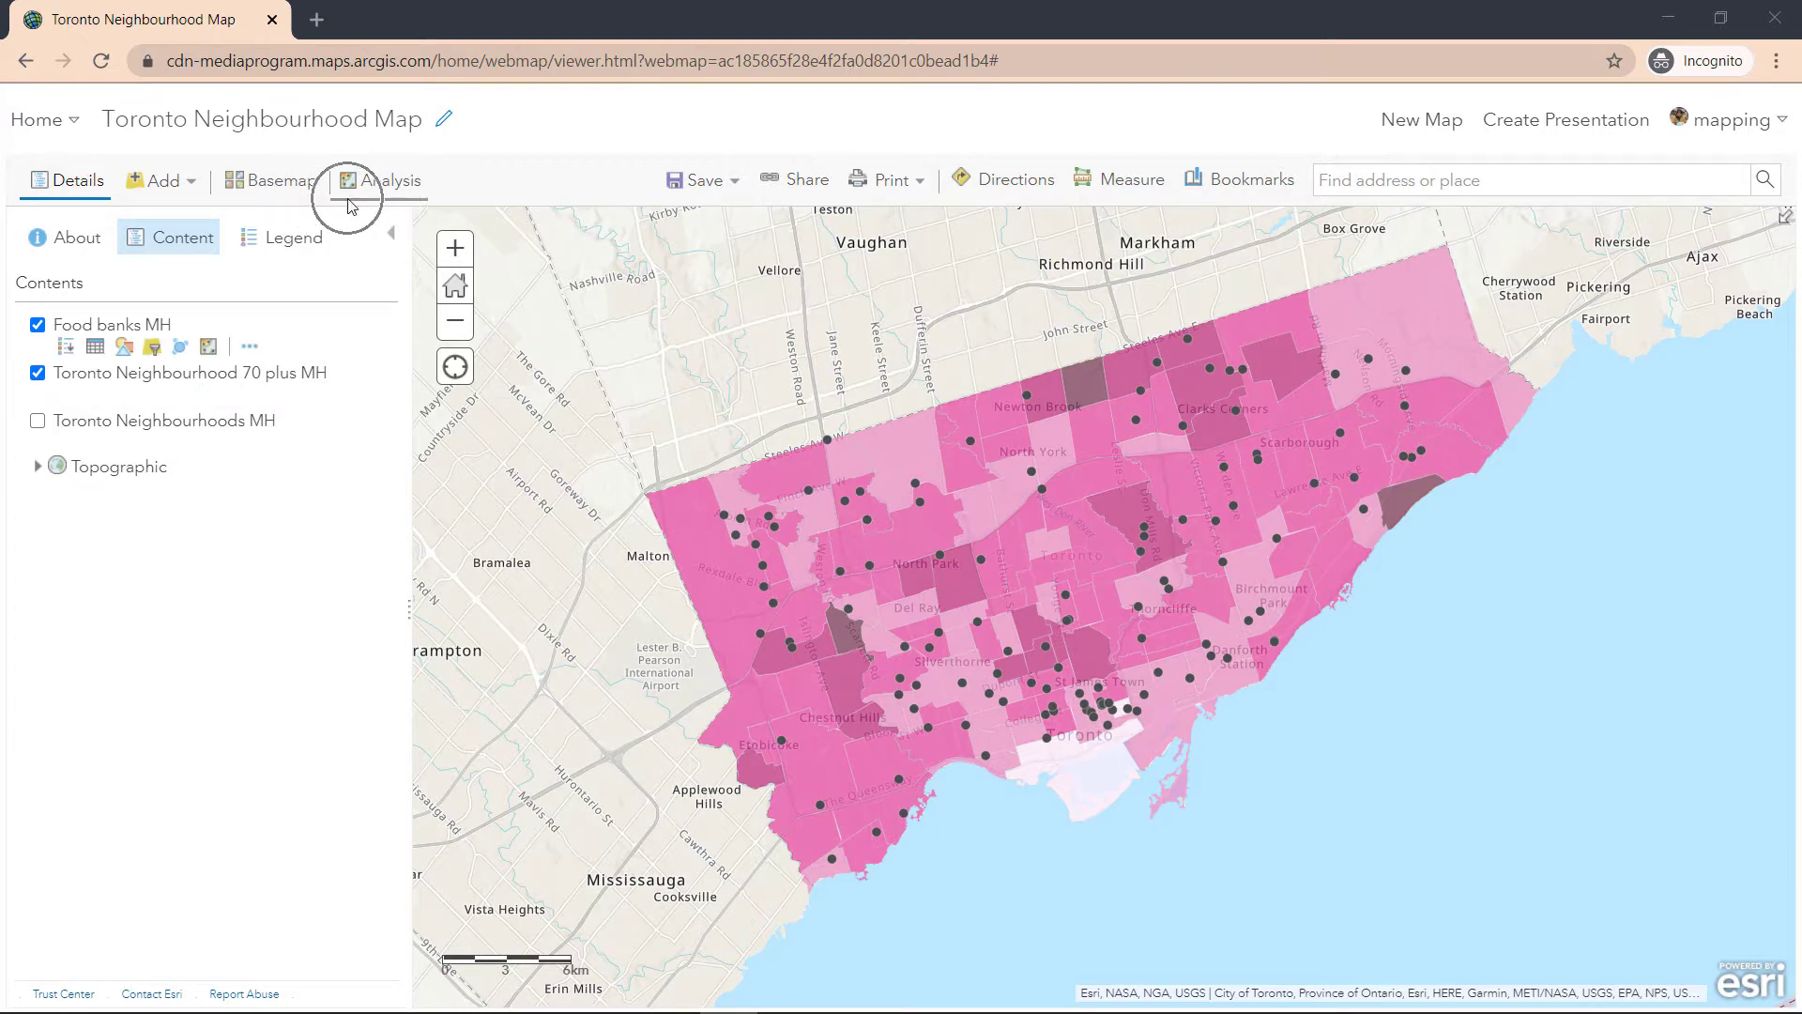
pyautogui.click(96, 276)
pyautogui.click(181, 484)
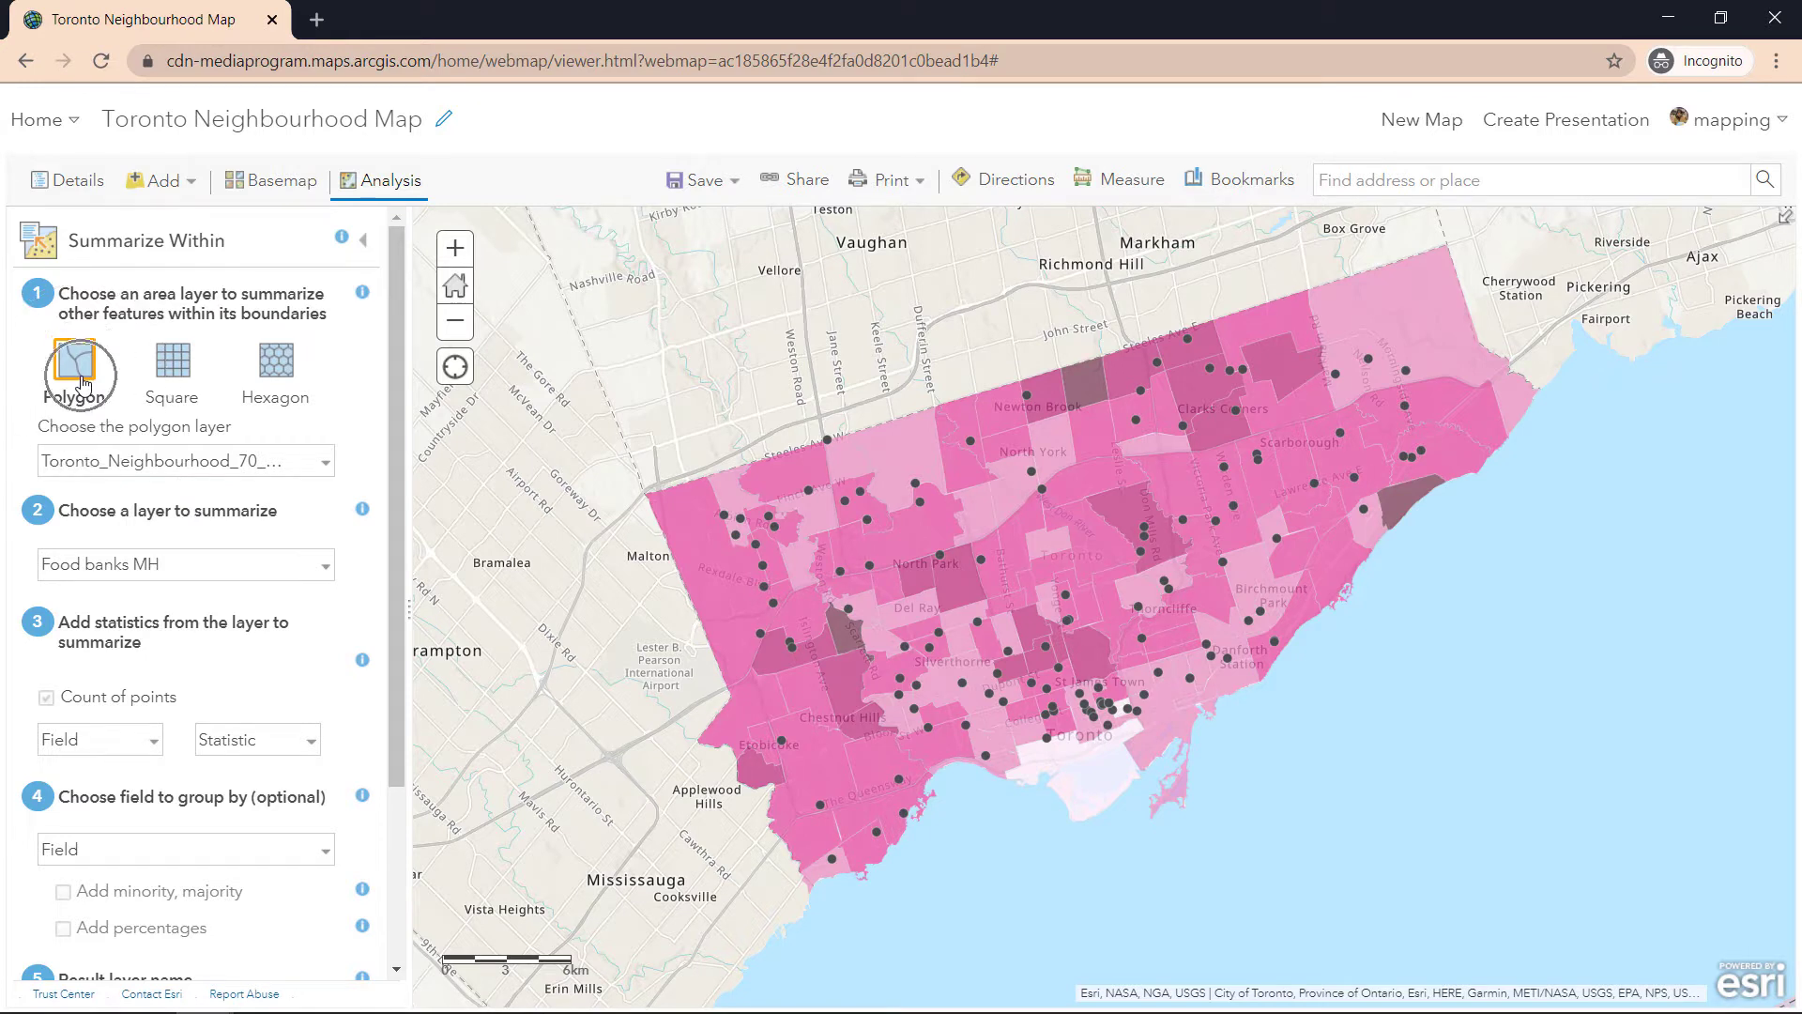
# - Review the available polygon layers, statistic fields and statistic types for summarizing the Food banks MH layer
pyautogui.click(122, 469)
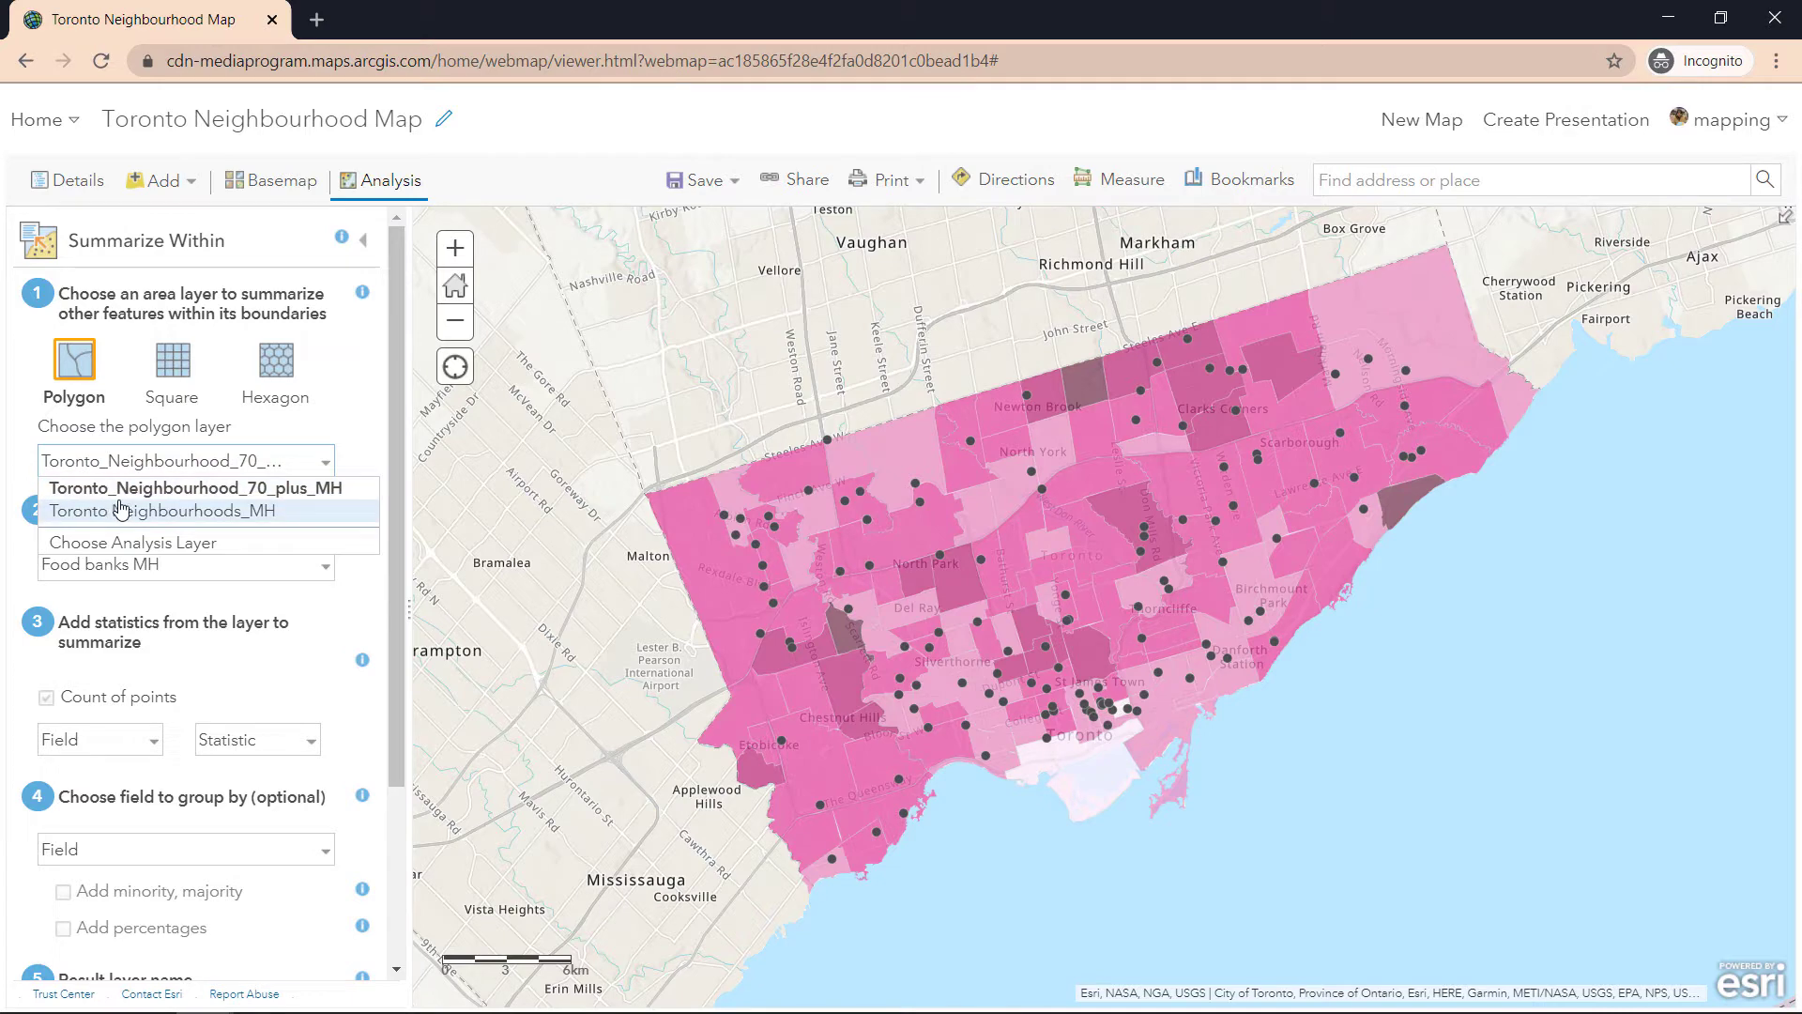
pyautogui.click(366, 454)
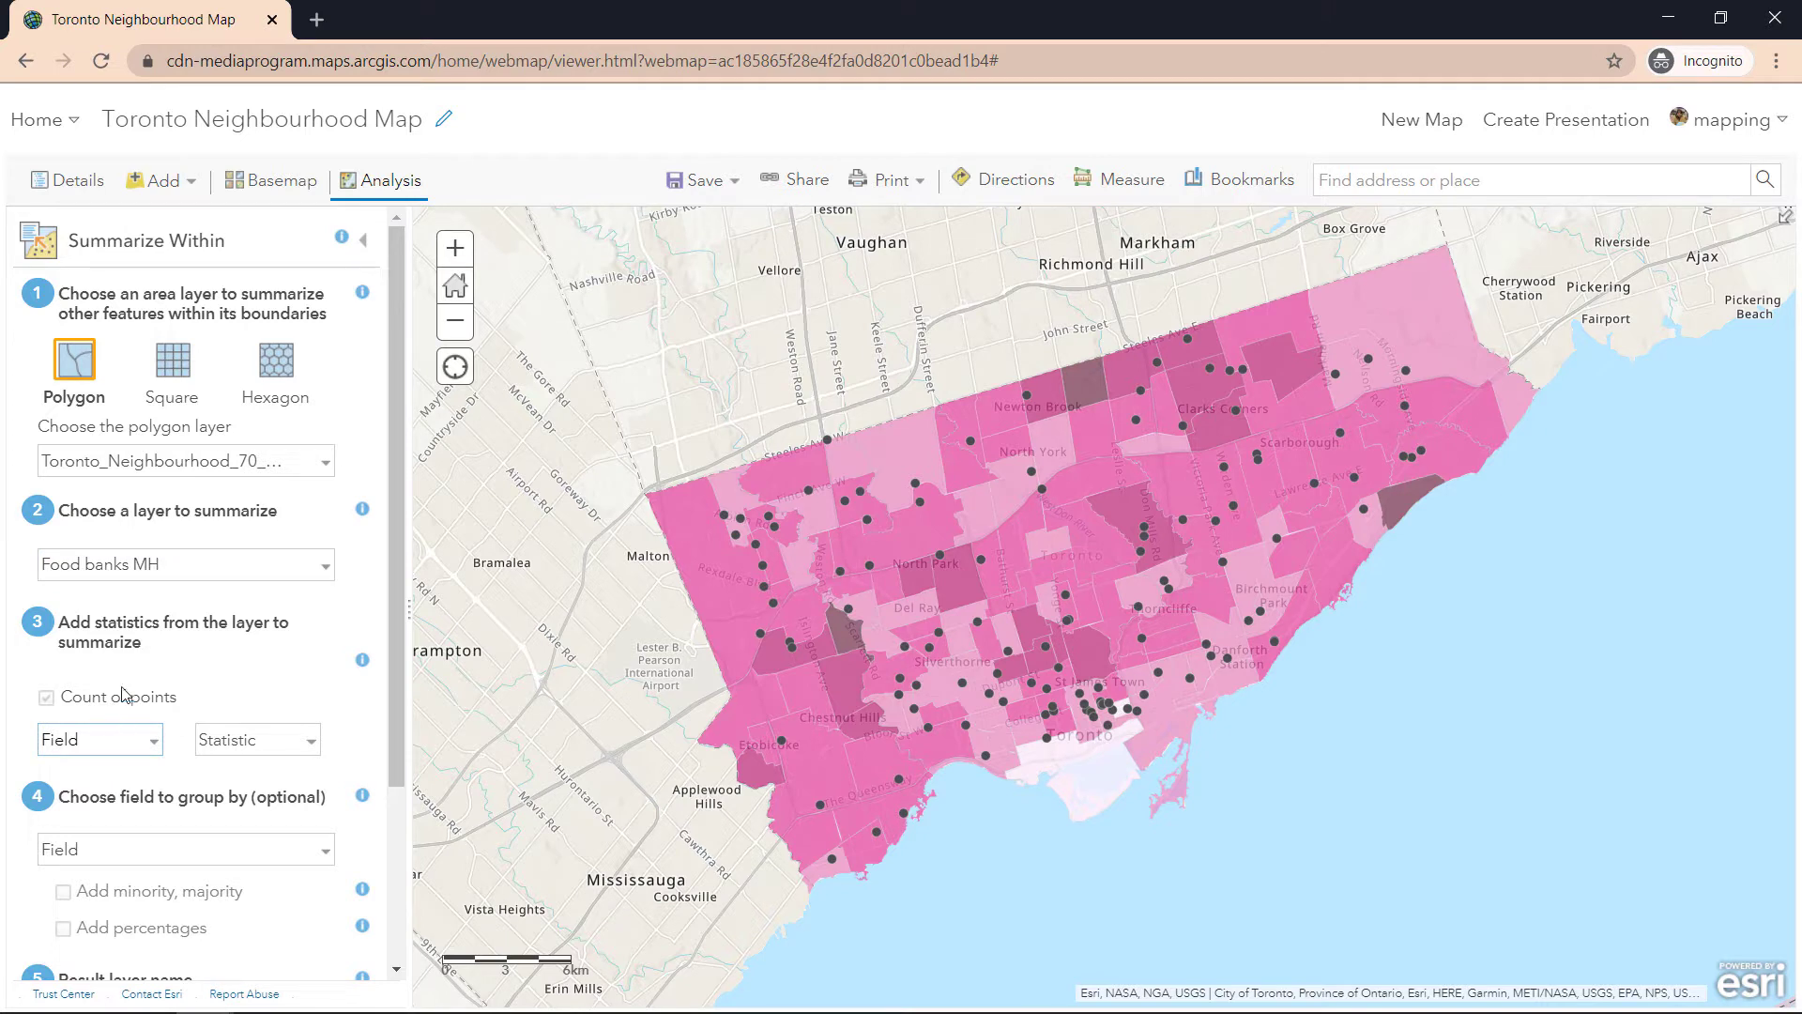
pyautogui.click(136, 745)
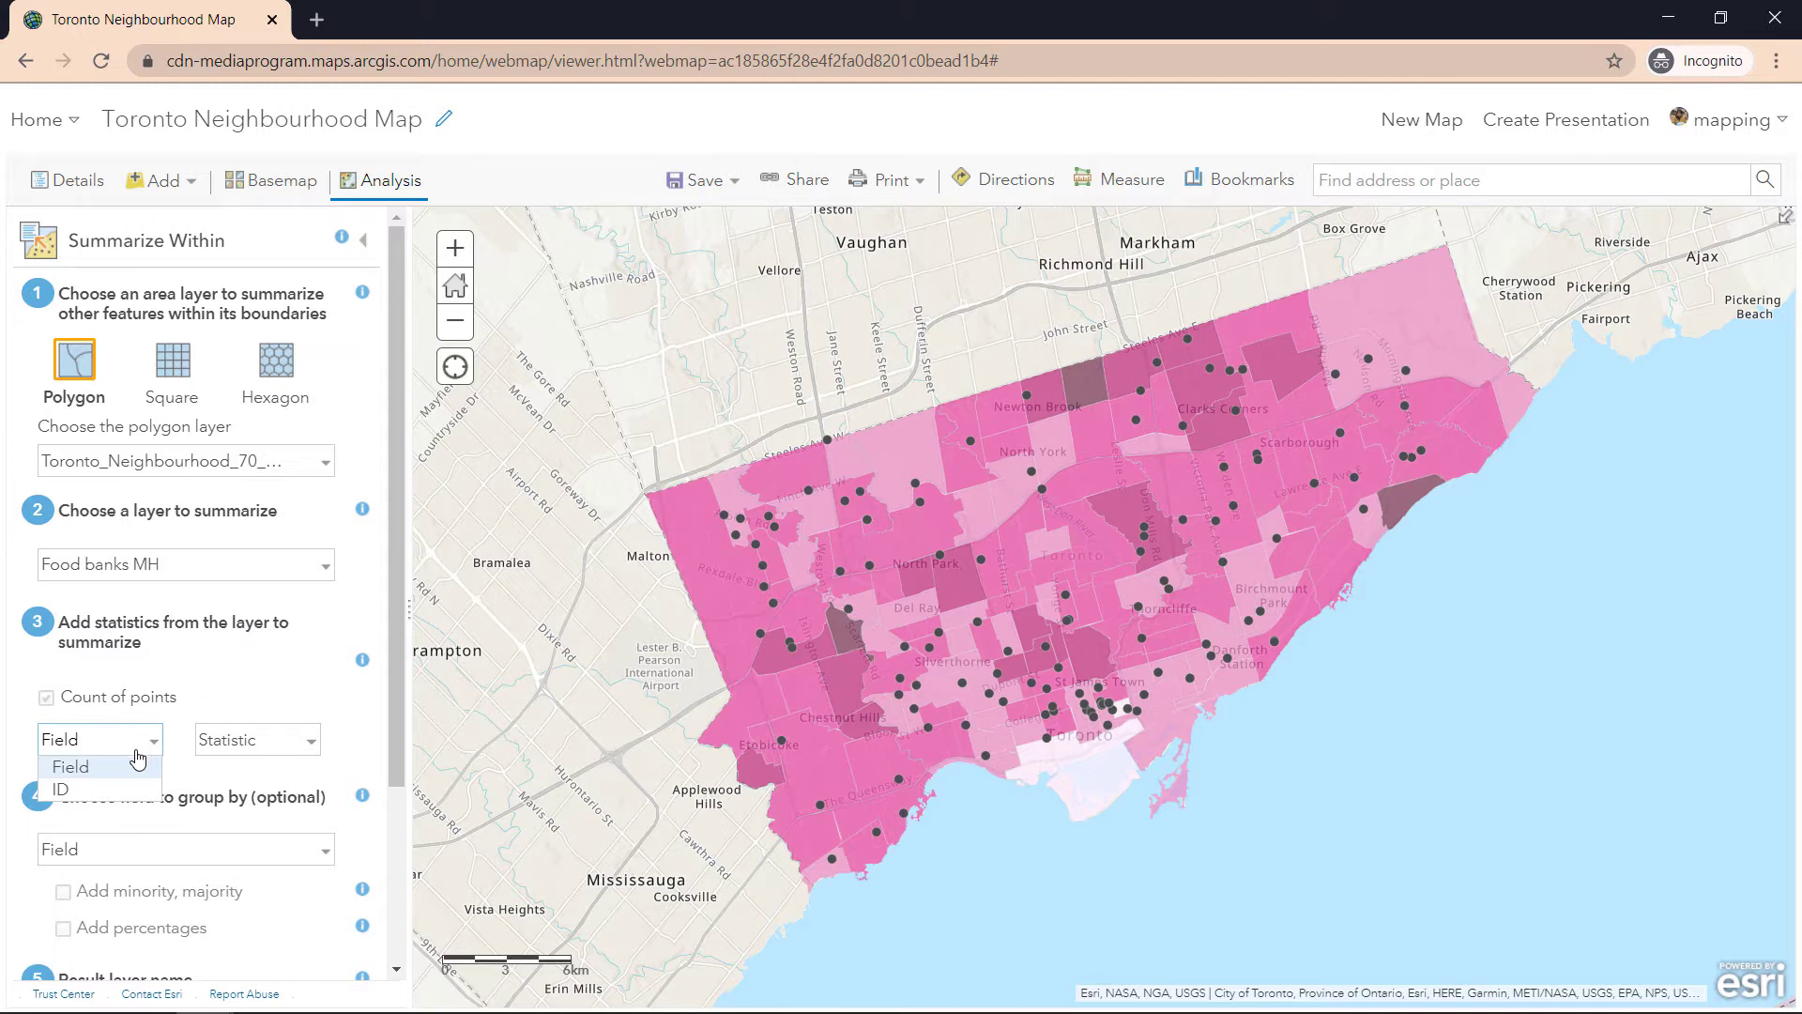
pyautogui.click(251, 740)
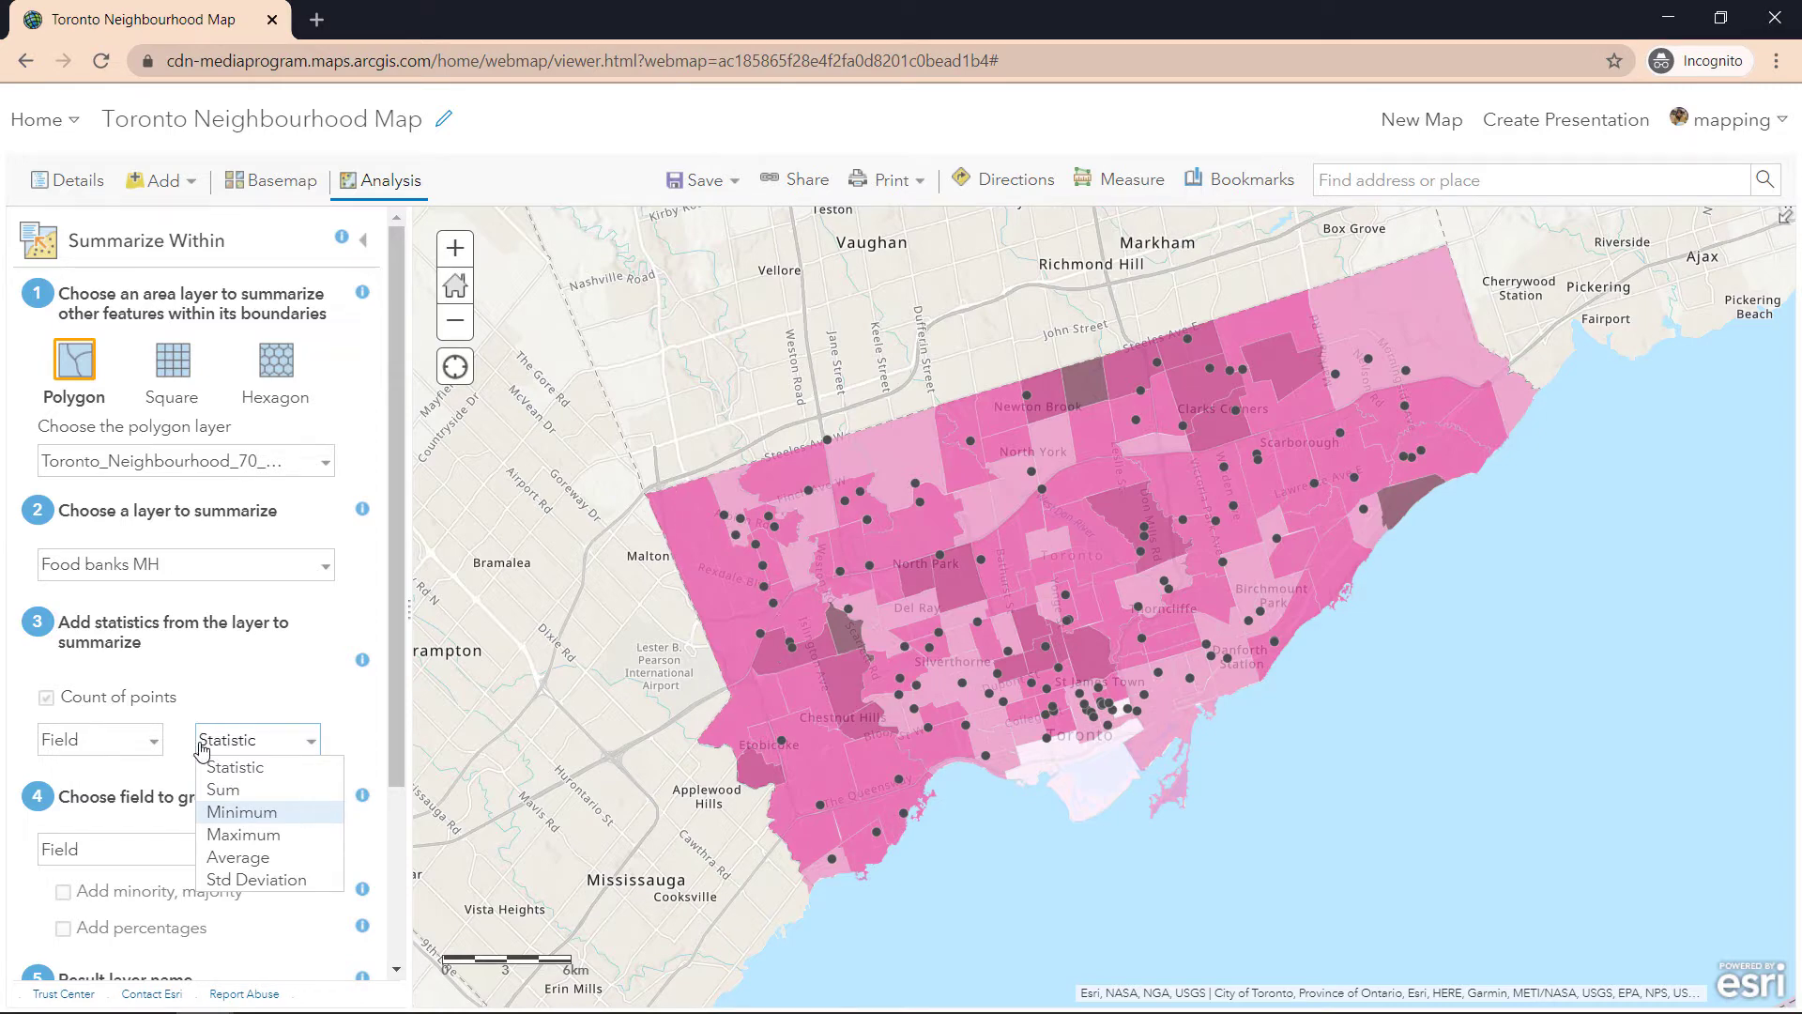
pyautogui.click(175, 803)
# - Remove "MH" after "Food banks" in the analysis result layer name
pyautogui.scroll(-2, 188, 820)
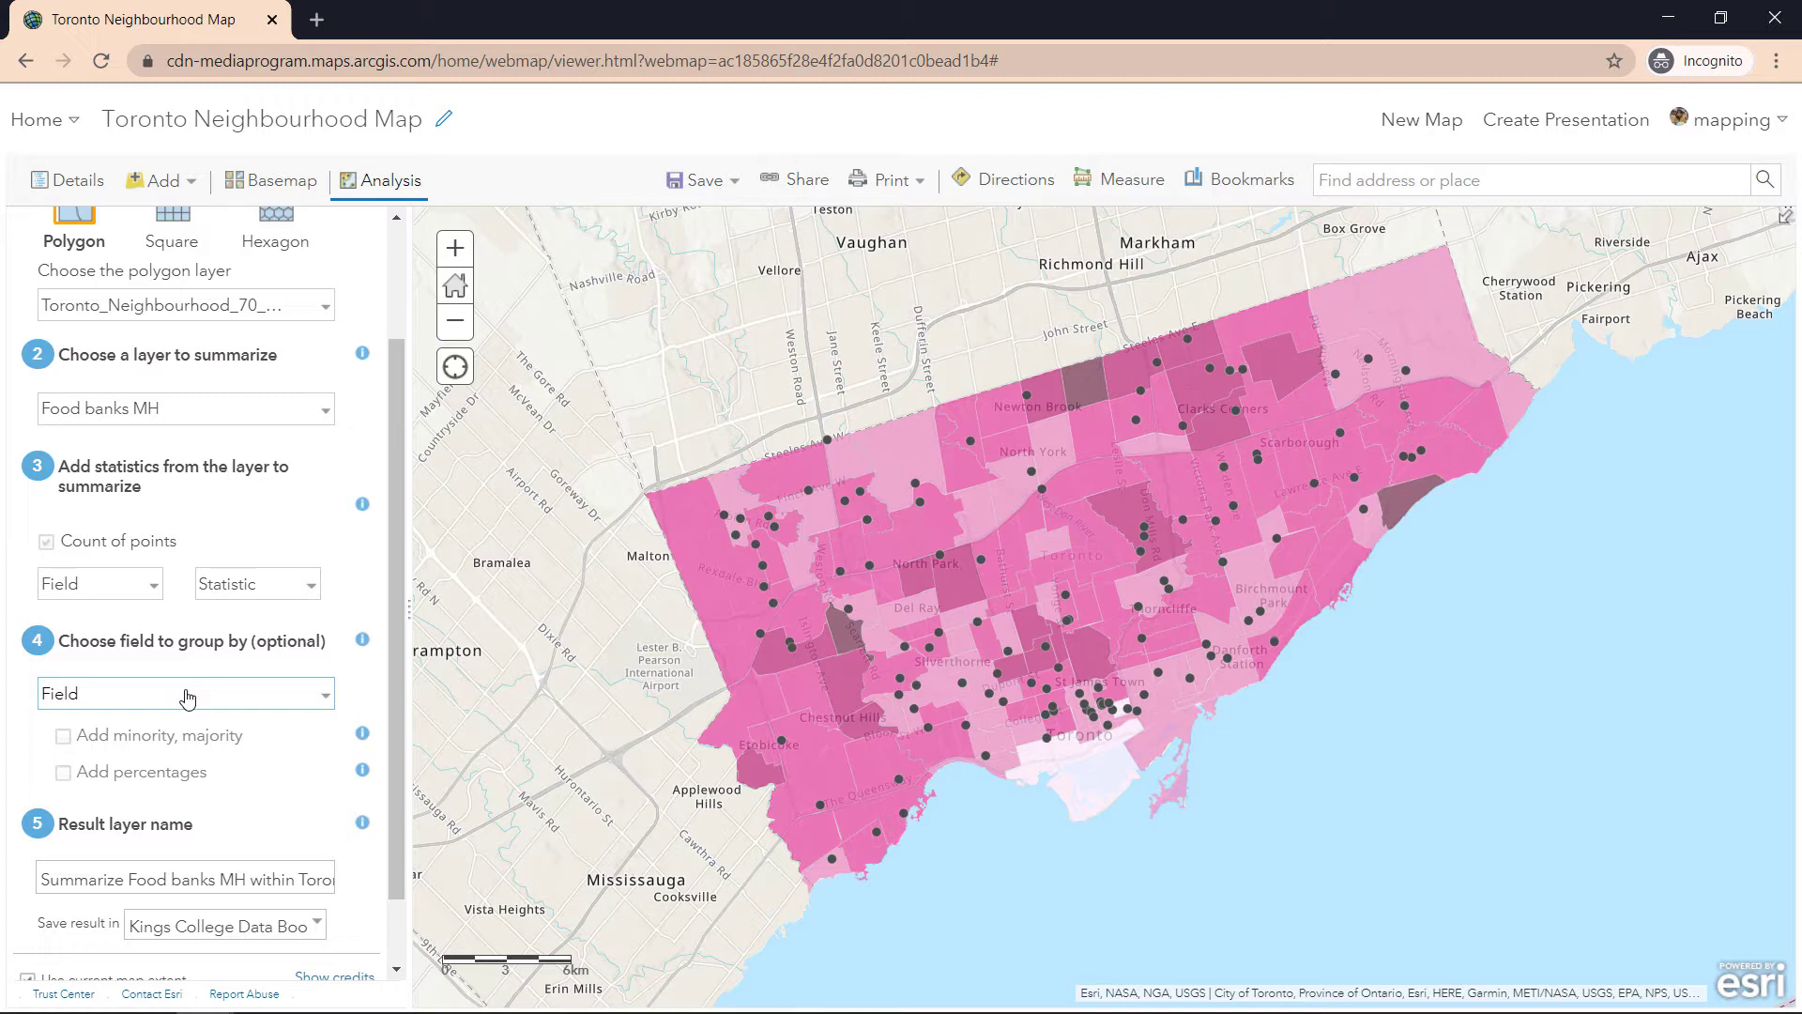
pyautogui.scroll(-1, 185, 695)
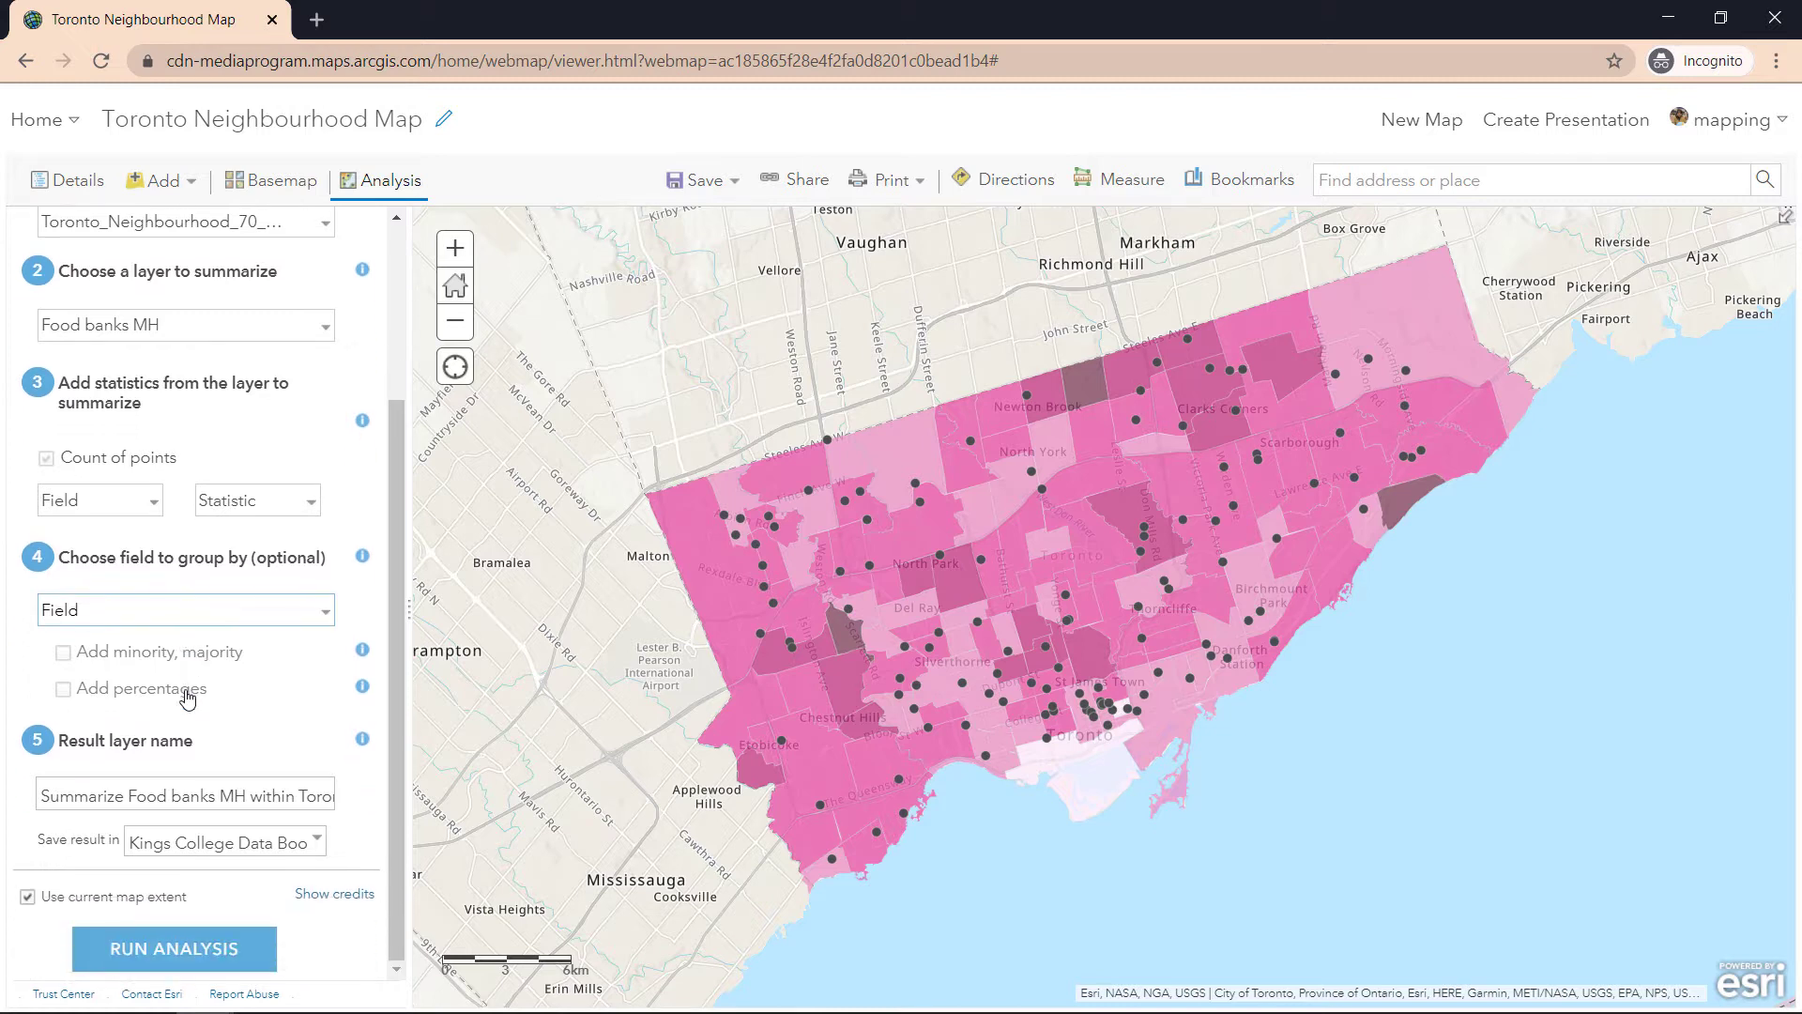
pyautogui.click(94, 795)
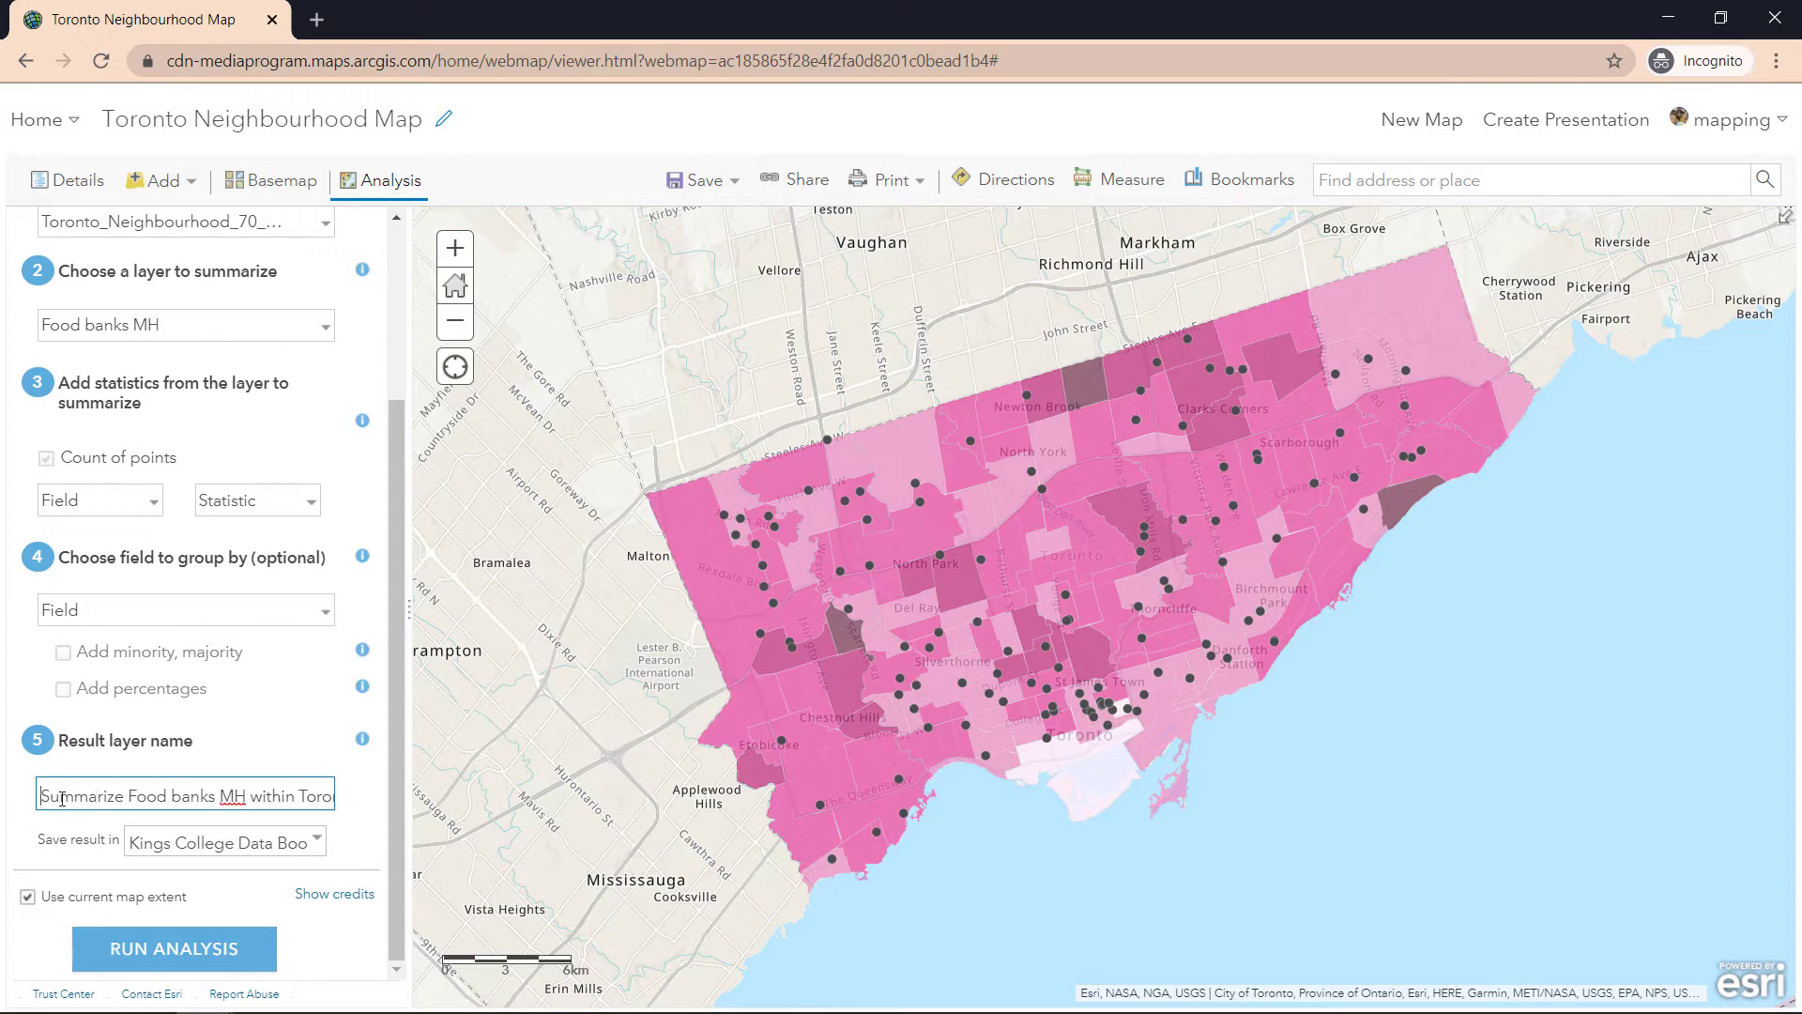
pyautogui.moveTo(44, 800); pyautogui.dragTo(434, 803)
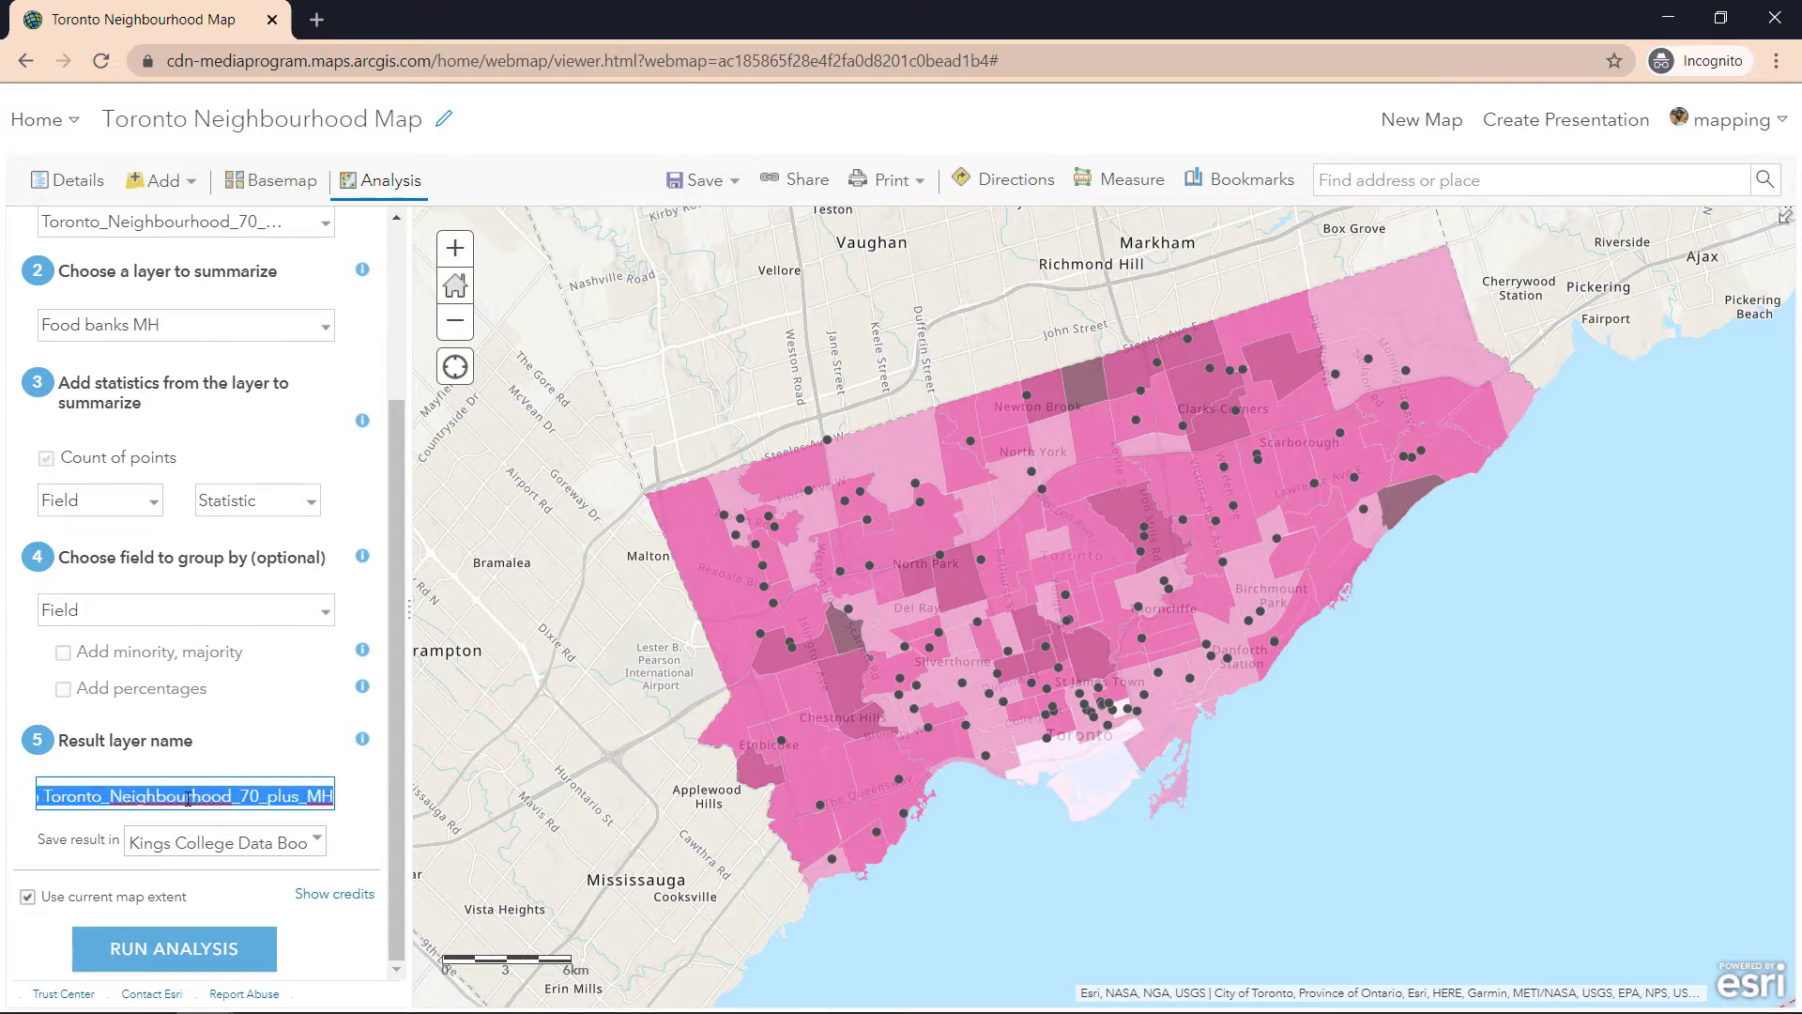
pyautogui.click(278, 797)
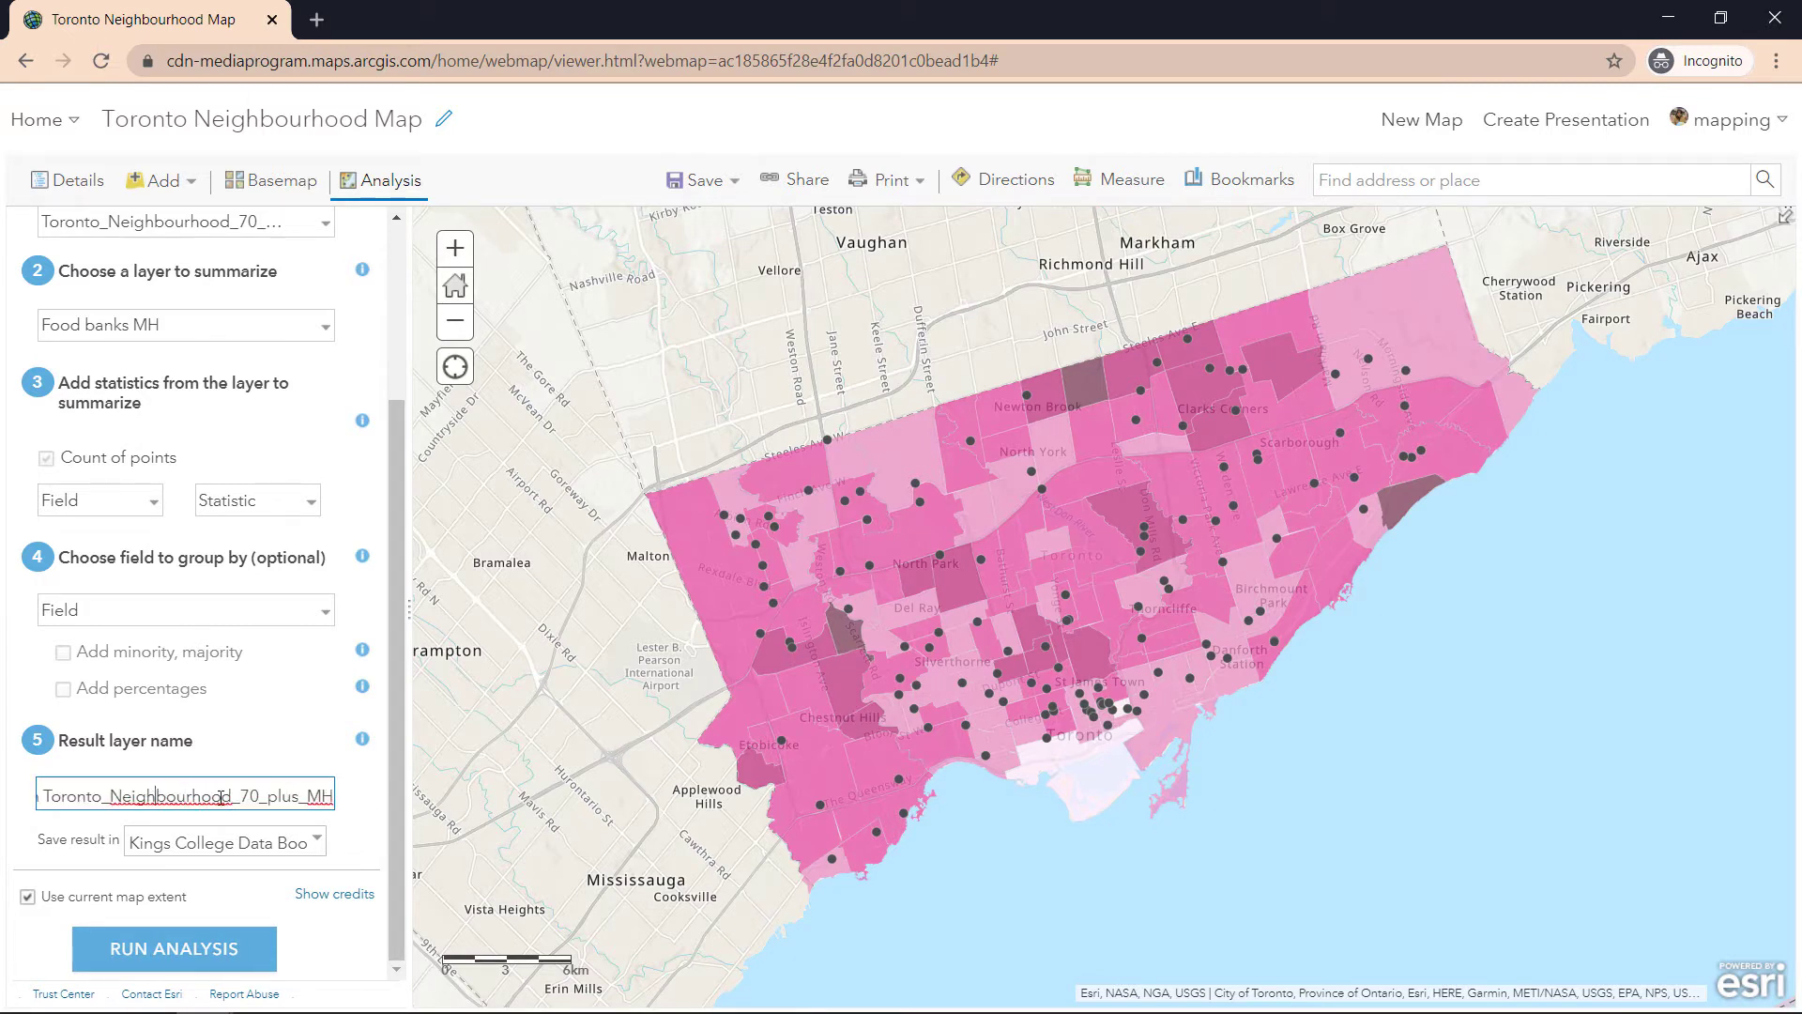
pyautogui.moveTo(148, 797); pyautogui.dragTo(47, 791)
pyautogui.click(128, 795)
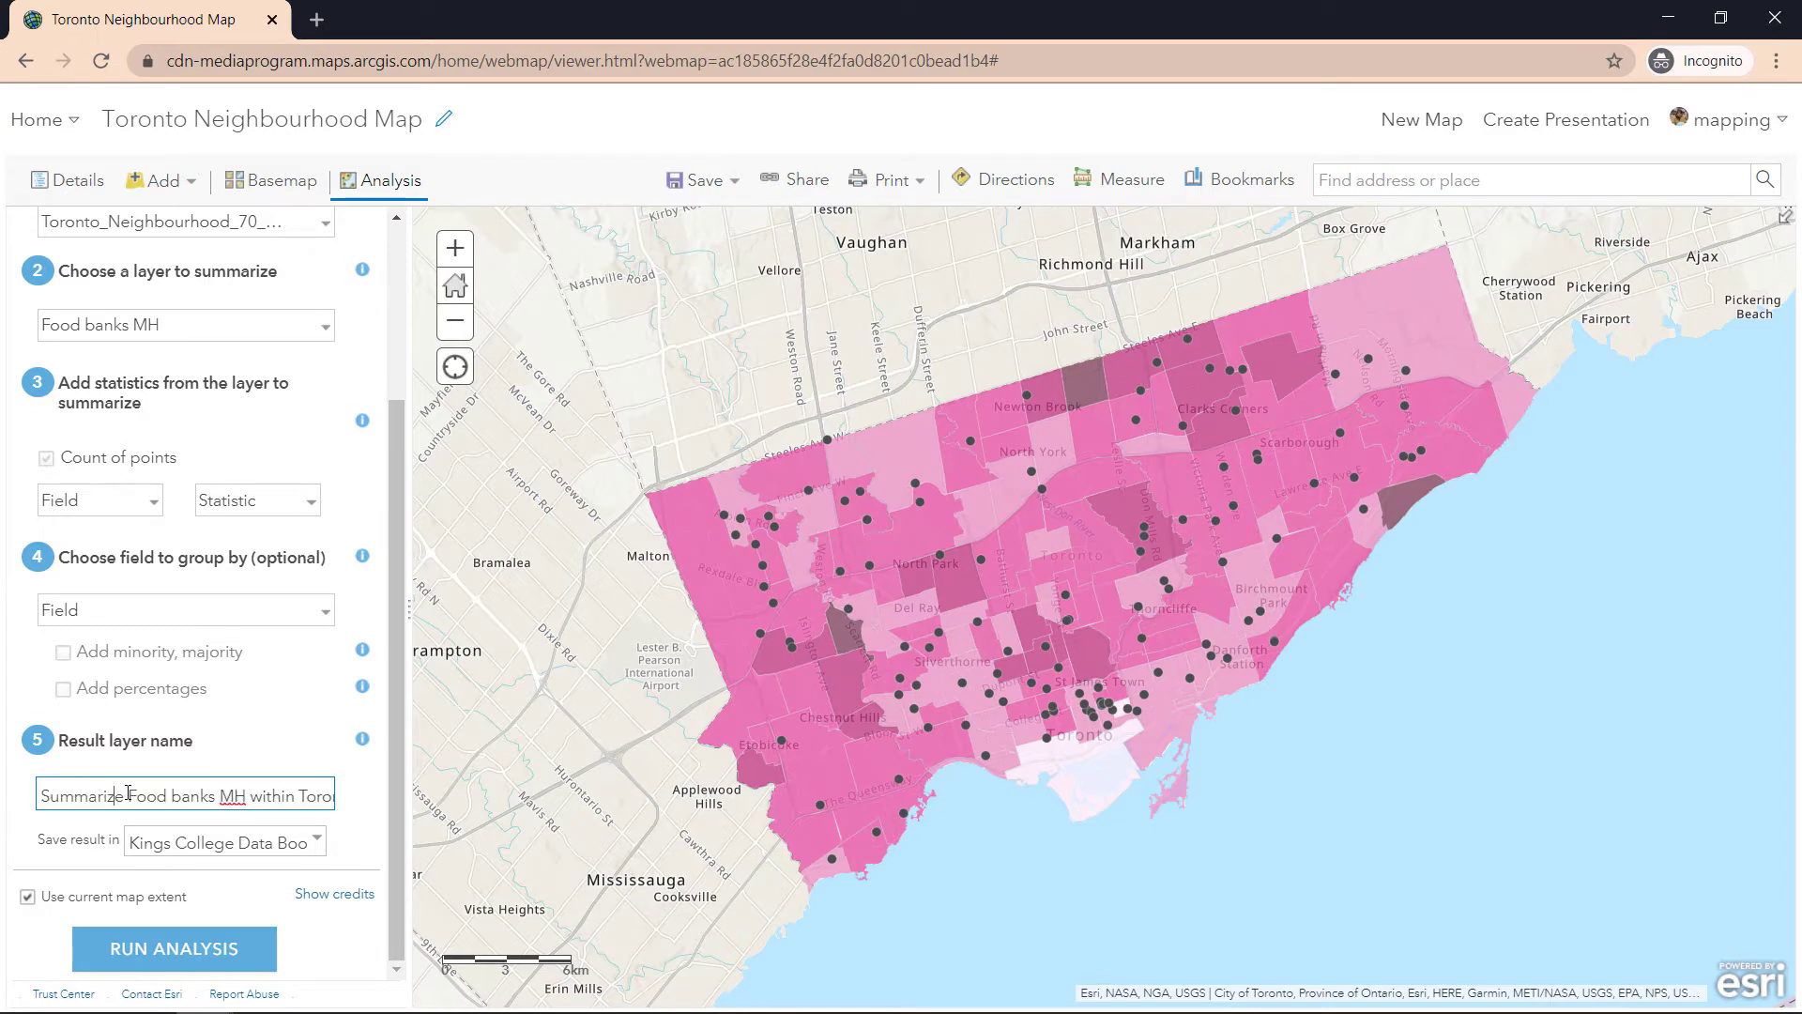
pyautogui.doubleClick(225, 797)
pyautogui.press('BackSpace')
# - Finish the result layer name as "Summarize Food banks within Toronto Neighbourhood MH", dropping the underscores and "70_plus"
pyautogui.moveTo(321, 794); pyautogui.dragTo(290, 791)
pyautogui.click(58, 797)
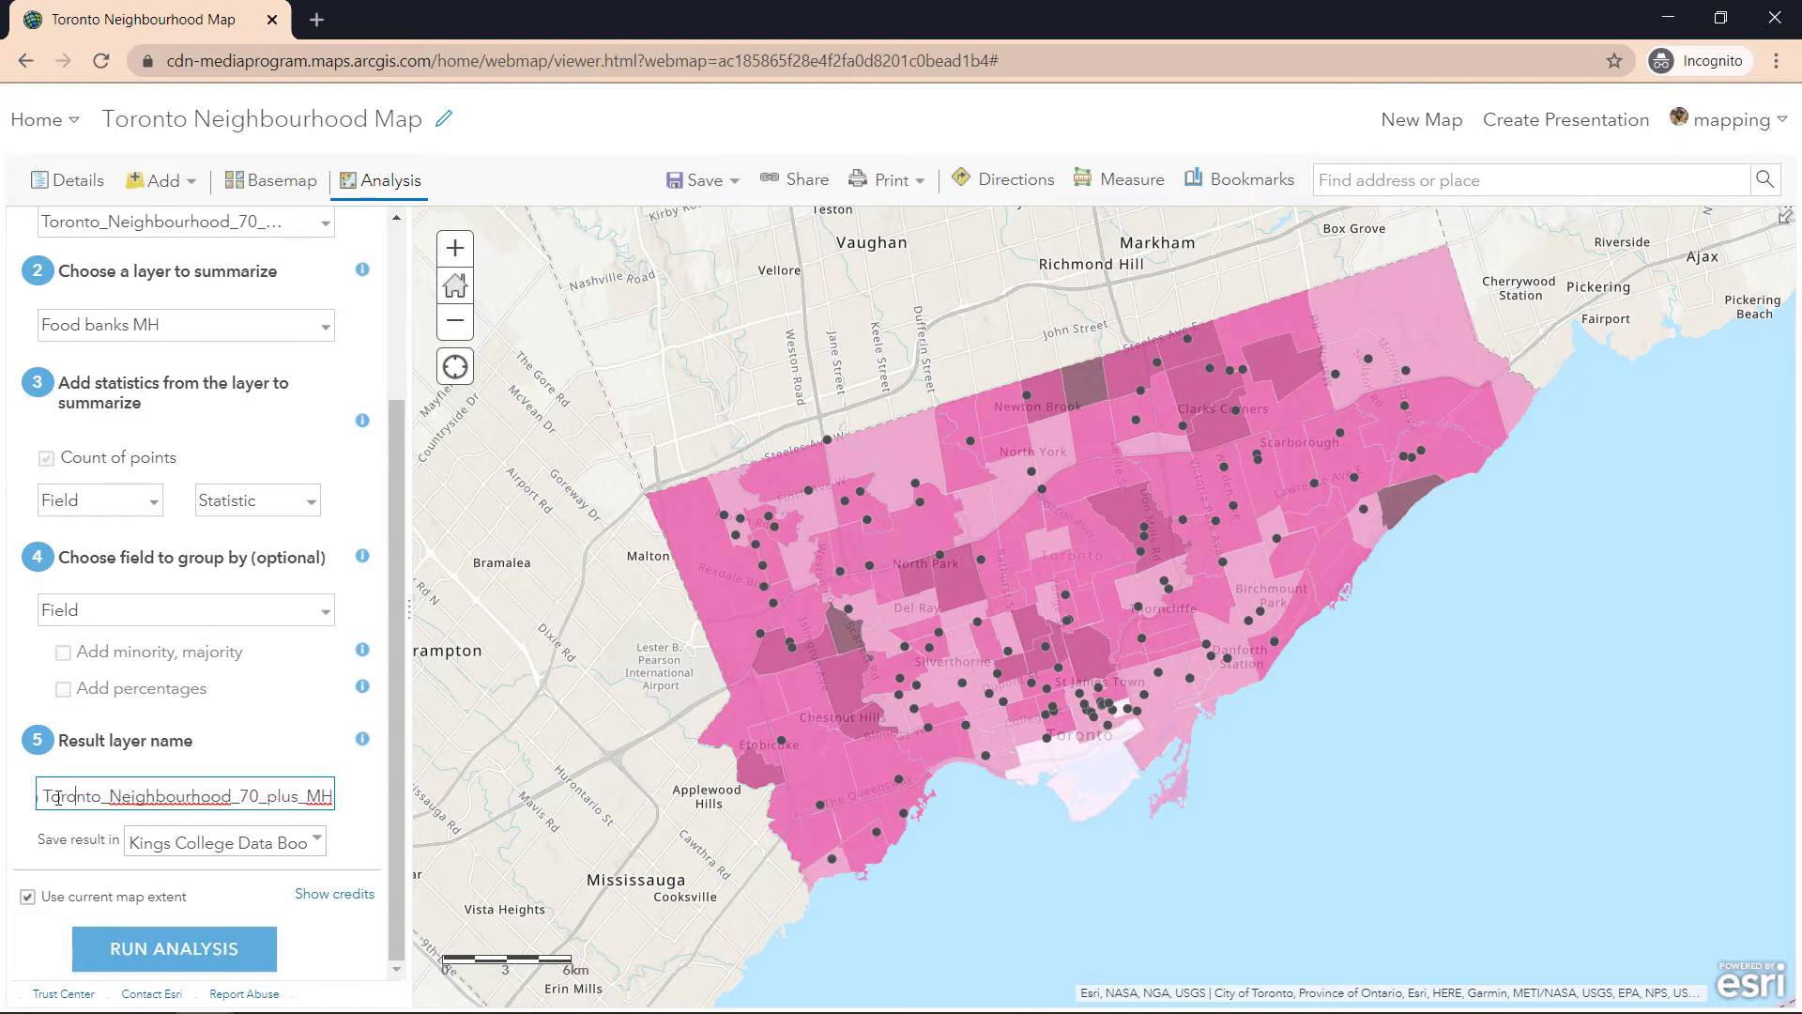
pyautogui.moveTo(102, 796); pyautogui.dragTo(113, 797)
pyautogui.moveTo(231, 797); pyautogui.dragTo(309, 797)
pyautogui.press('BackSpace')
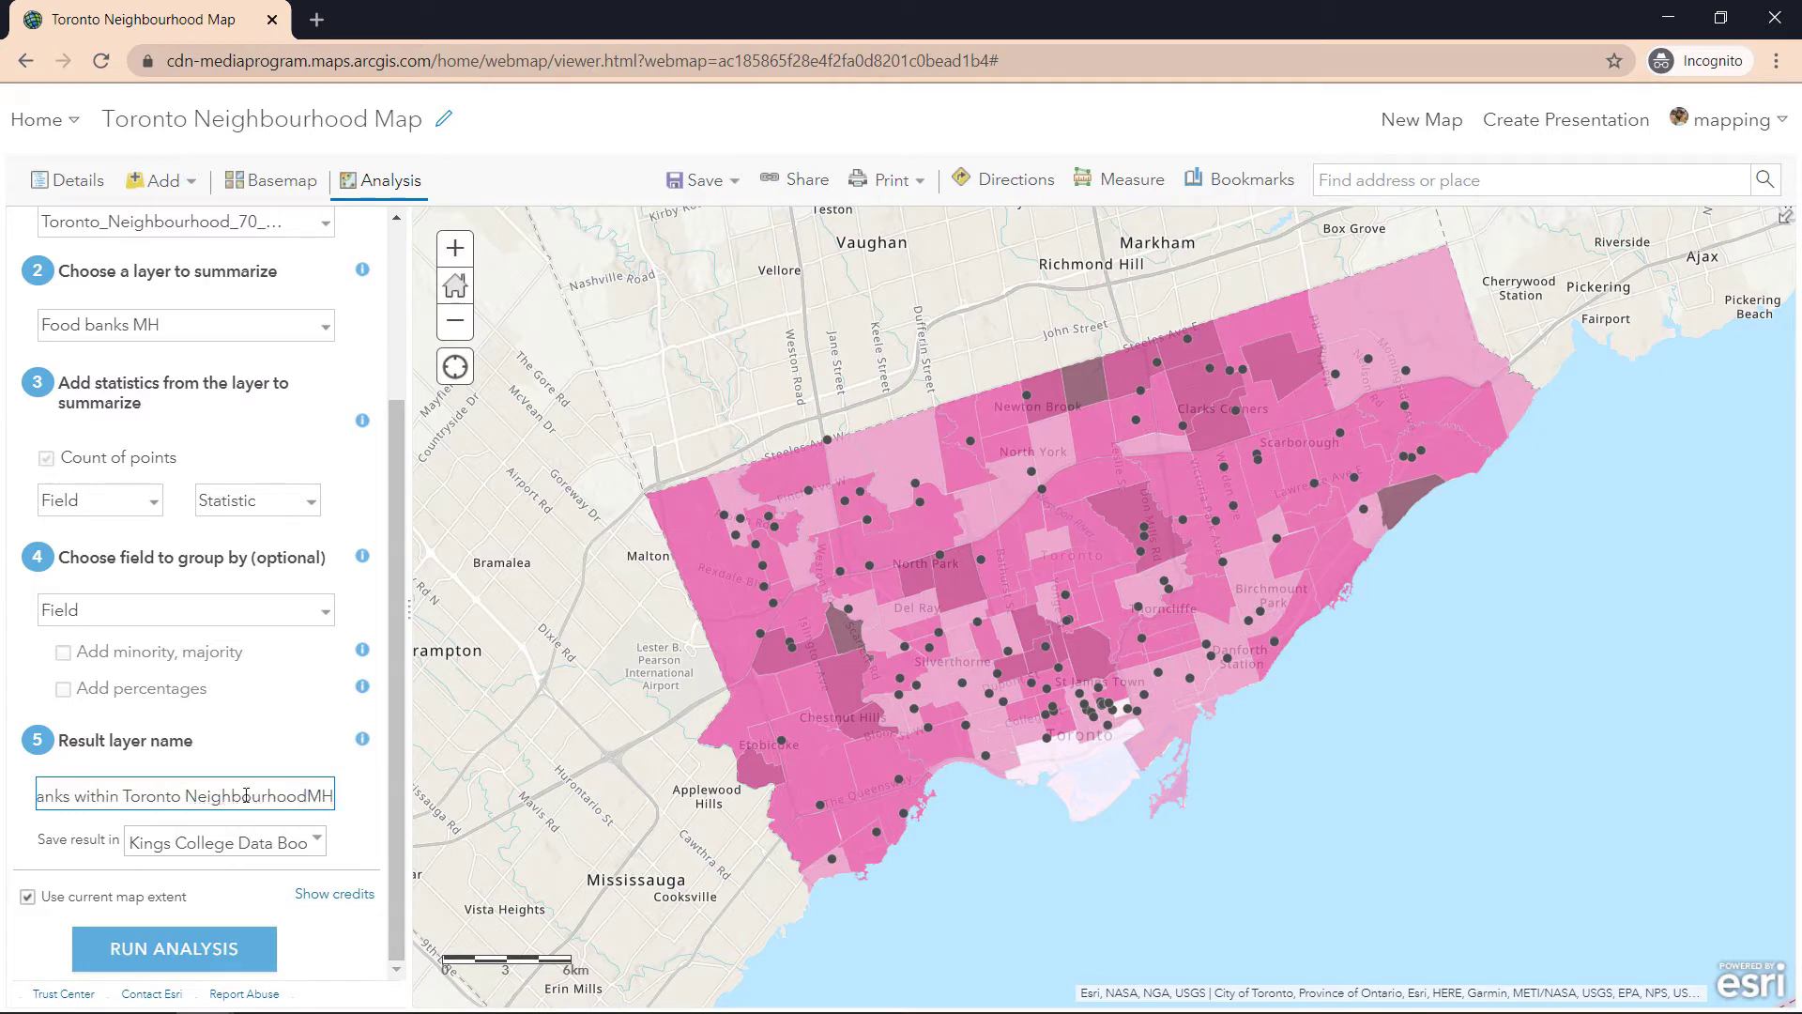
pyautogui.moveTo(273, 797); pyautogui.dragTo(340, 799)
pyautogui.click(320, 797)
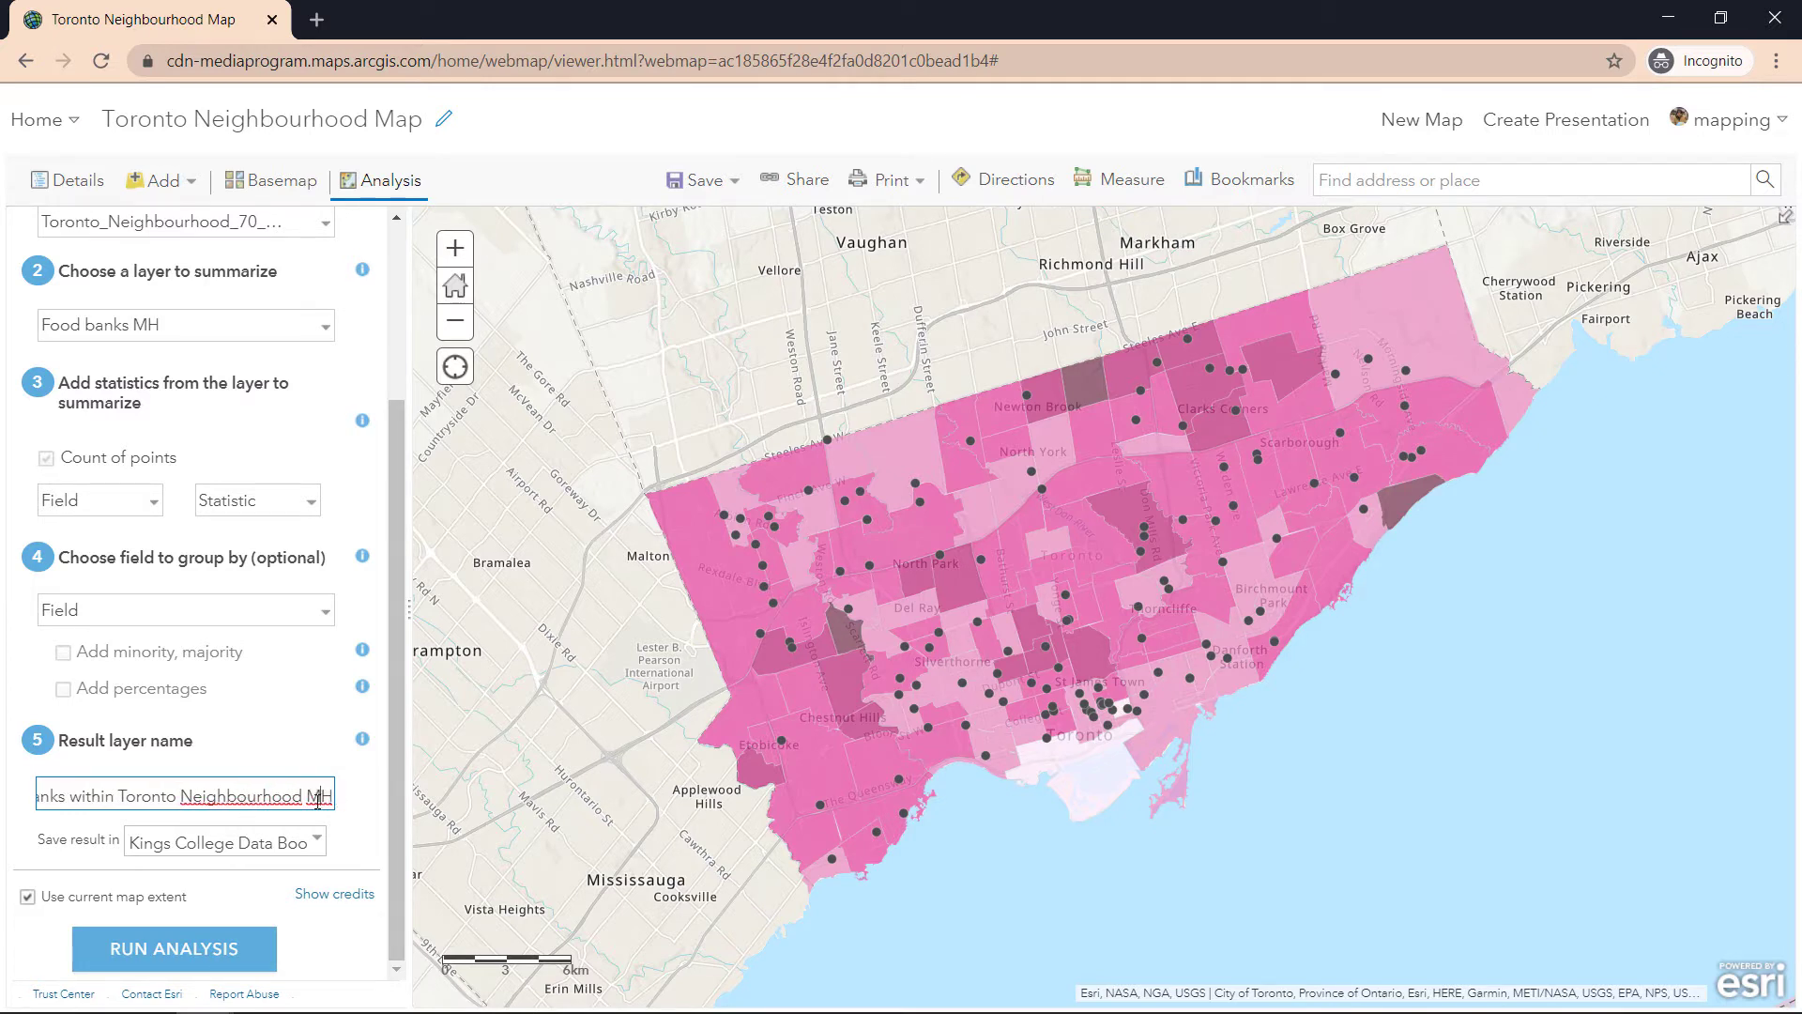
pyautogui.press('Tab')
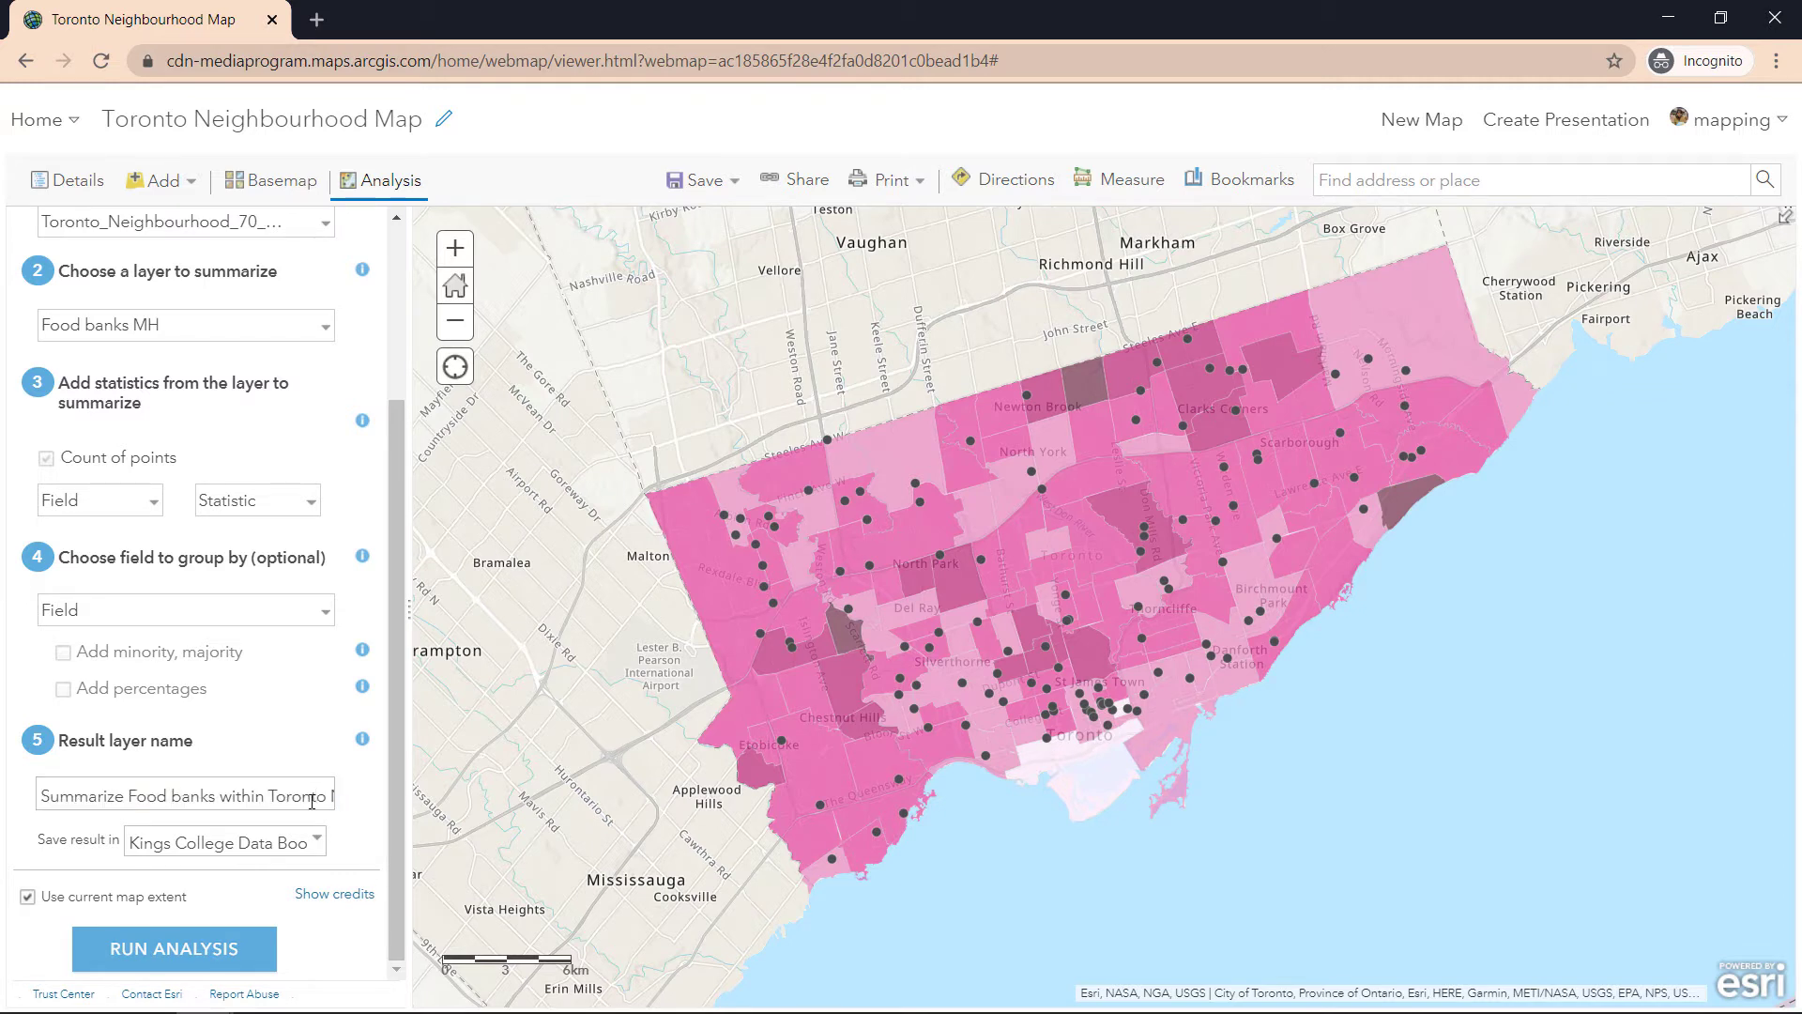
# - Keep the Kings College Data Bootcamp folder as the save location and run the Summarize Within analysis
pyautogui.click(312, 845)
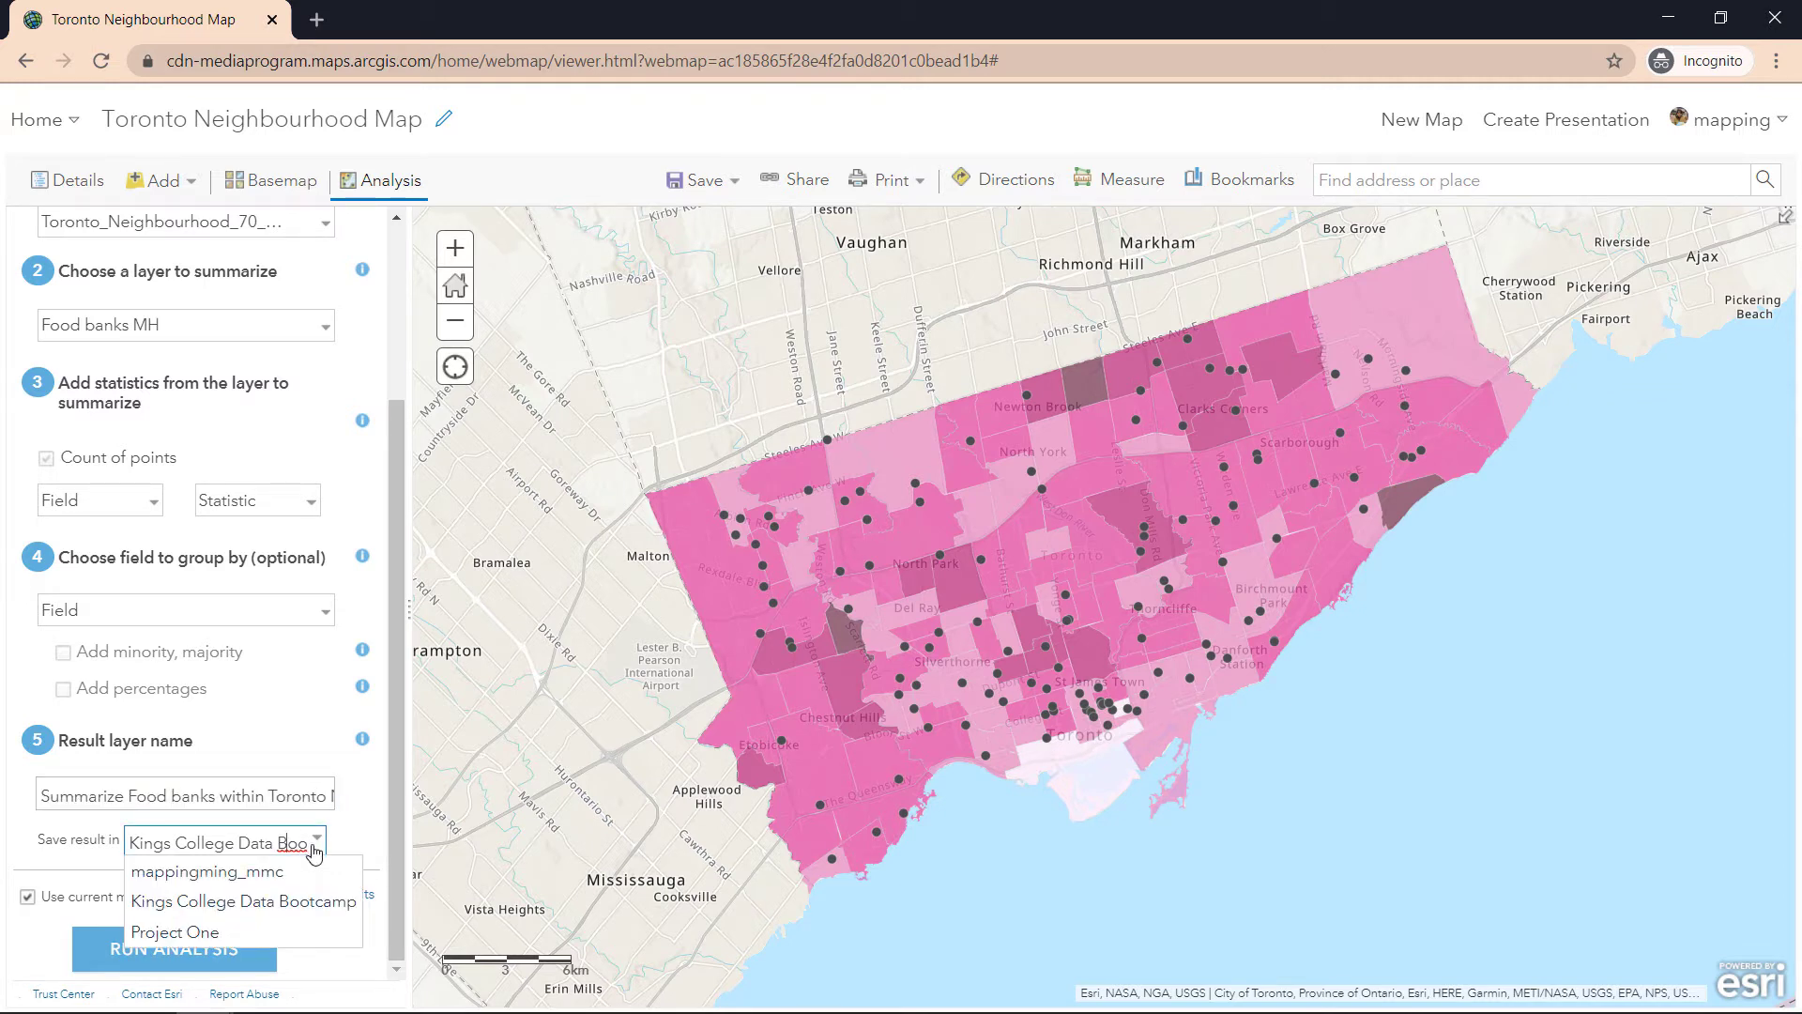
pyautogui.click(359, 834)
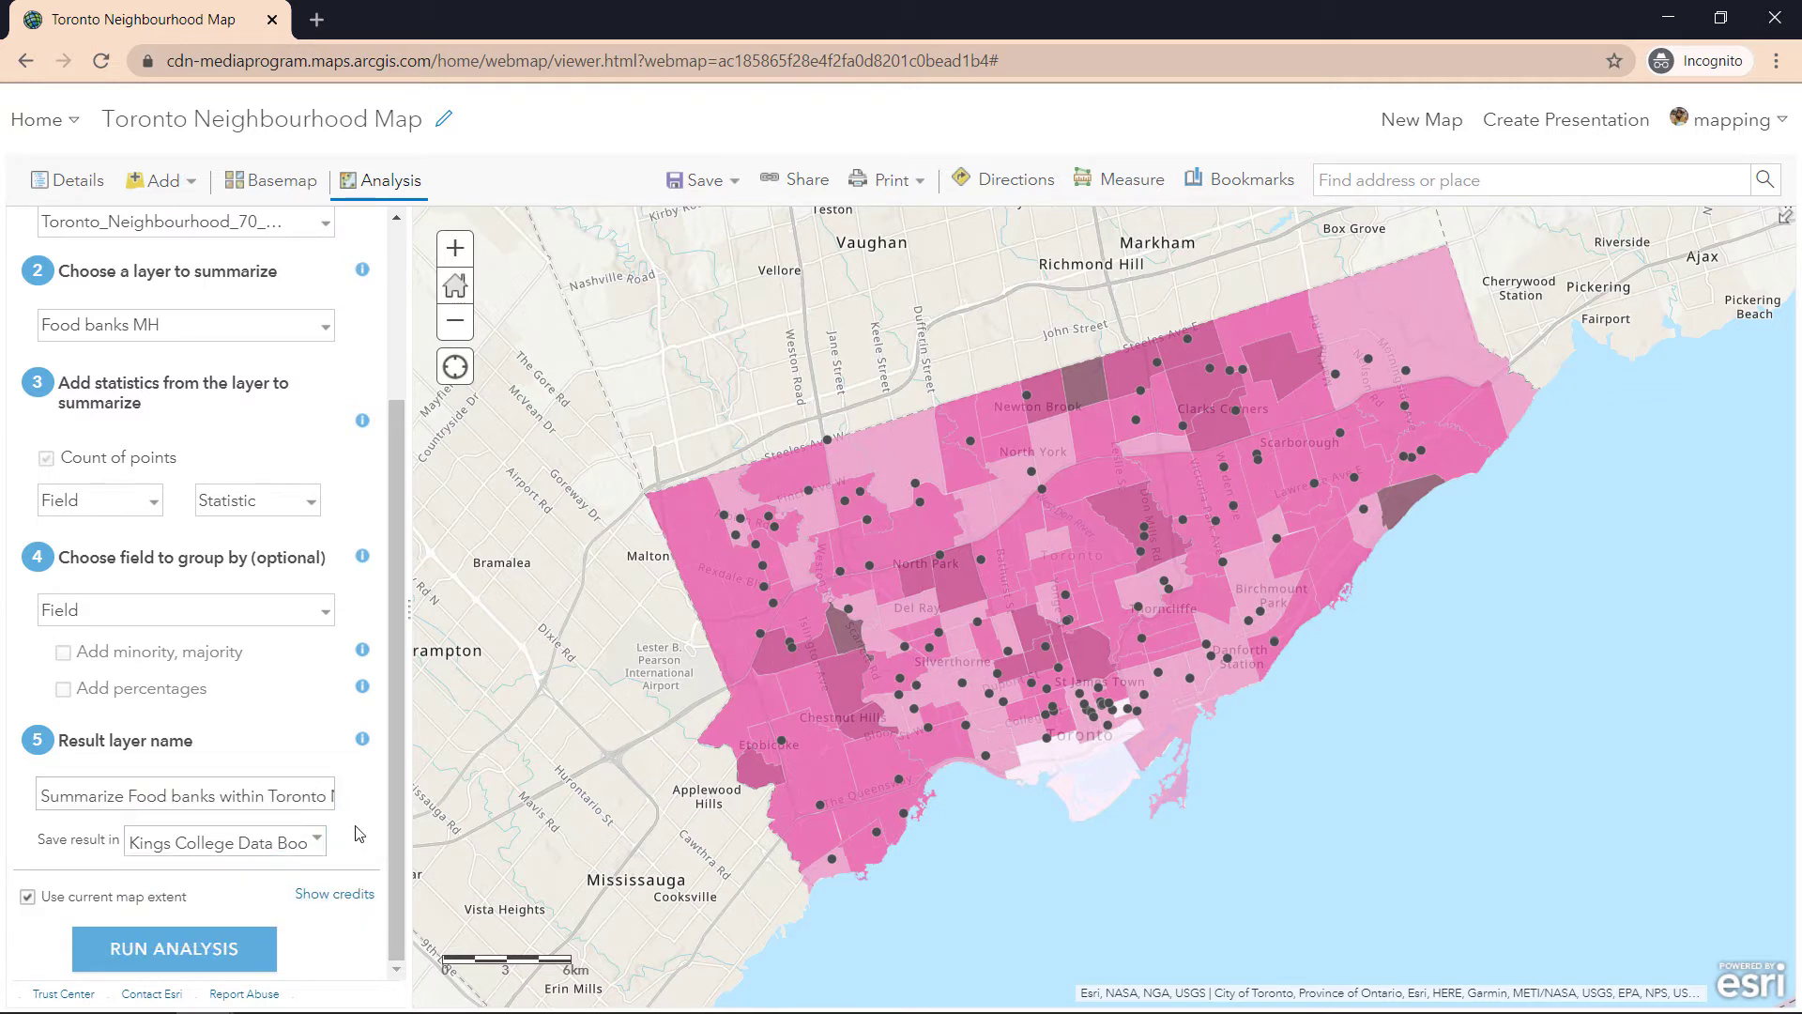
pyautogui.click(170, 950)
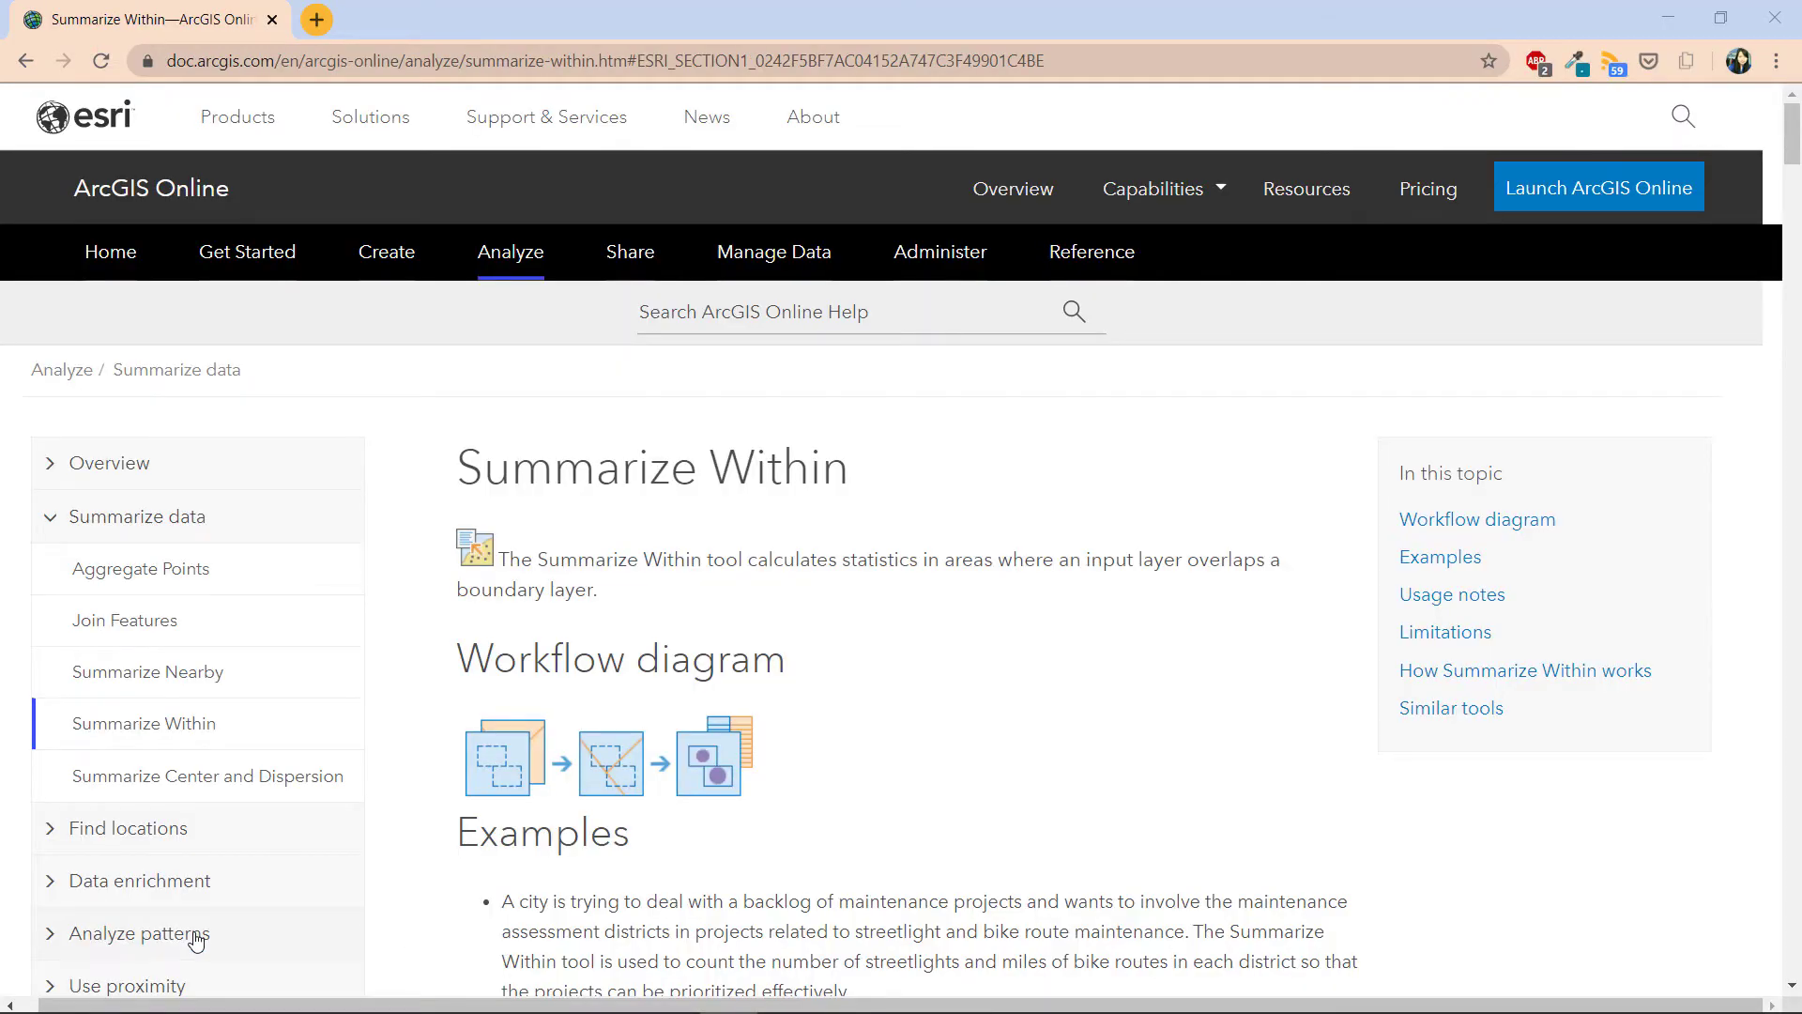
# - Consult the Similar tools section of the Summarize Within help page for alternative Map Viewer analysis tools
pyautogui.click(155, 193)
pyautogui.click(1433, 710)
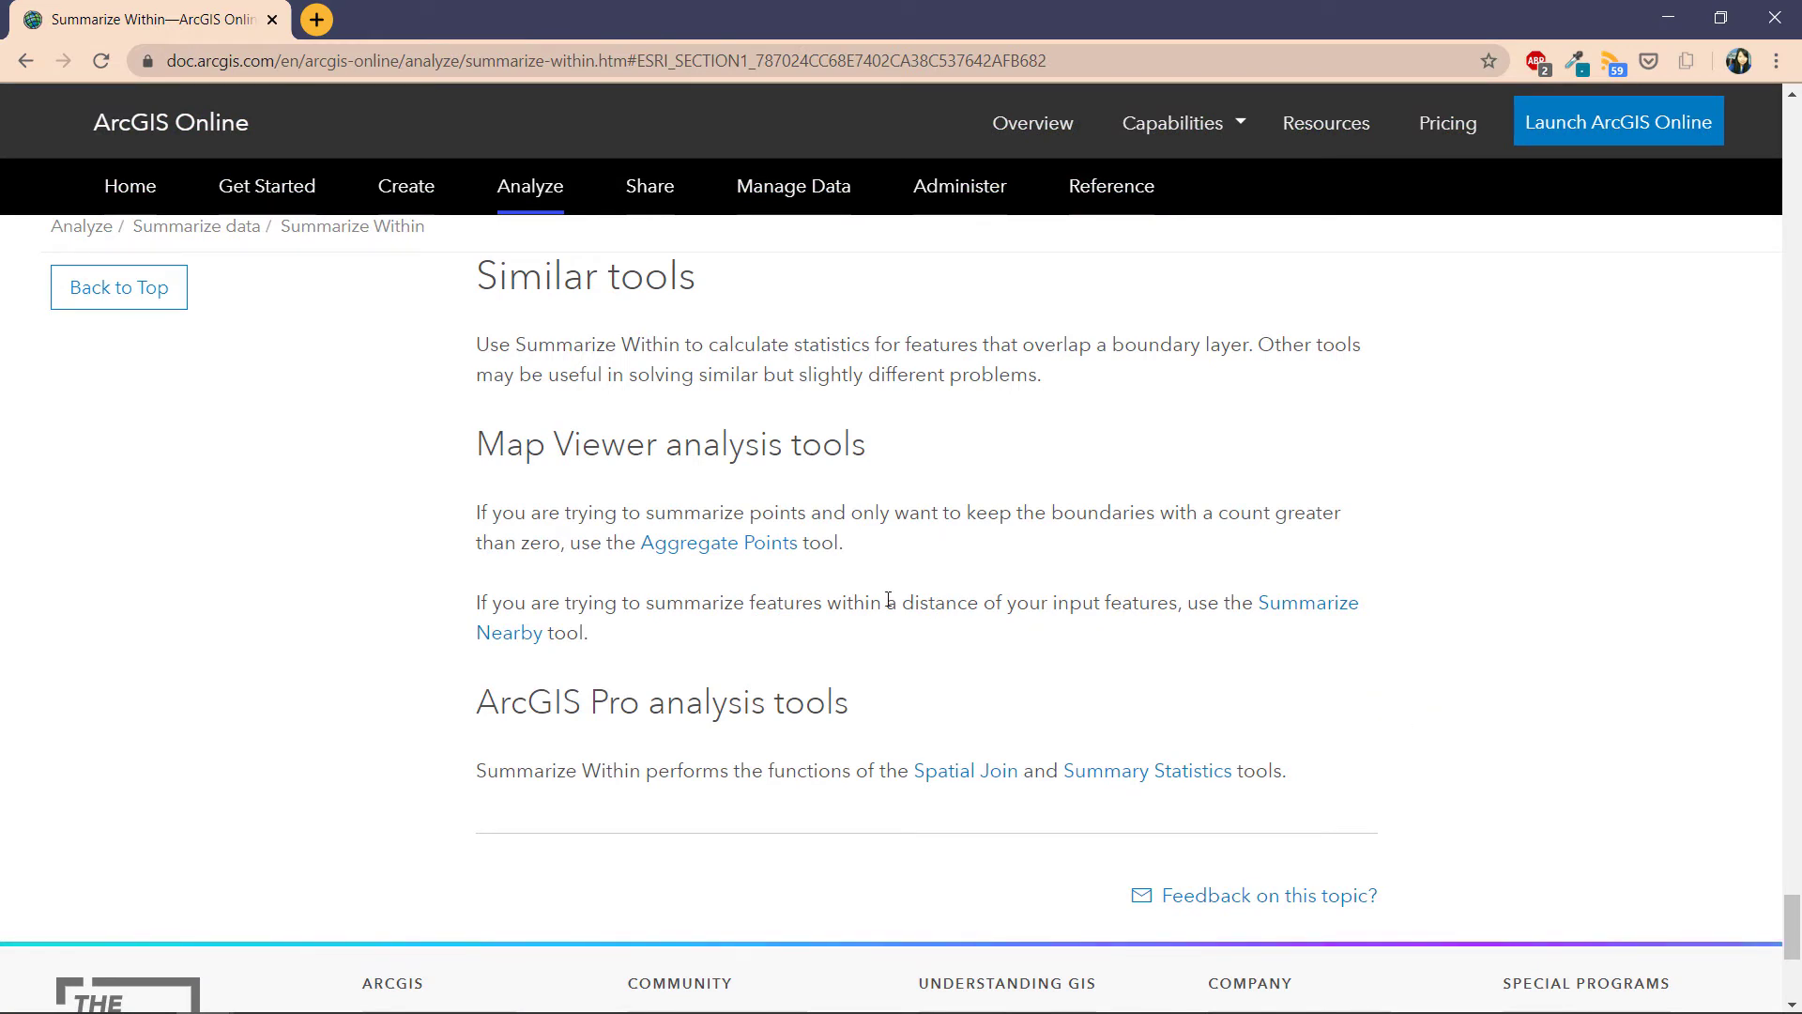
pyautogui.click(782, 565)
pyautogui.click(1295, 624)
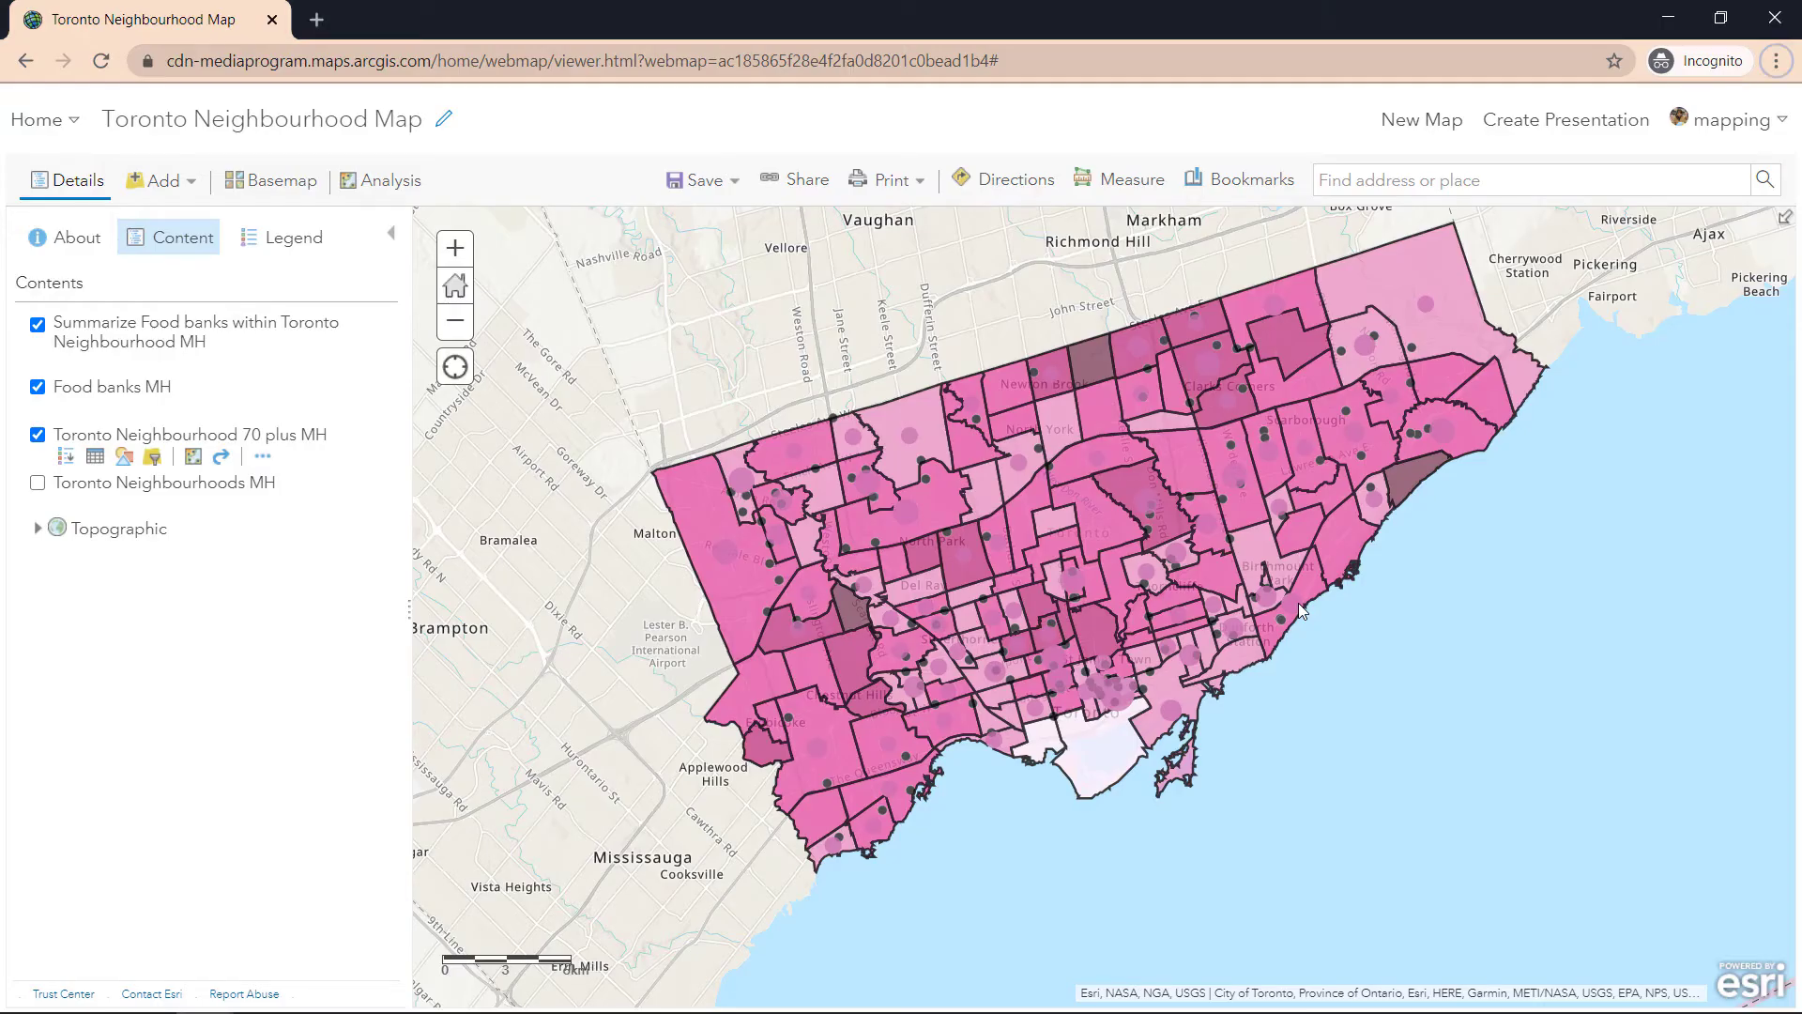
# - Hide the Food banks MH and Toronto Neighbourhood 70 plus MH layers, leaving the summary layer displayed
pyautogui.moveTo(246, 312)
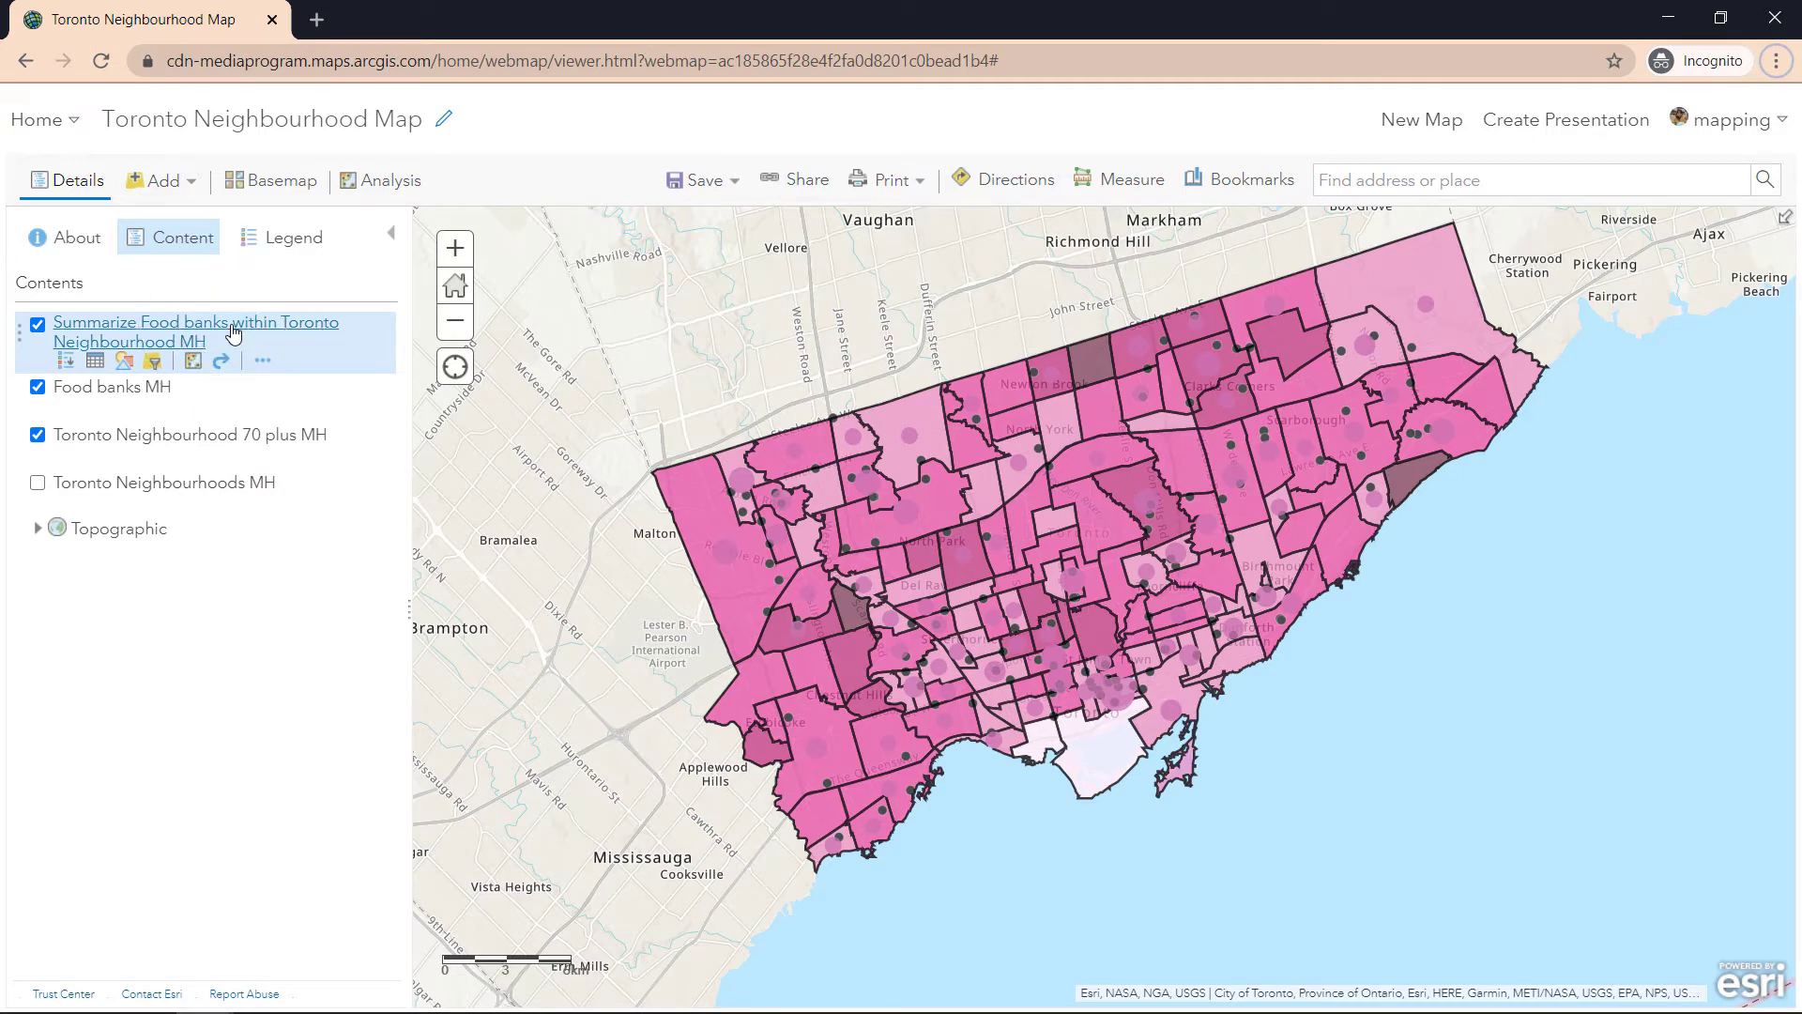
pyautogui.click(37, 386)
pyautogui.click(38, 436)
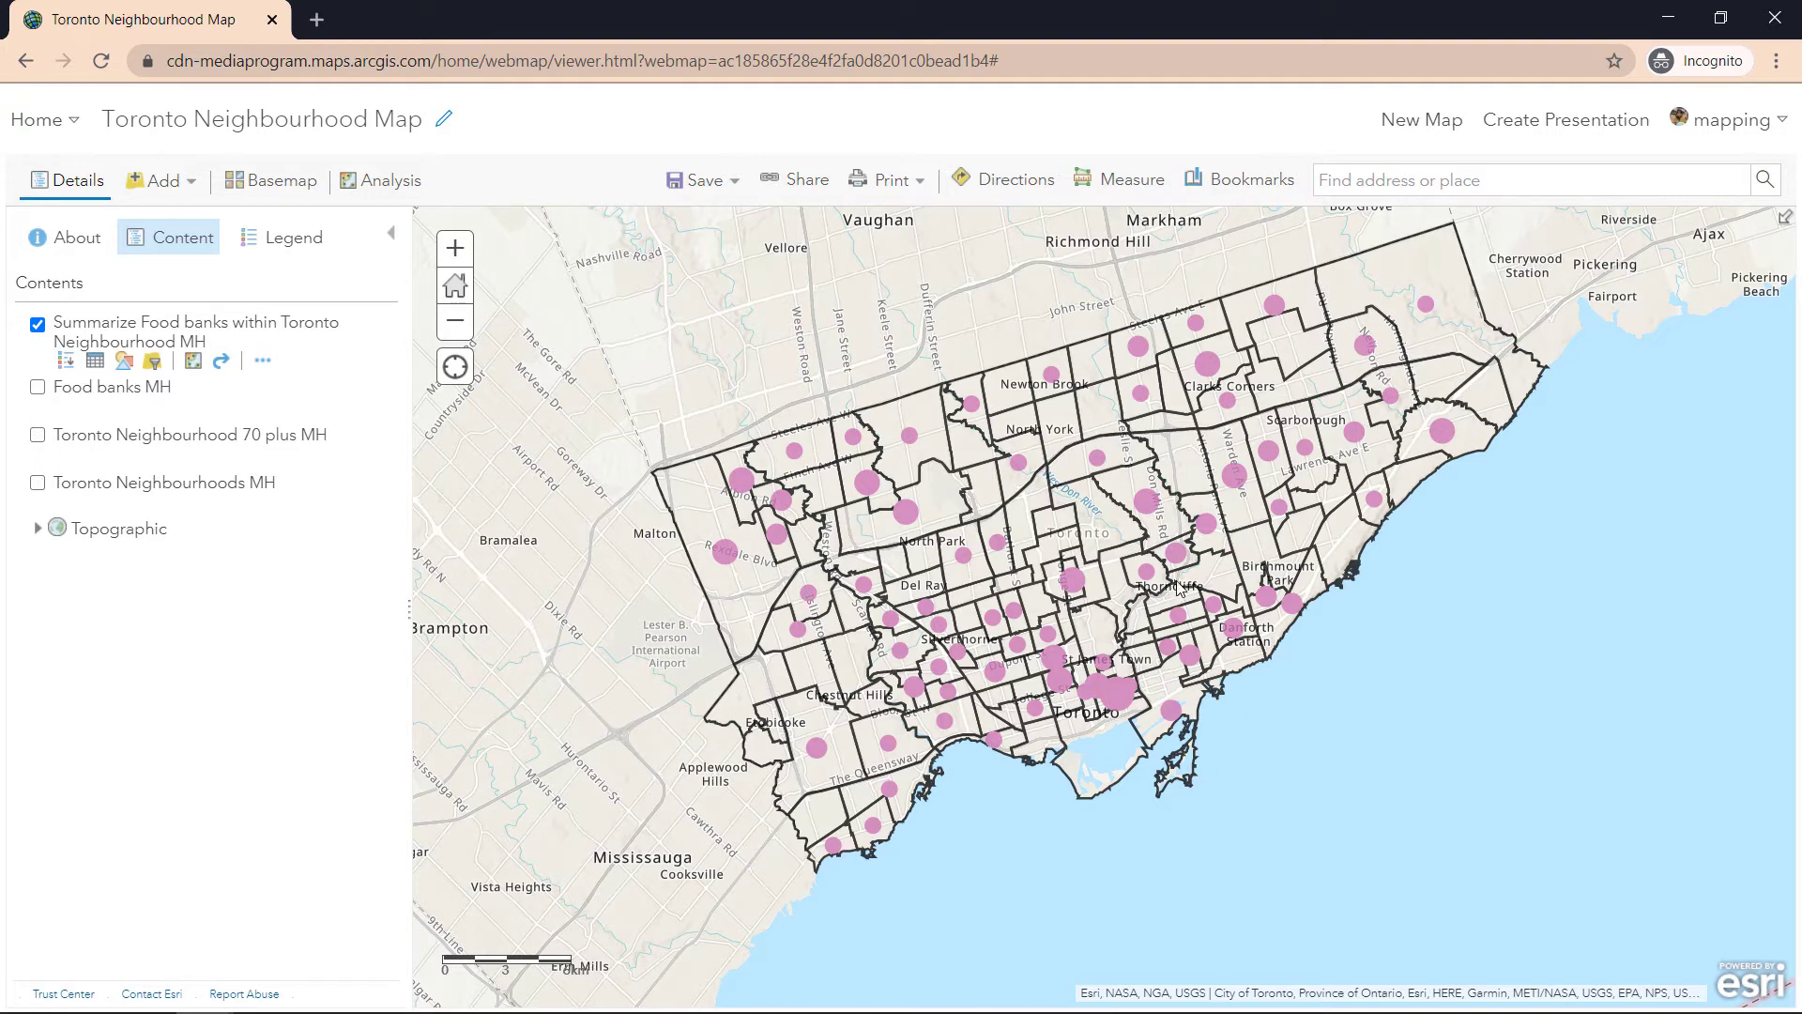
# - Inspect the Count of Points in the summary layer's pop-ups for the Clanton Park and Moss Park neighbourhoods
pyautogui.click(988, 495)
pyautogui.scroll(-2, 1239, 631)
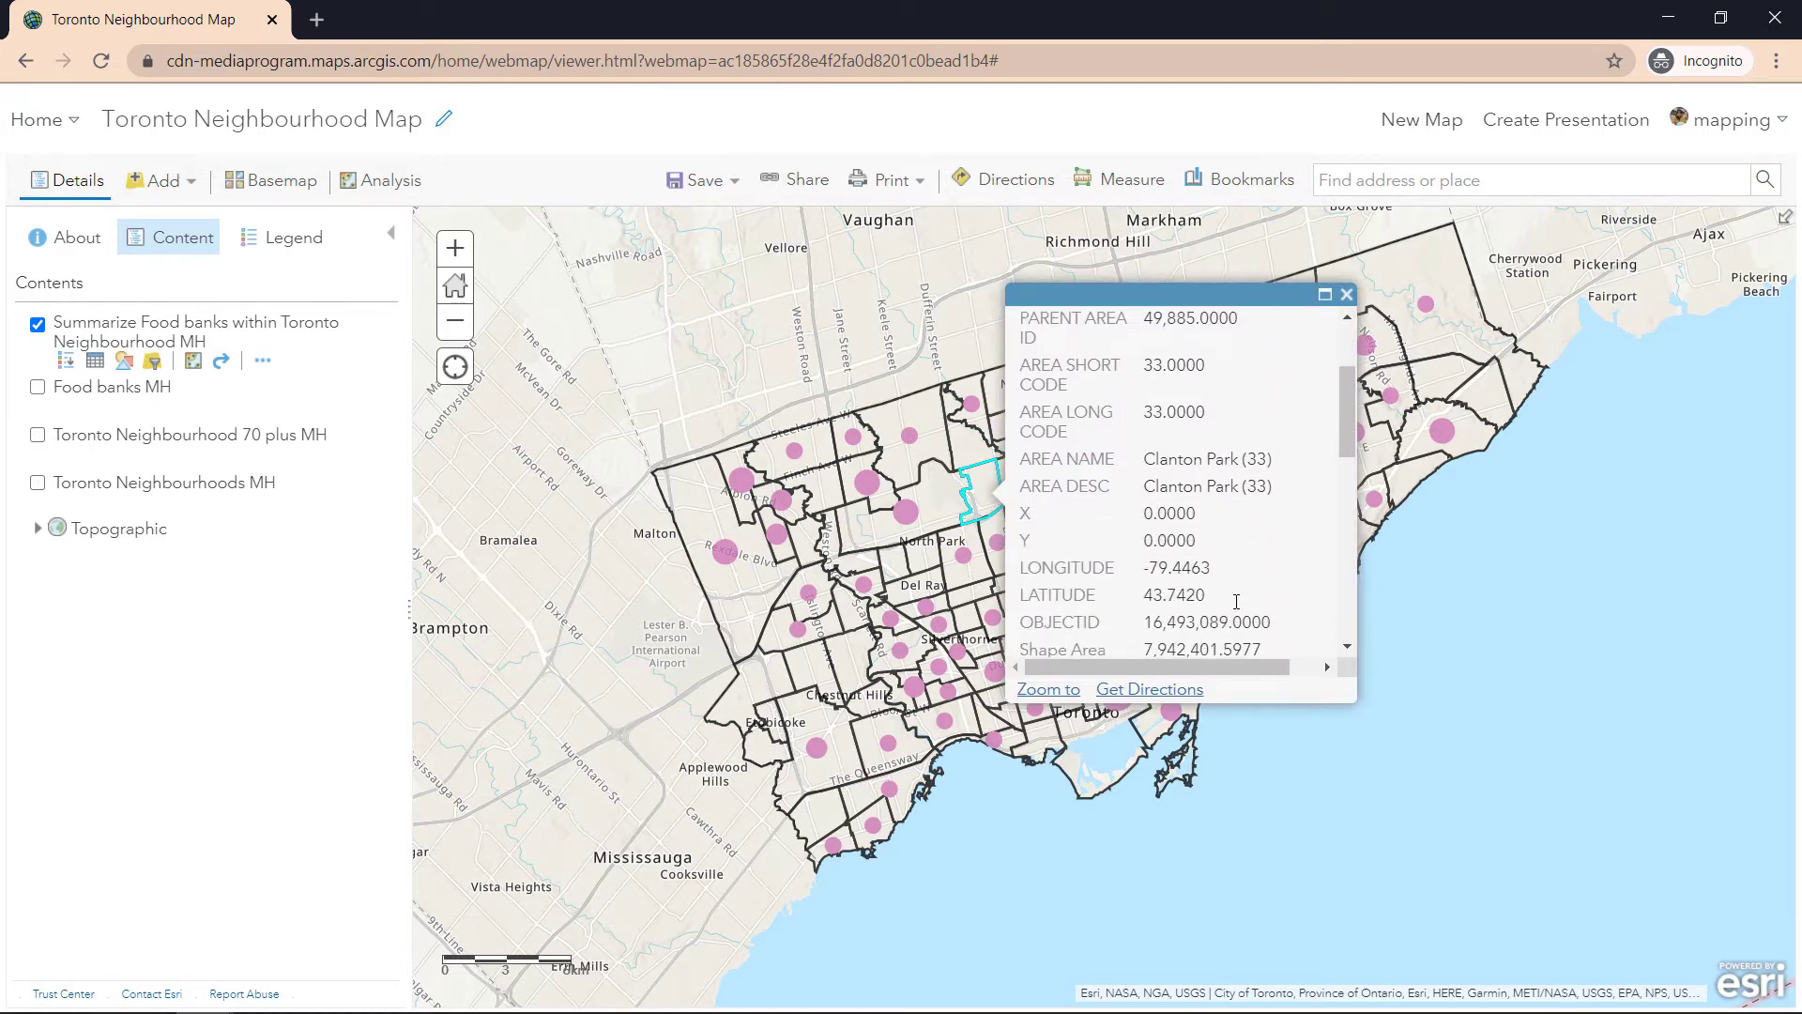
pyautogui.scroll(2, 1181, 447)
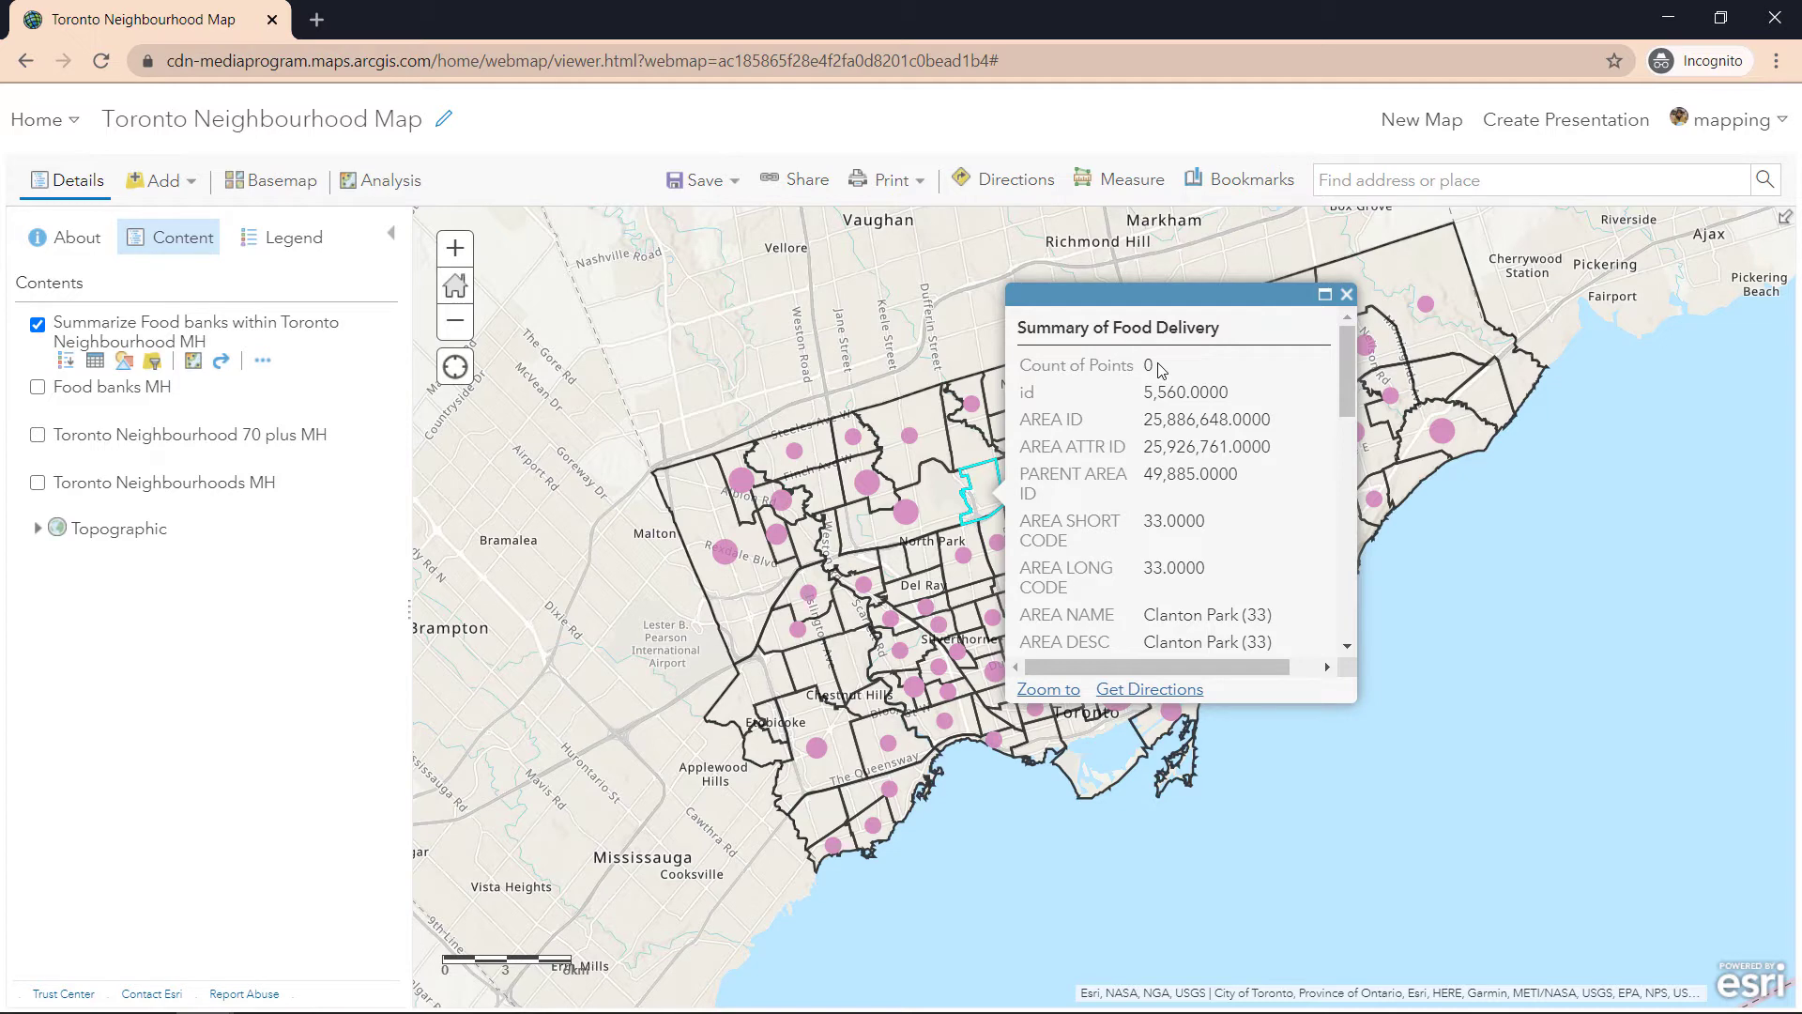
pyautogui.click(1137, 819)
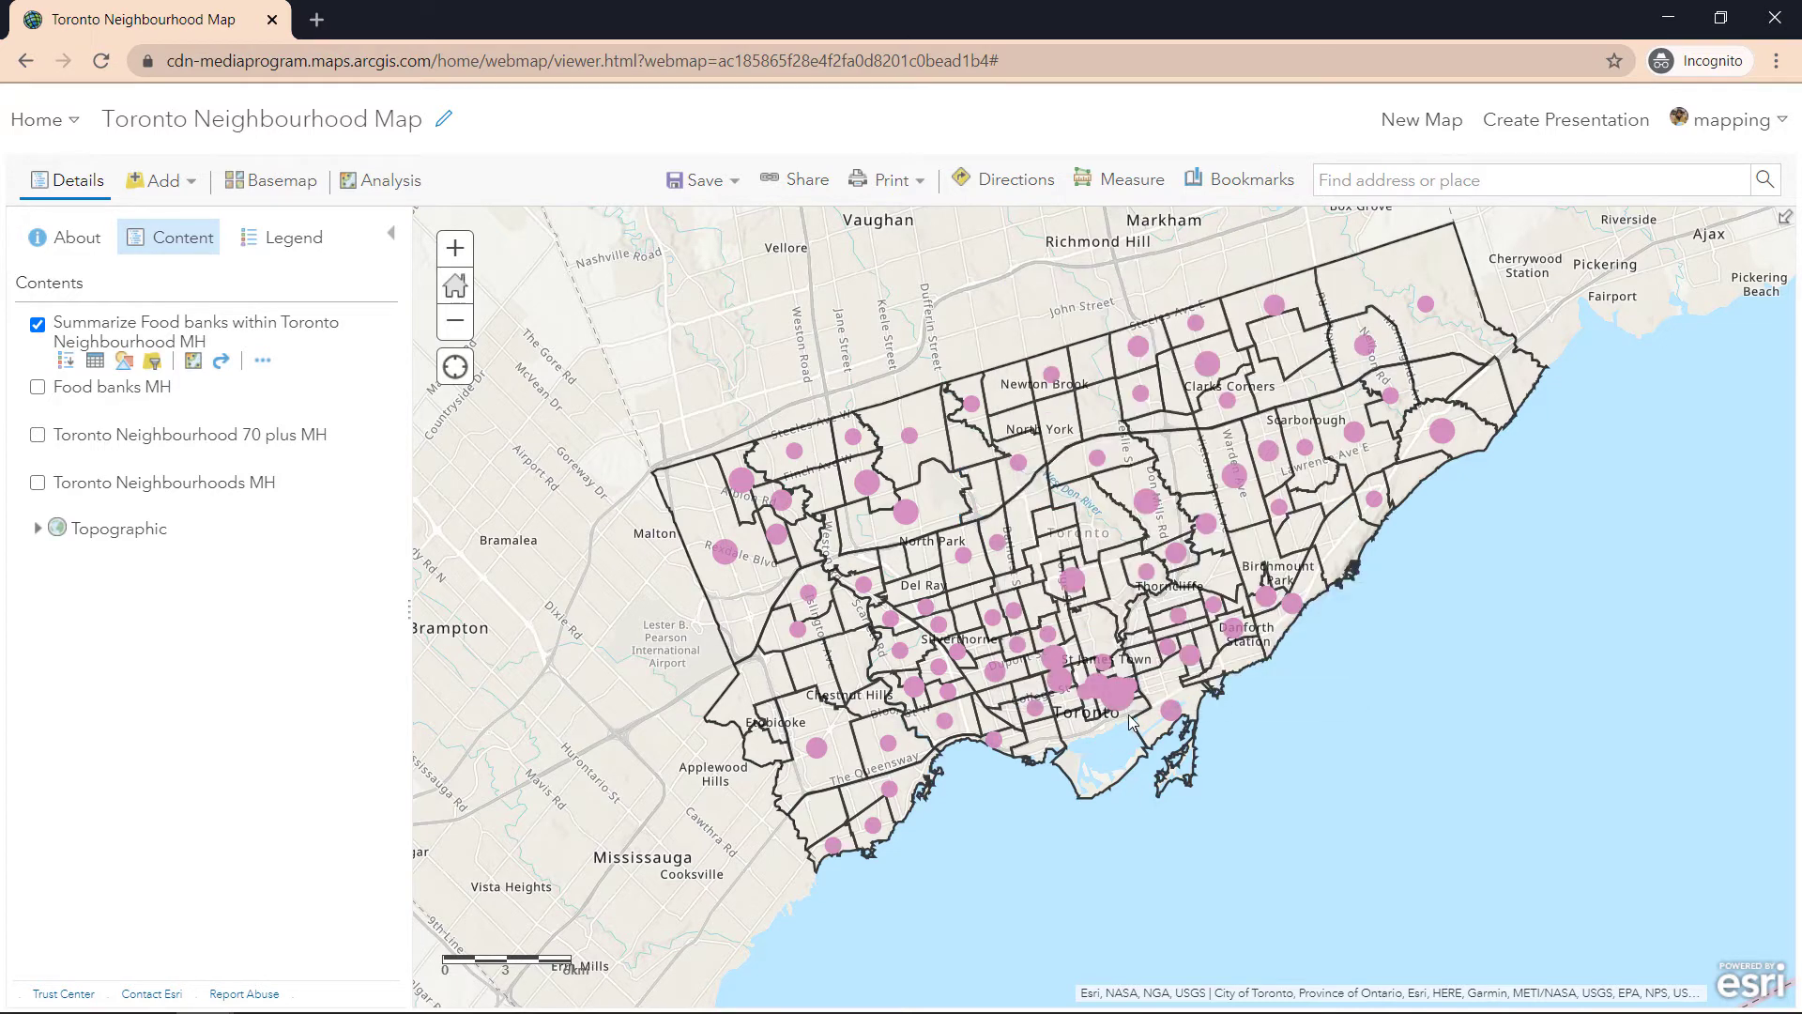
pyautogui.click(1119, 699)
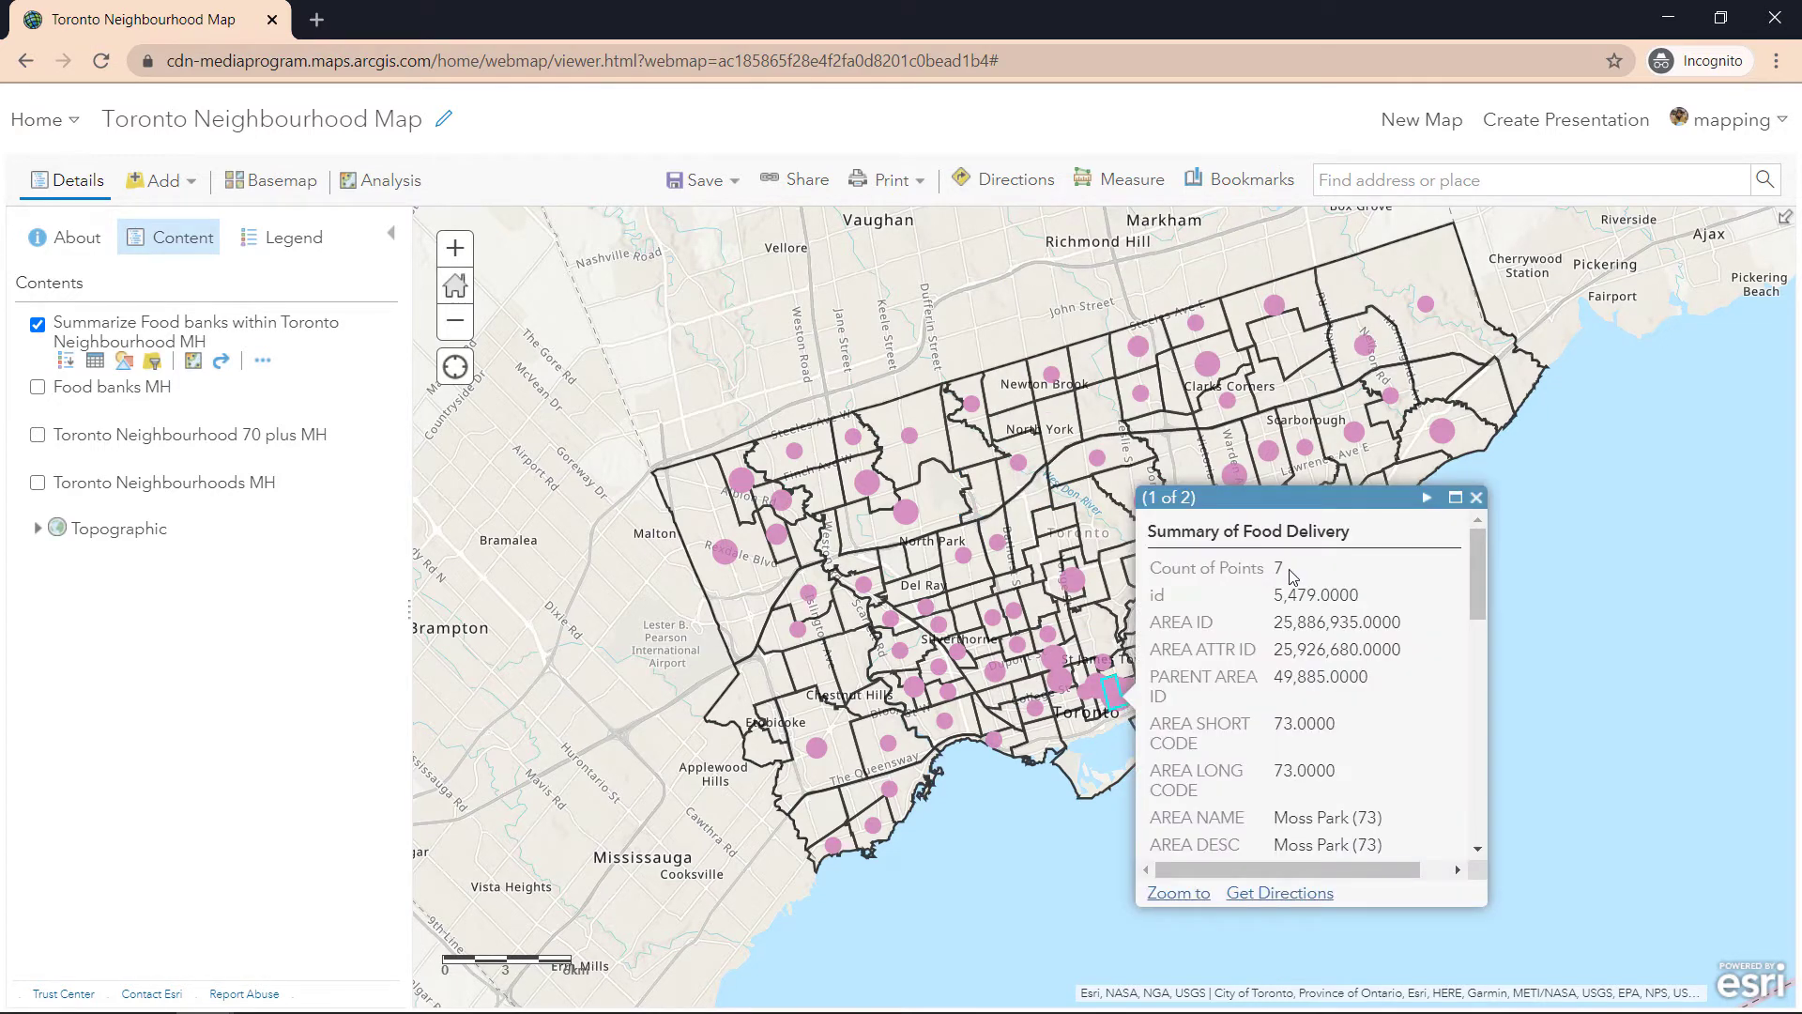
pyautogui.click(579, 617)
# - Filter the summary layer to neighbourhoods whose Count of Points is the unique value 0
pyautogui.click(151, 373)
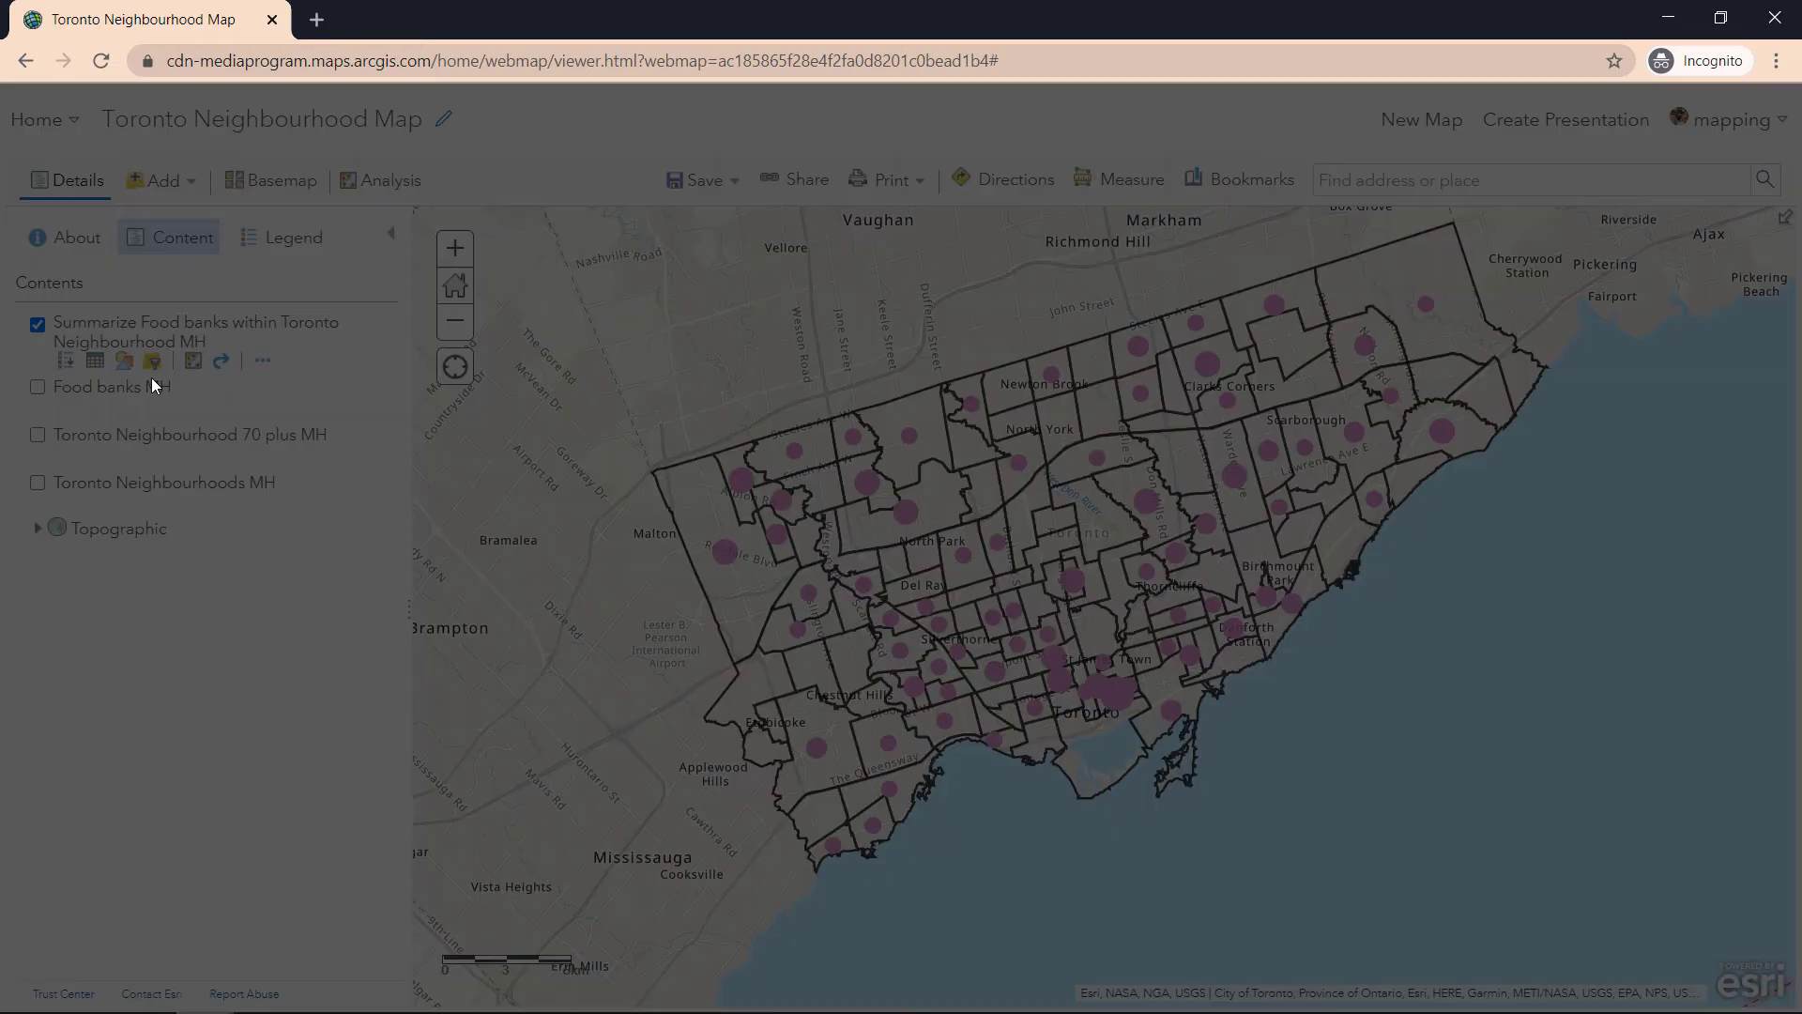
pyautogui.click(709, 493)
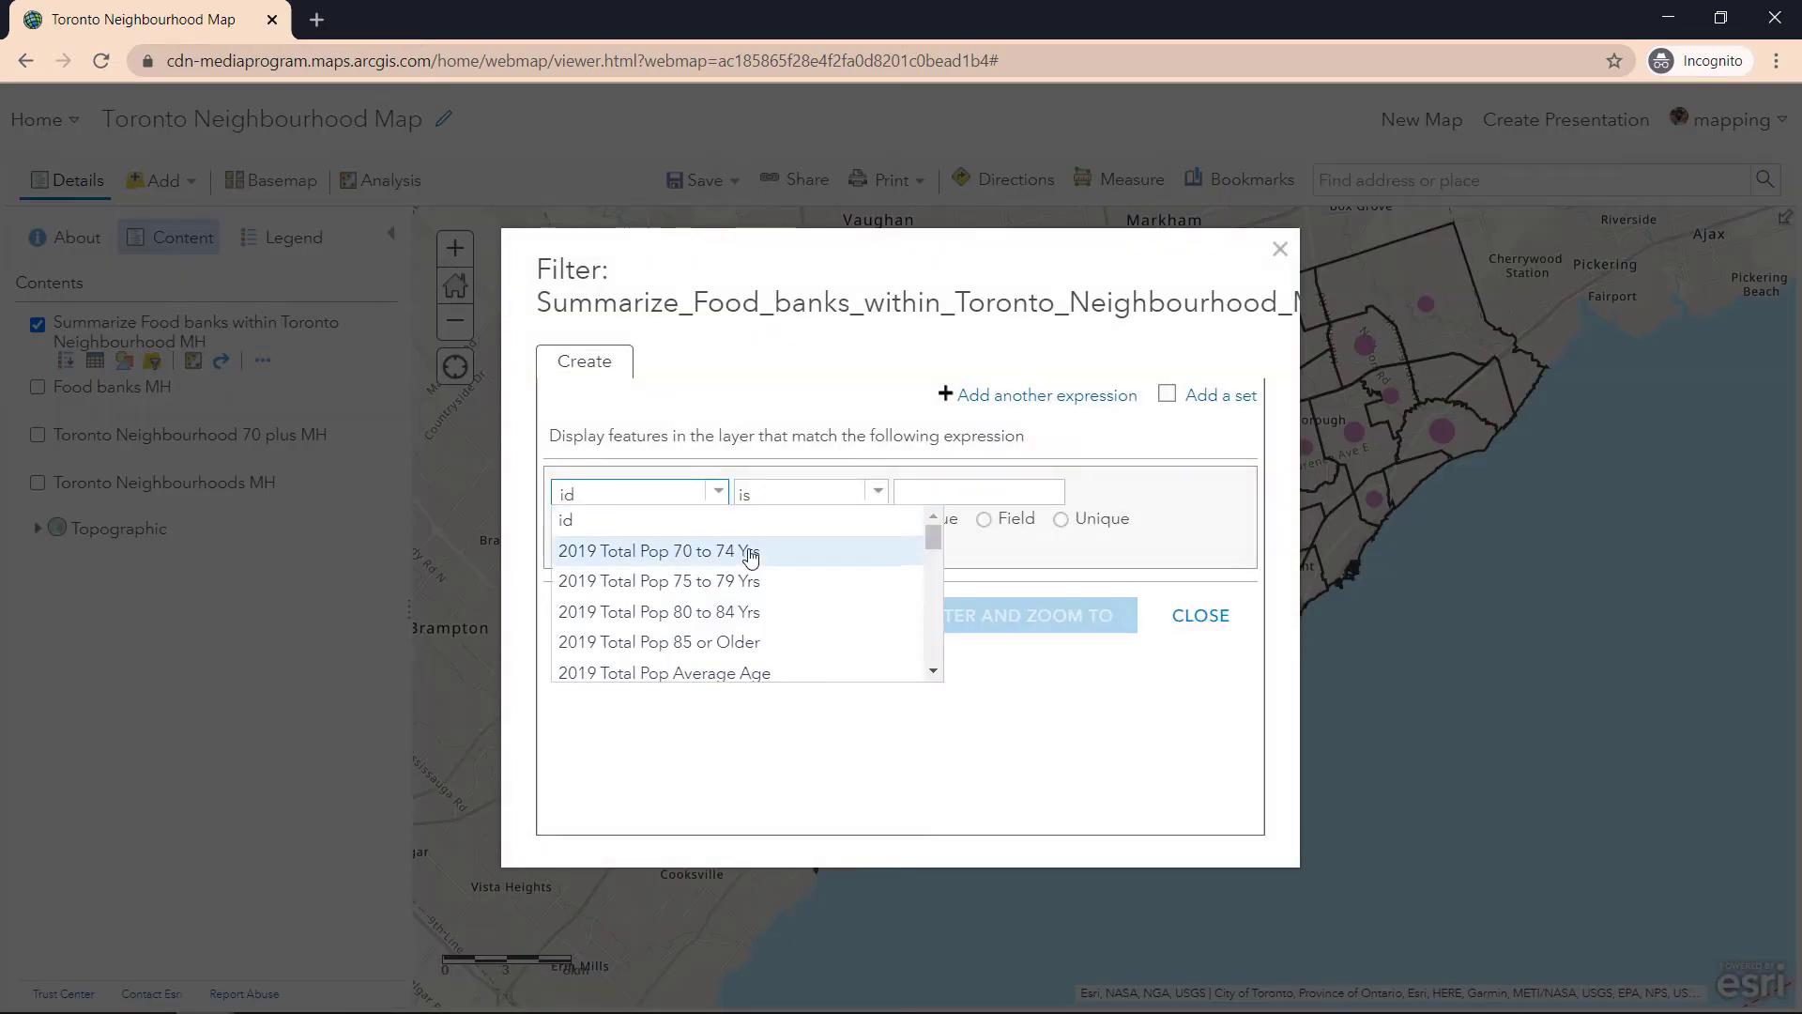
pyautogui.scroll(-15, 770, 561)
pyautogui.scroll(3, 778, 579)
pyautogui.scroll(3, 779, 582)
pyautogui.scroll(-1, 776, 583)
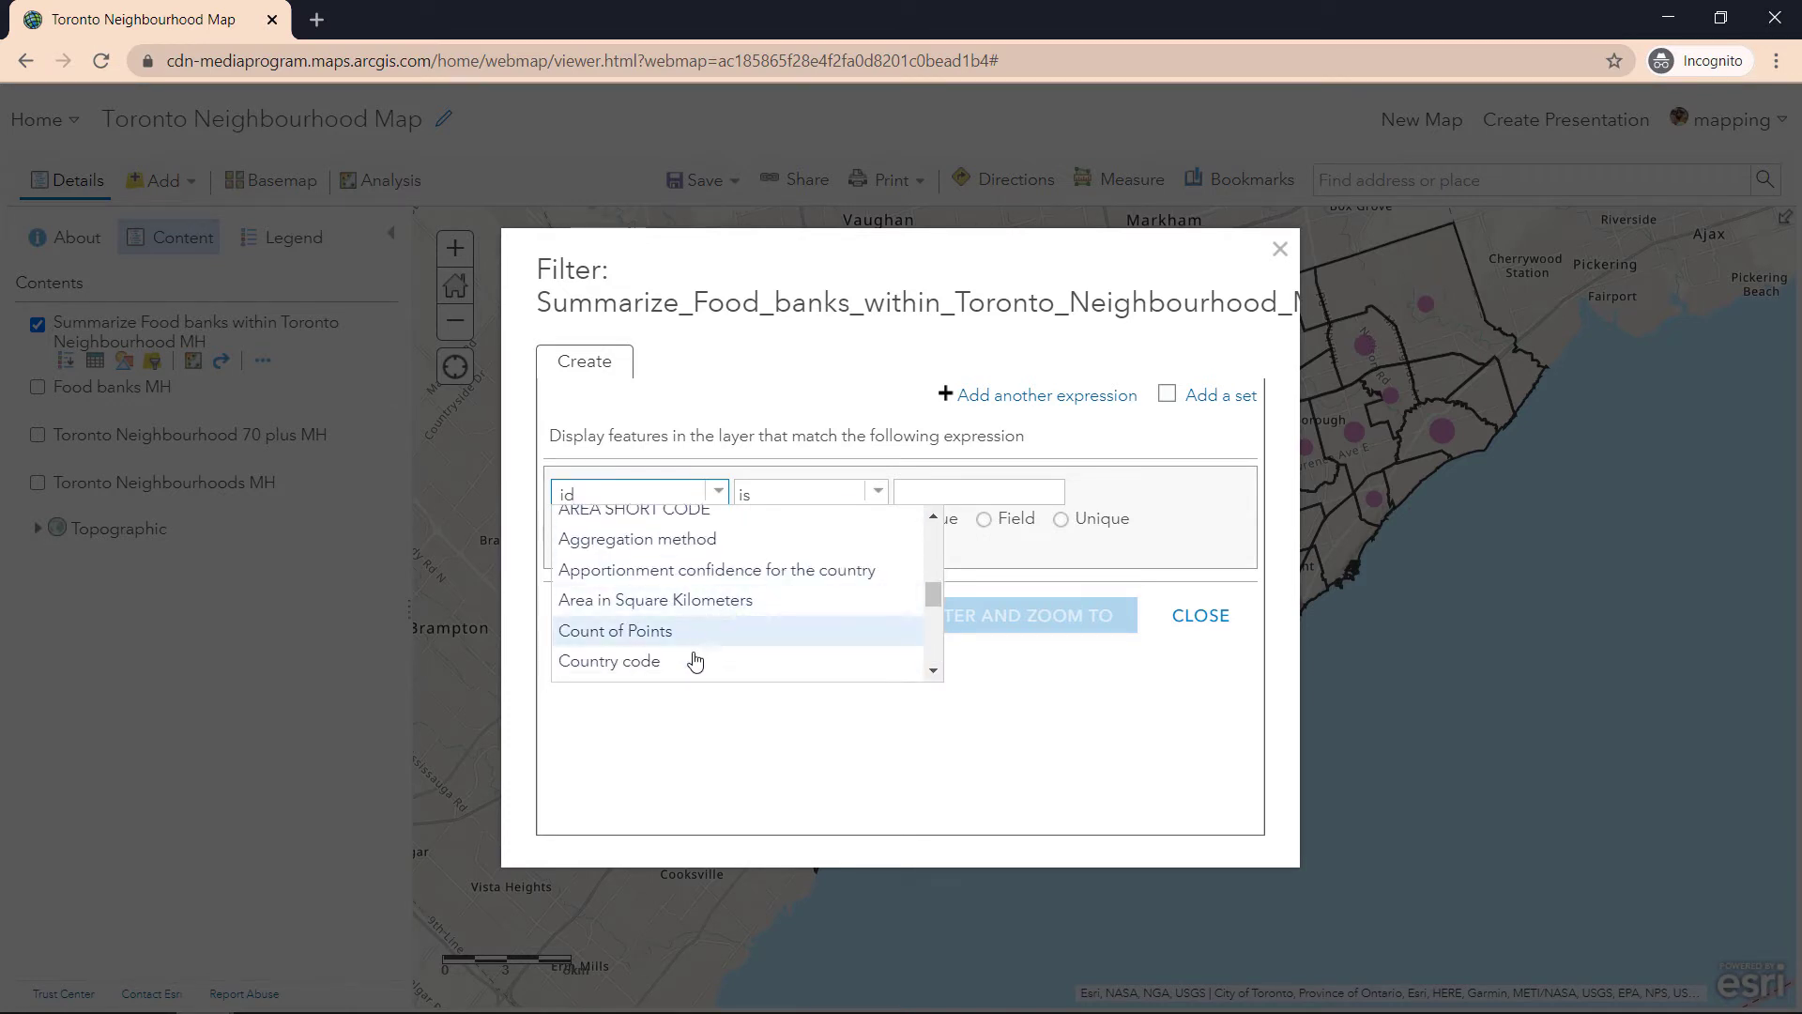
pyautogui.click(688, 635)
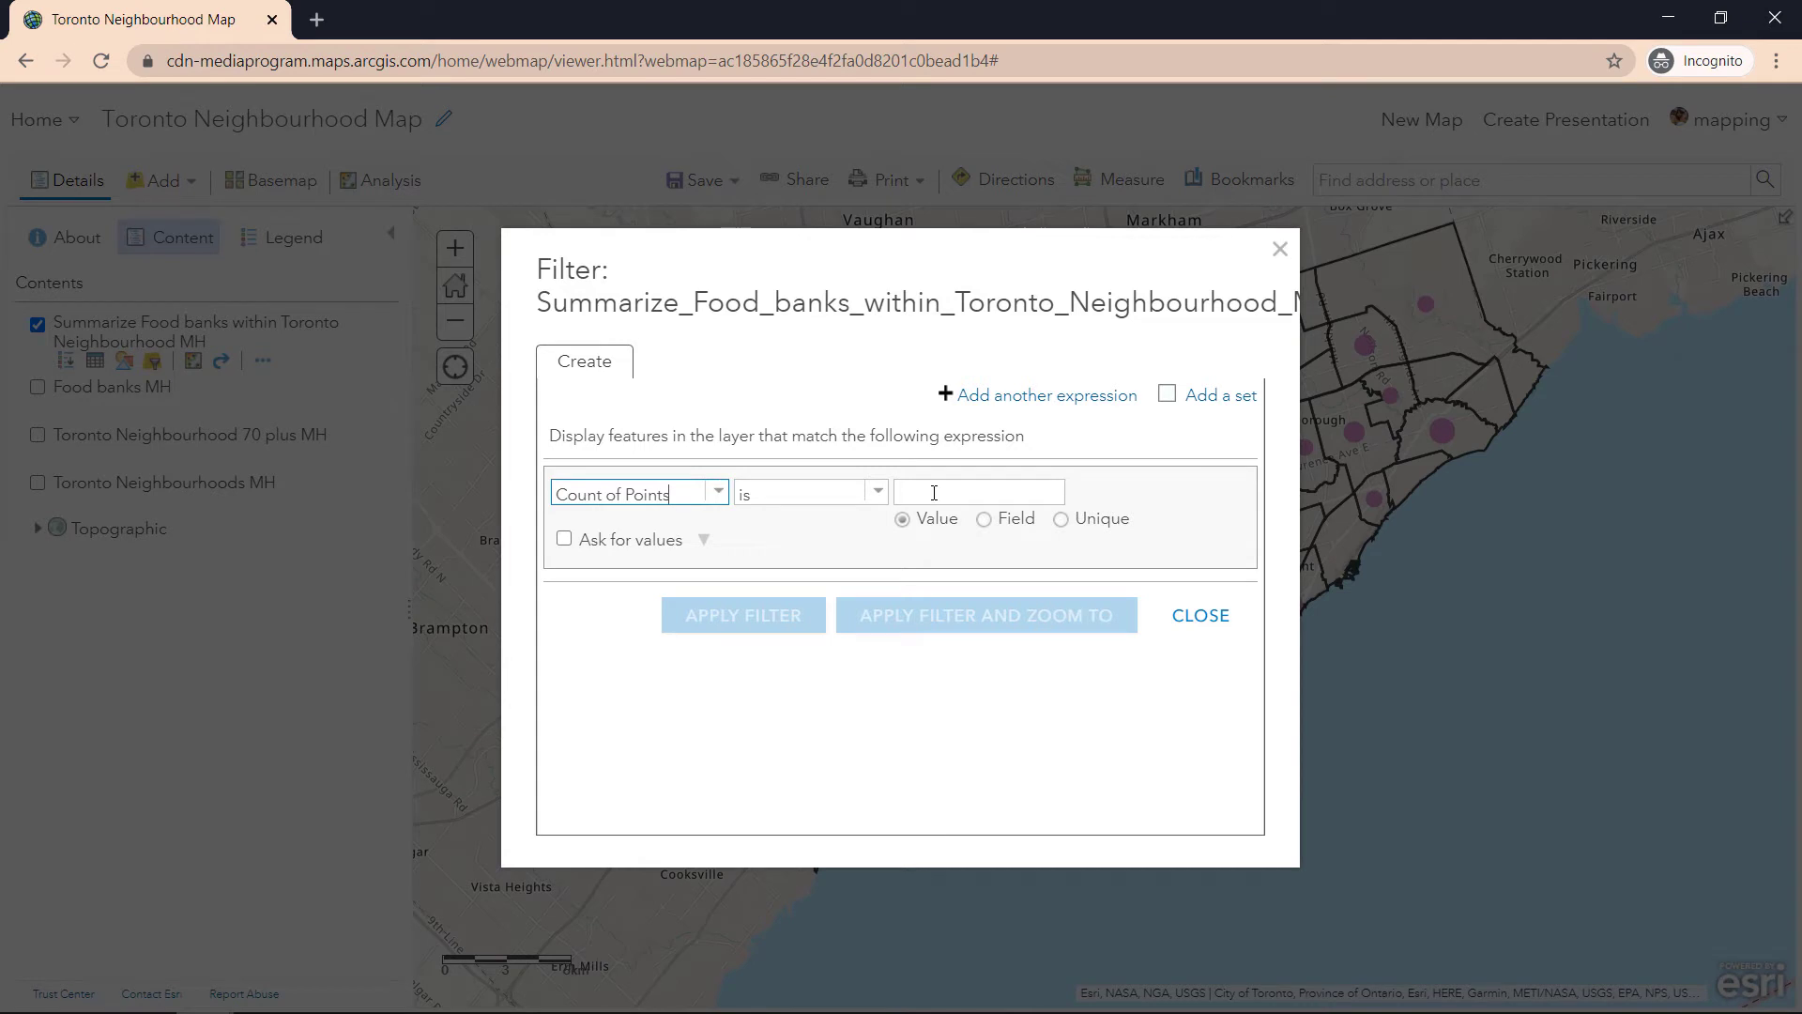
pyautogui.click(1060, 520)
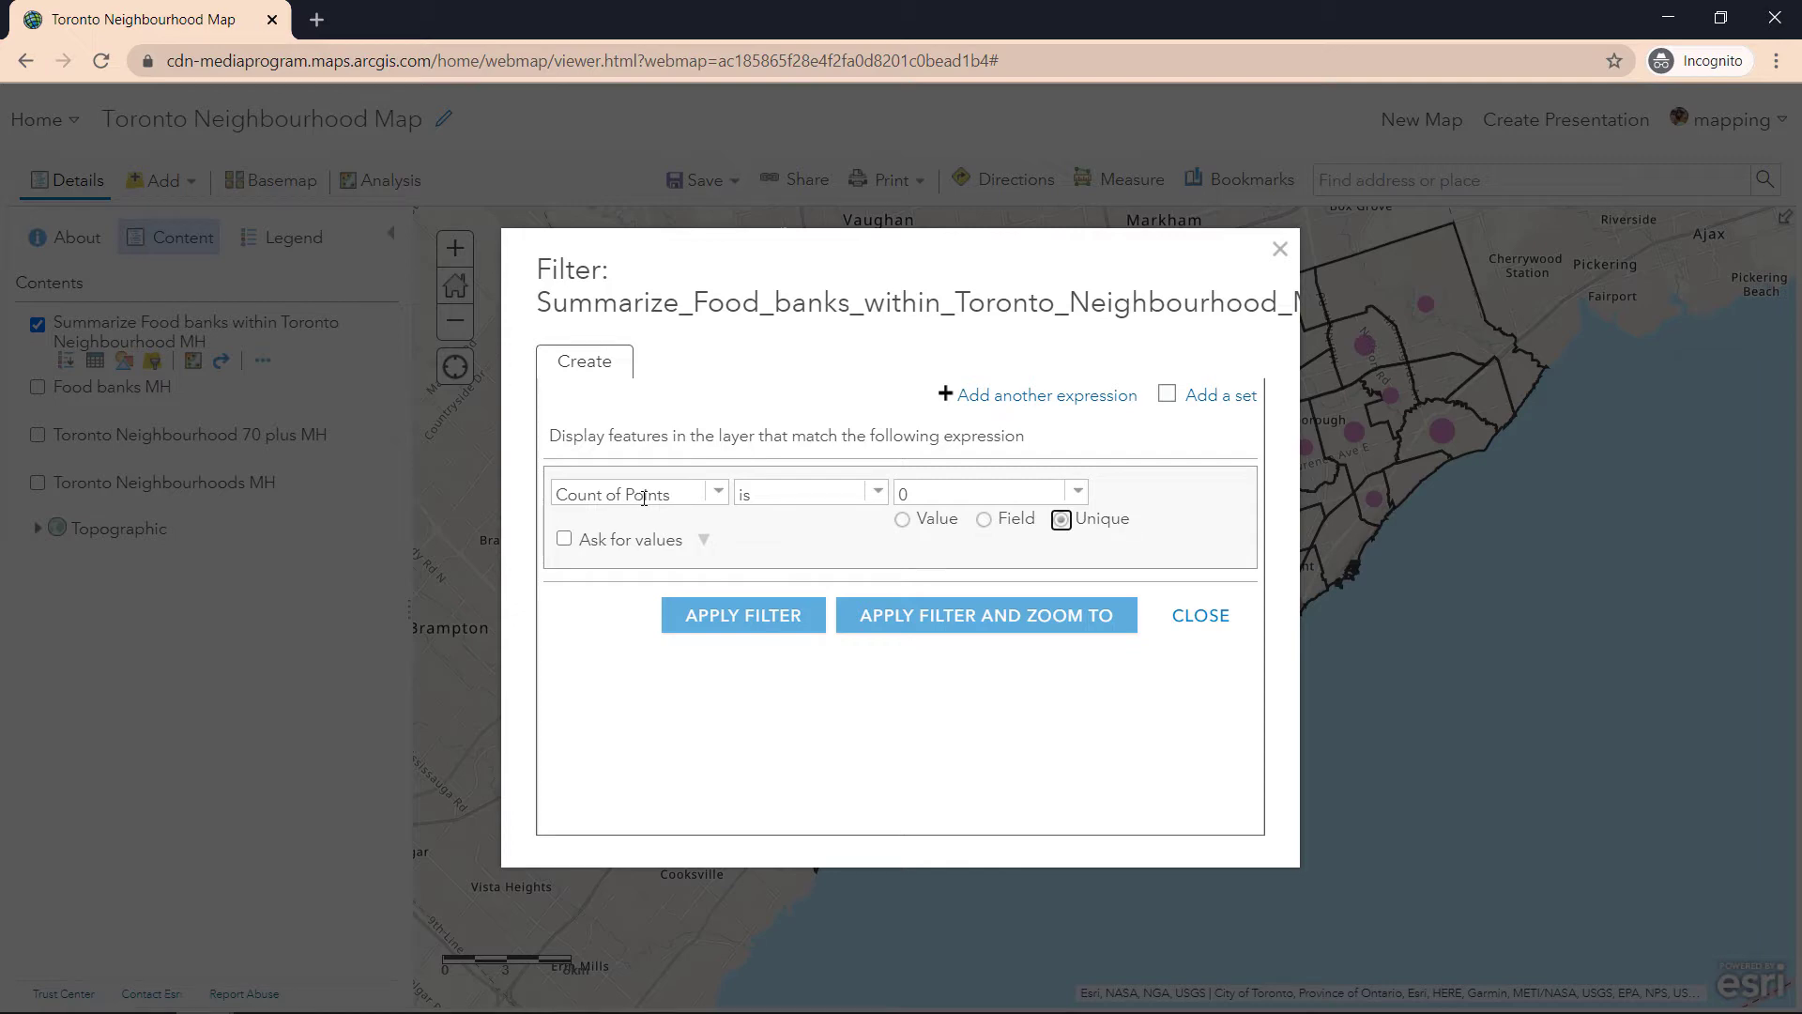
pyautogui.click(787, 616)
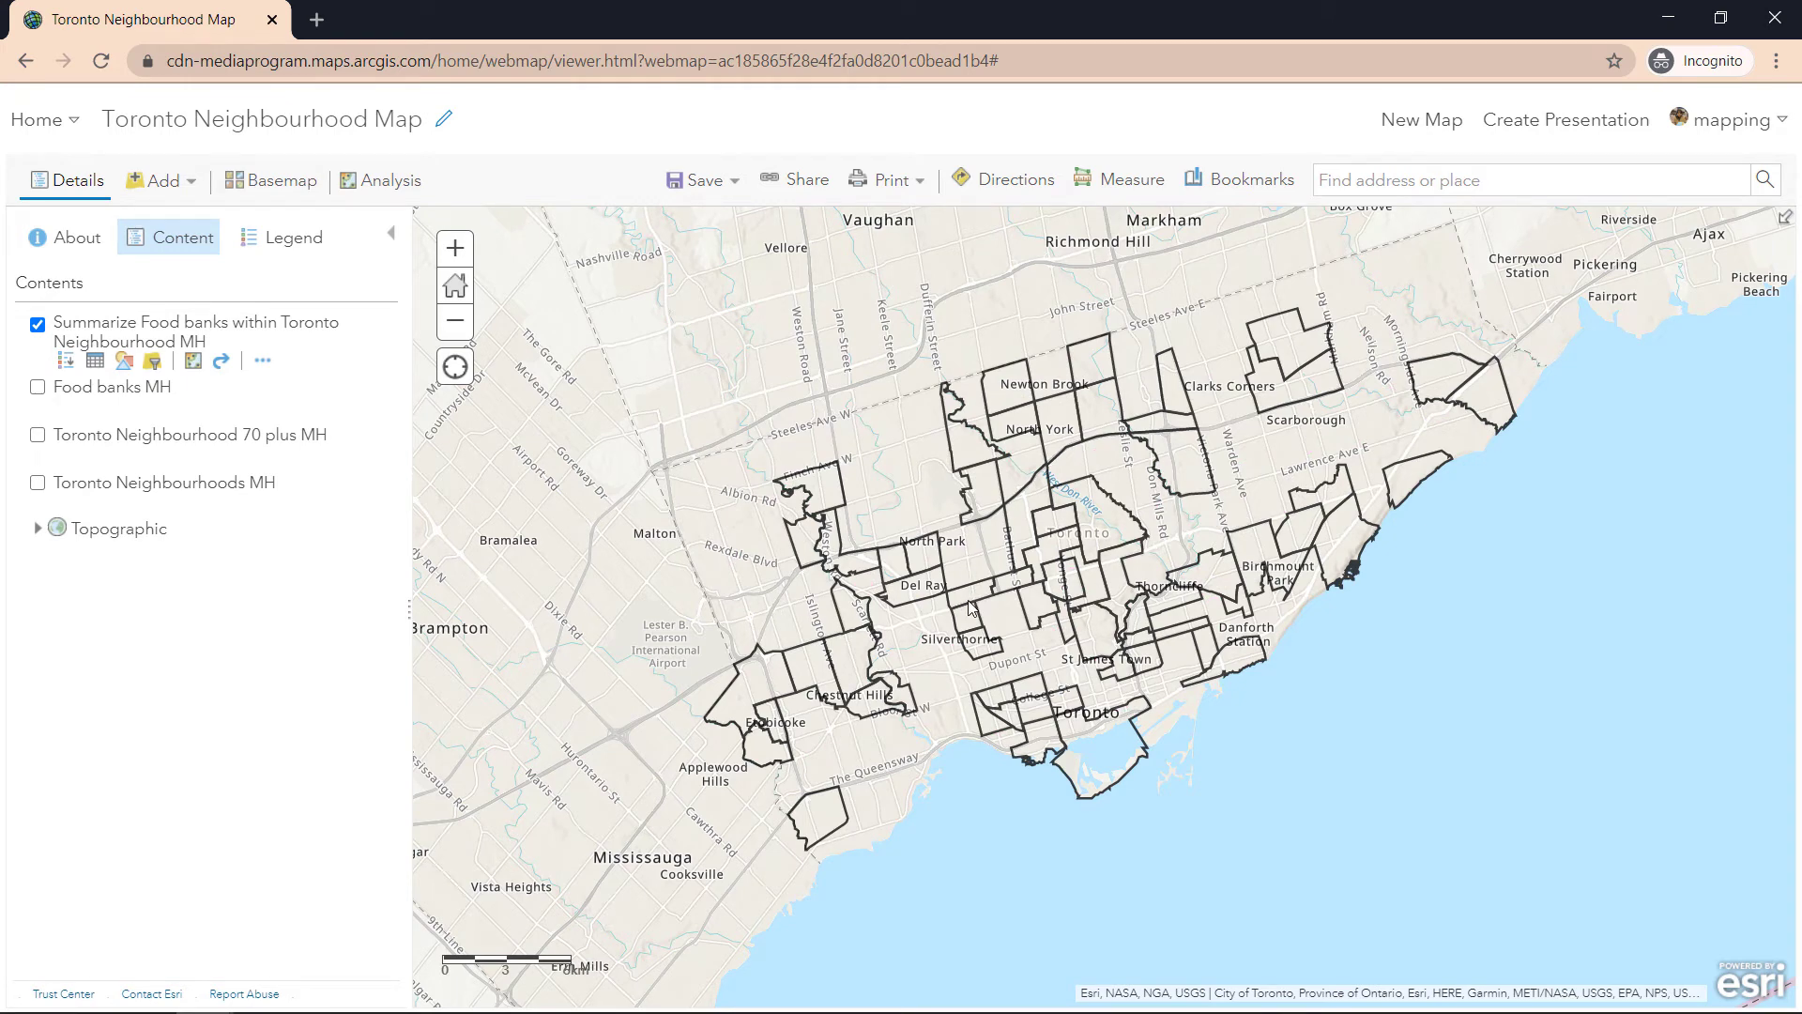
# - Show the Food banks MH and Toronto Neighbourhood 70 plus MH layers and inspect the Guildwood neighbourhood's pop-up
pyautogui.click(38, 387)
pyautogui.click(38, 435)
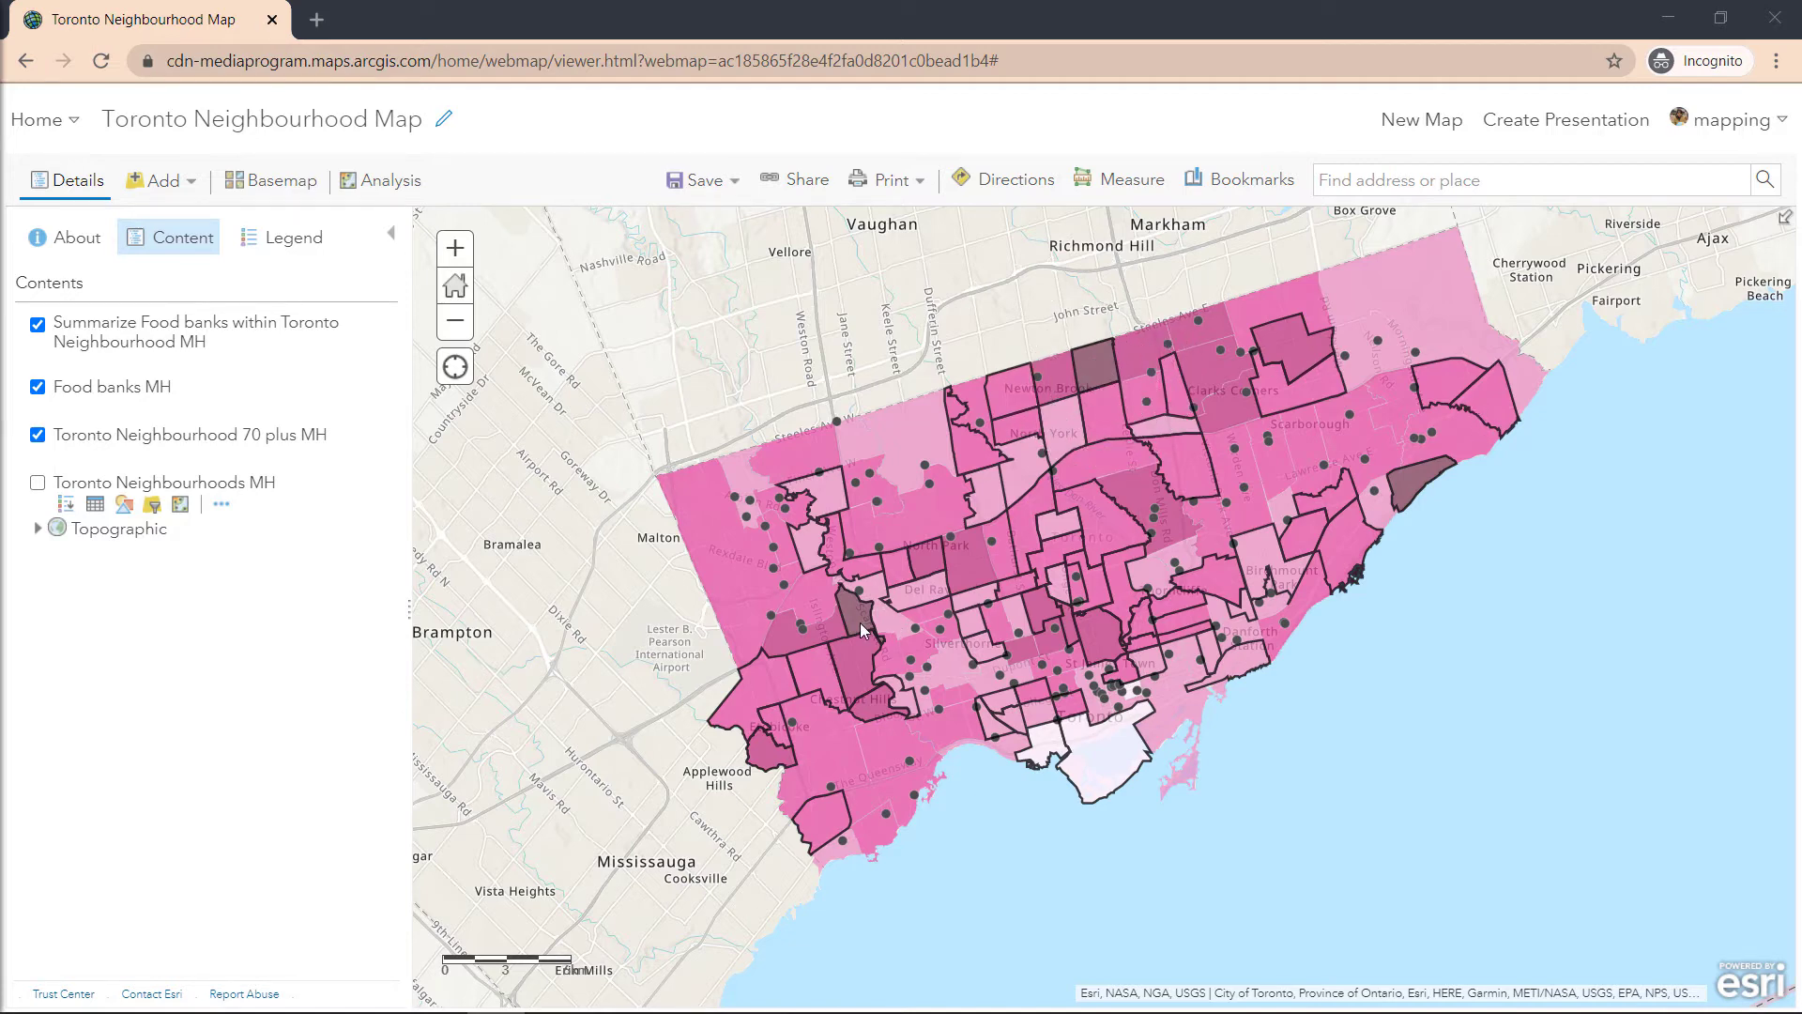
pyautogui.click(1411, 476)
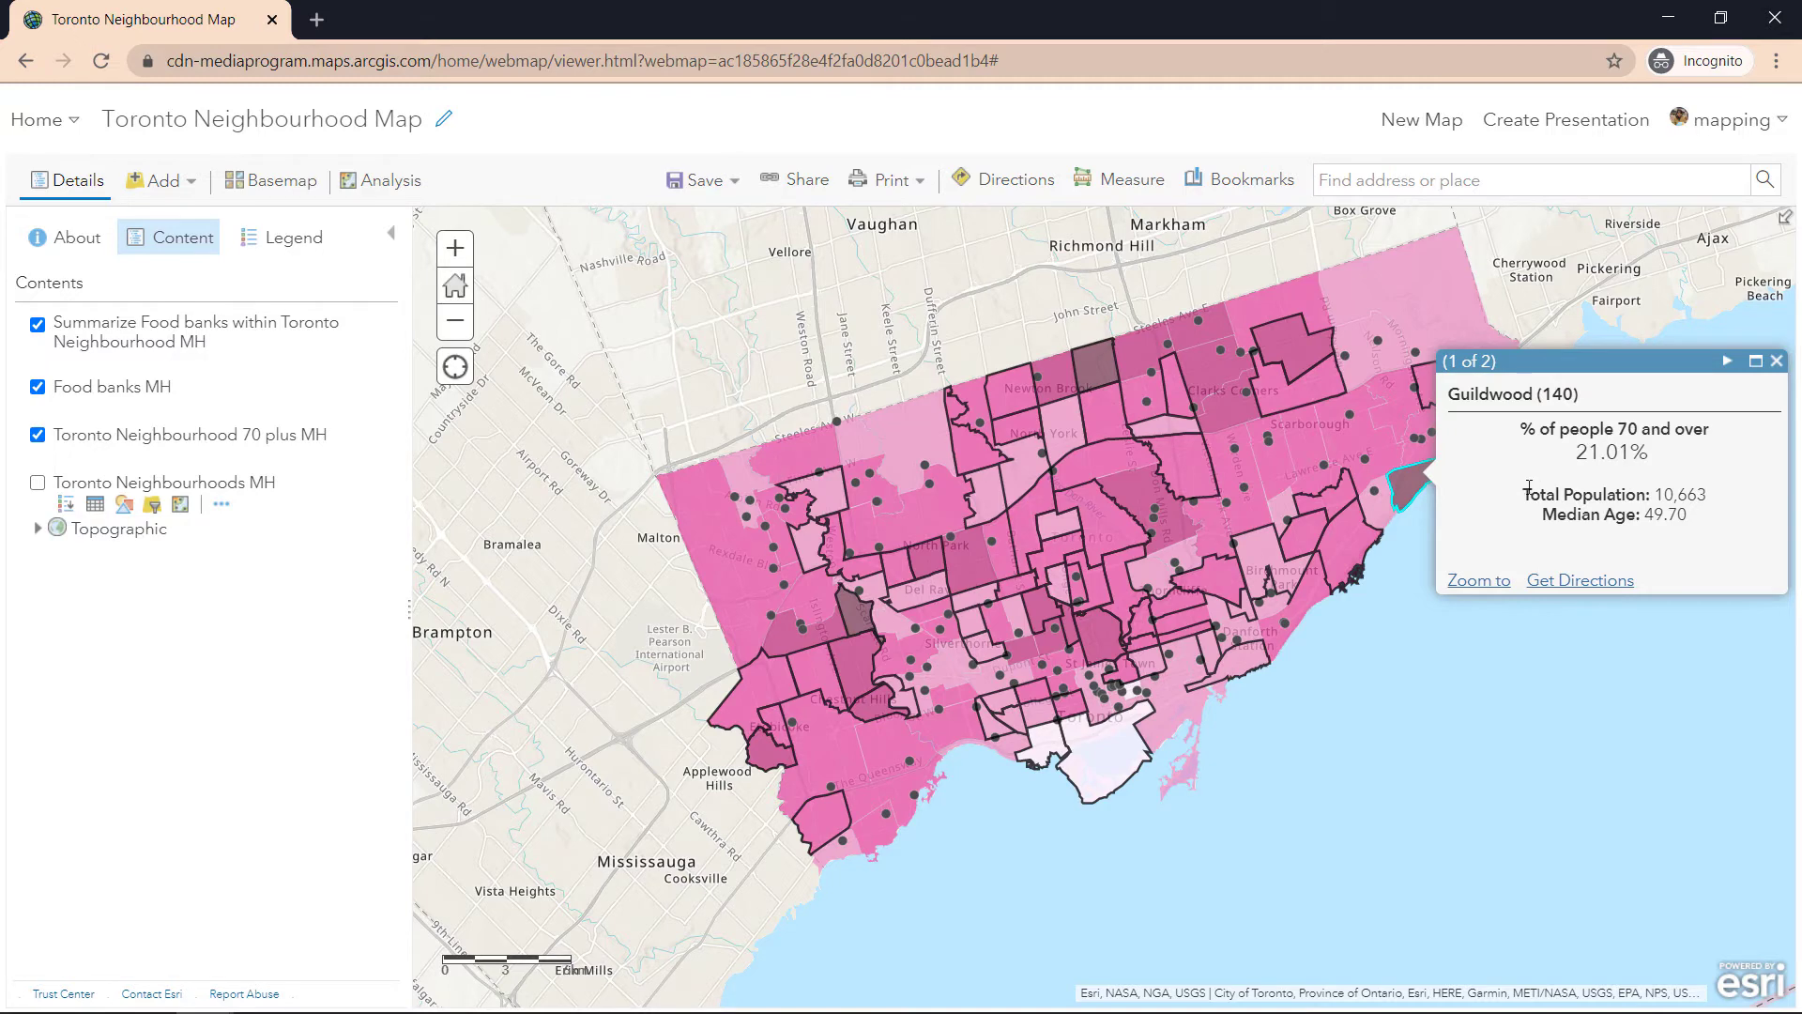
pyautogui.scroll(3, 1458, 490)
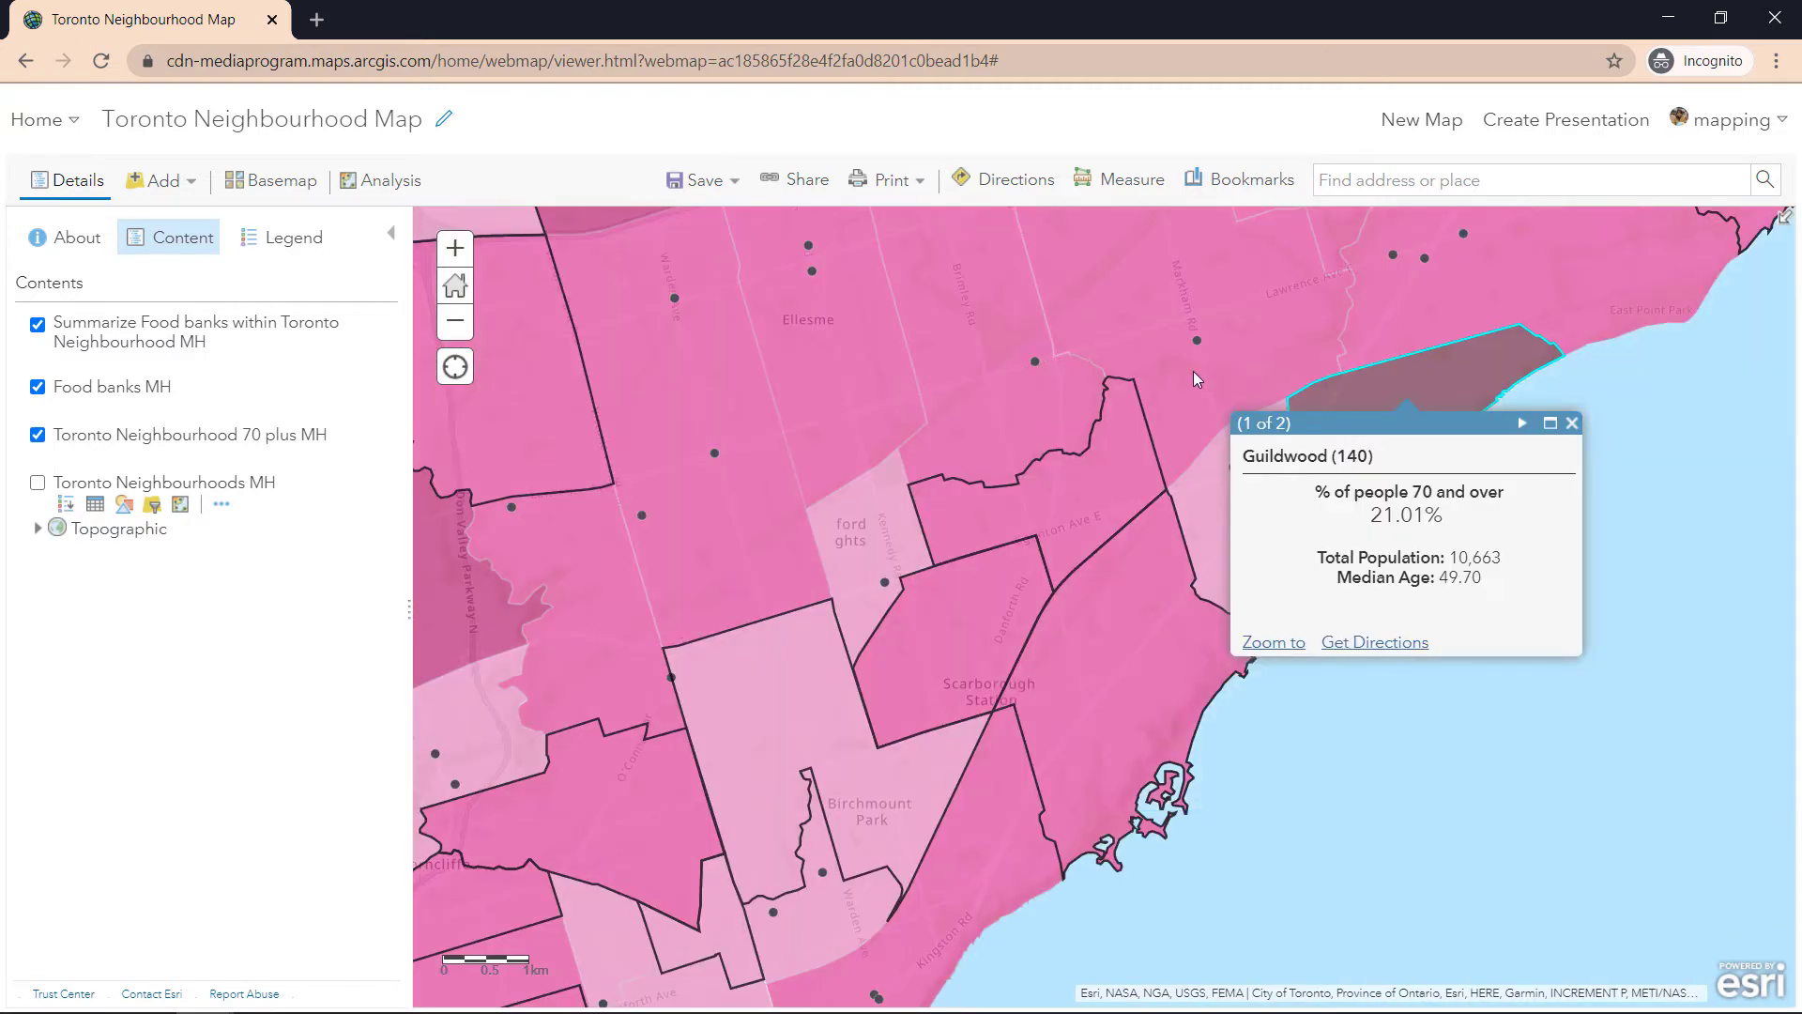
pyautogui.moveTo(1196, 379); pyautogui.dragTo(1000, 439)
pyautogui.click(1375, 485)
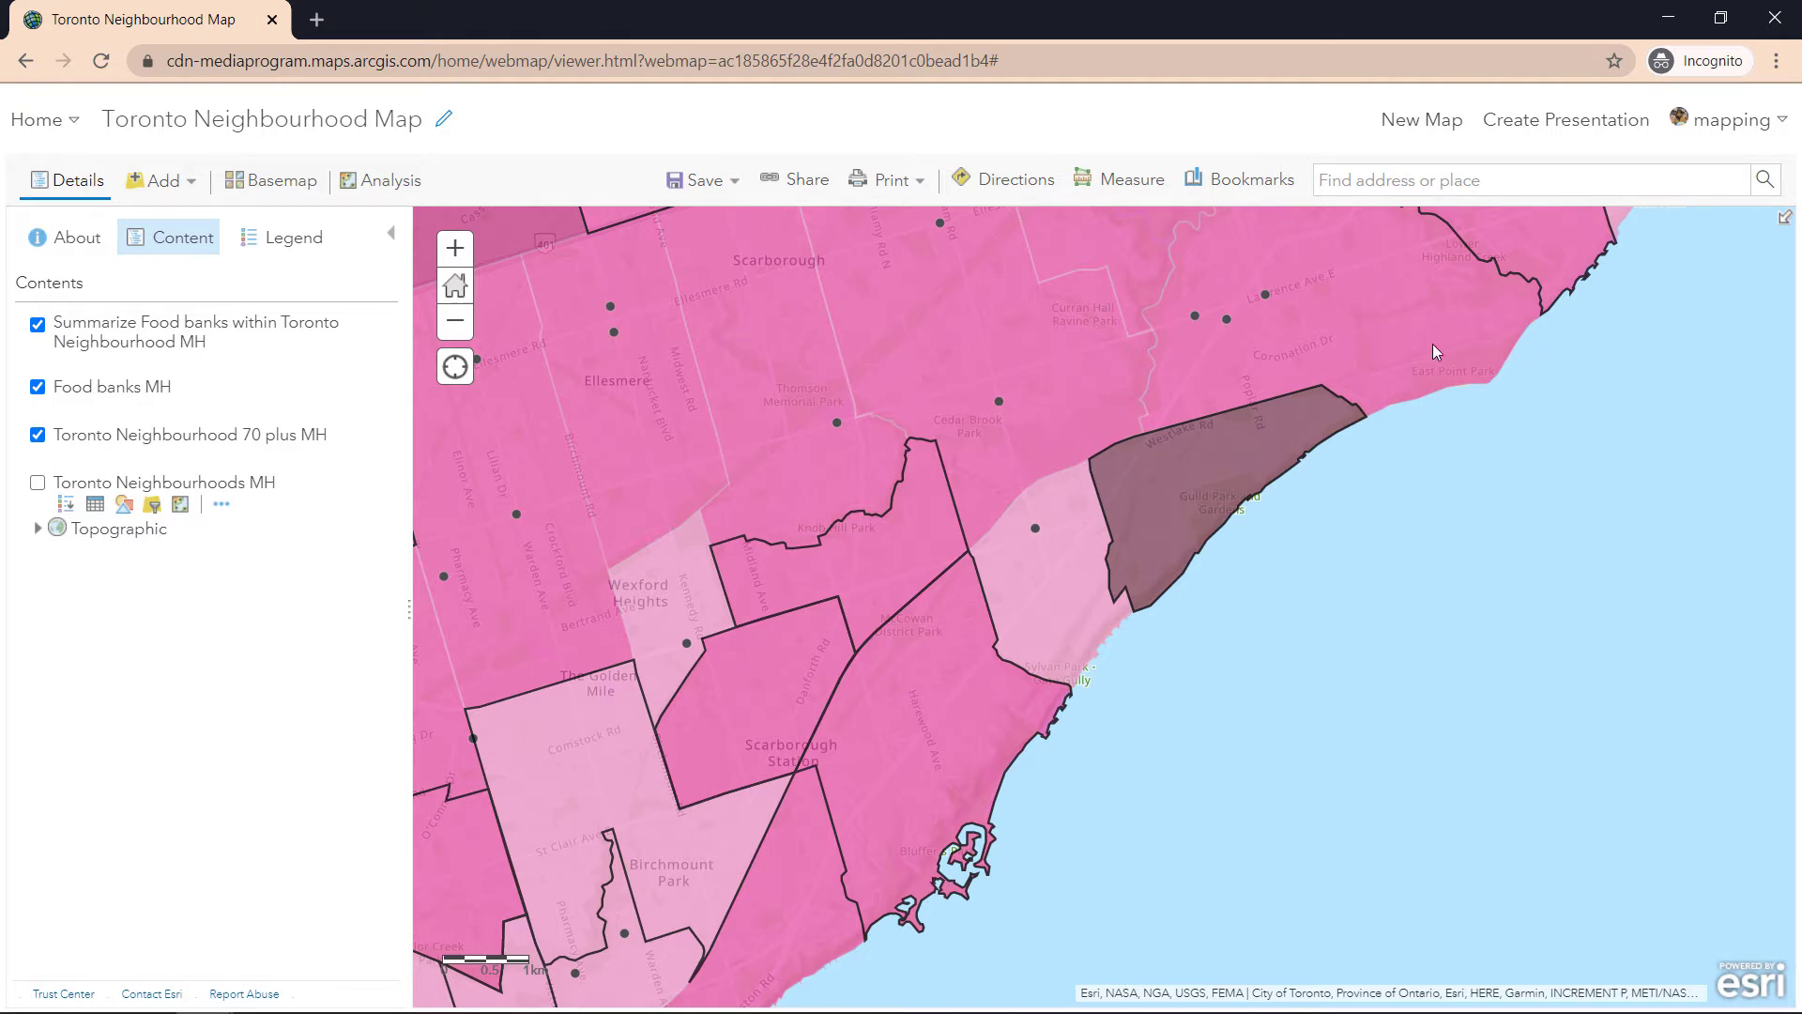
# - Inspect the pop-ups of the Woburn, Scarborough Village and West Hill neighbourhoods around Guildwood
pyautogui.moveTo(1425, 392); pyautogui.dragTo(1404, 577)
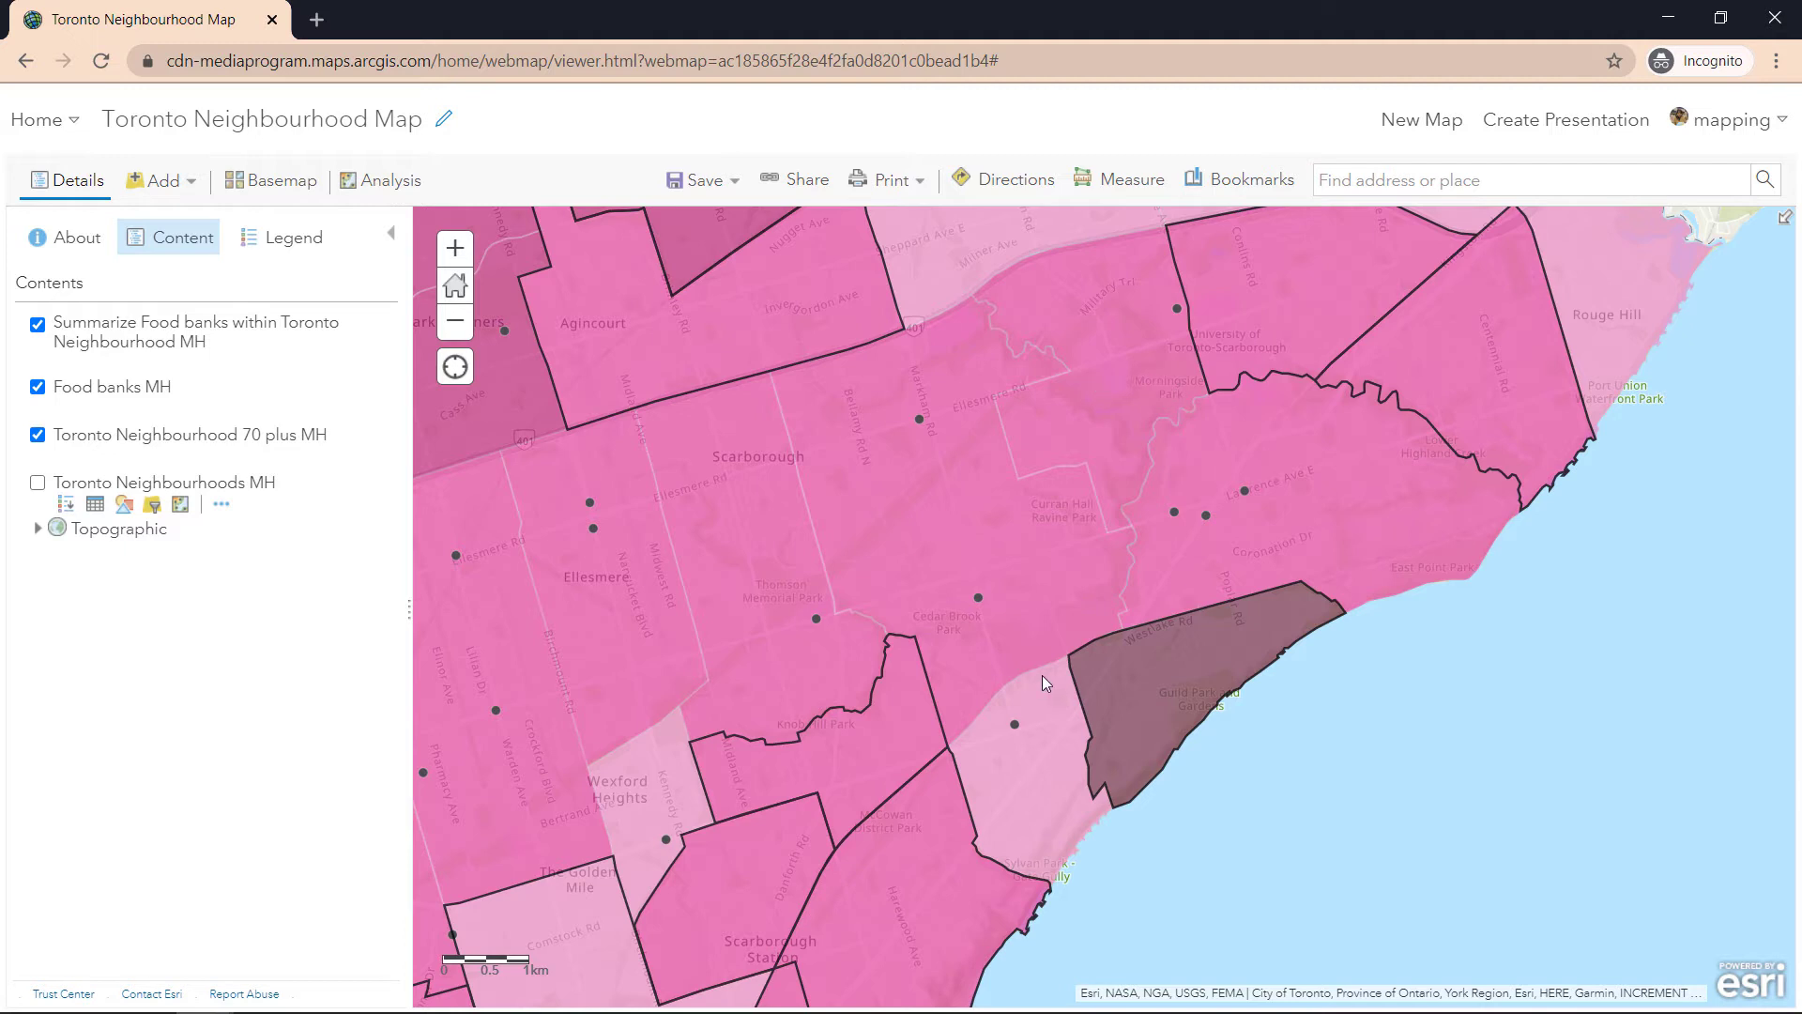
pyautogui.click(1023, 595)
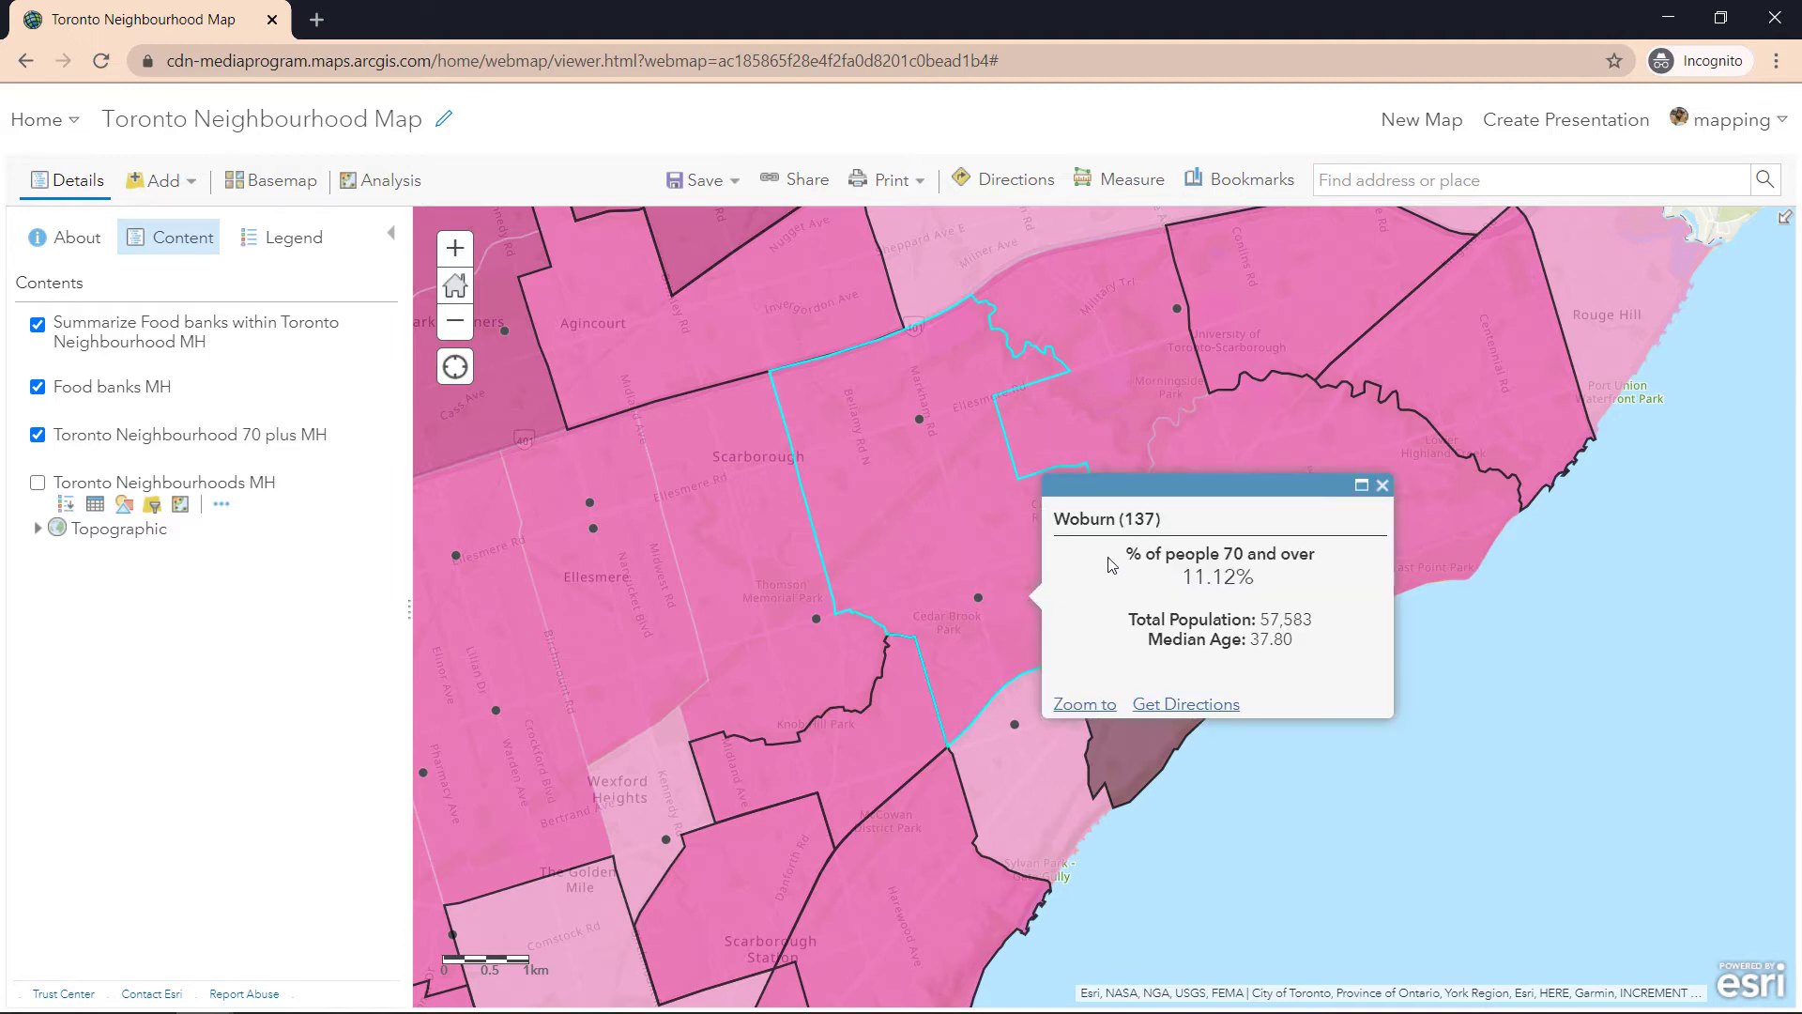
pyautogui.click(1072, 759)
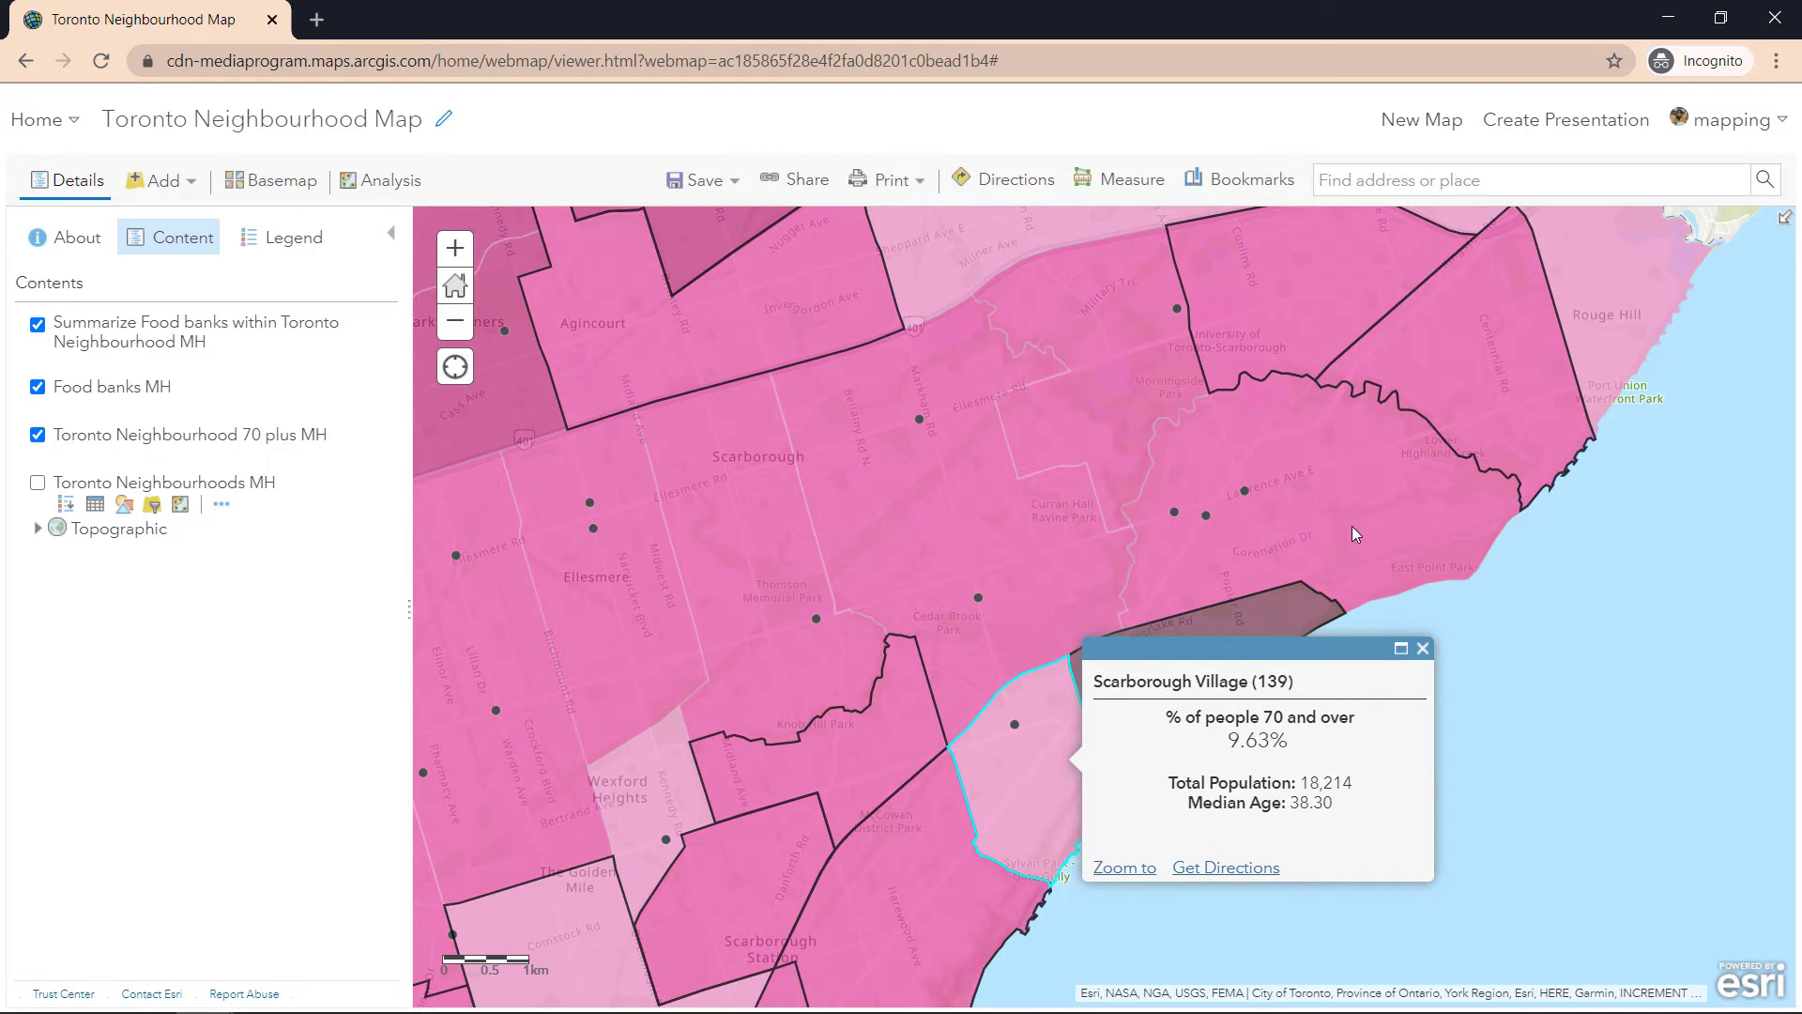
pyautogui.click(1354, 532)
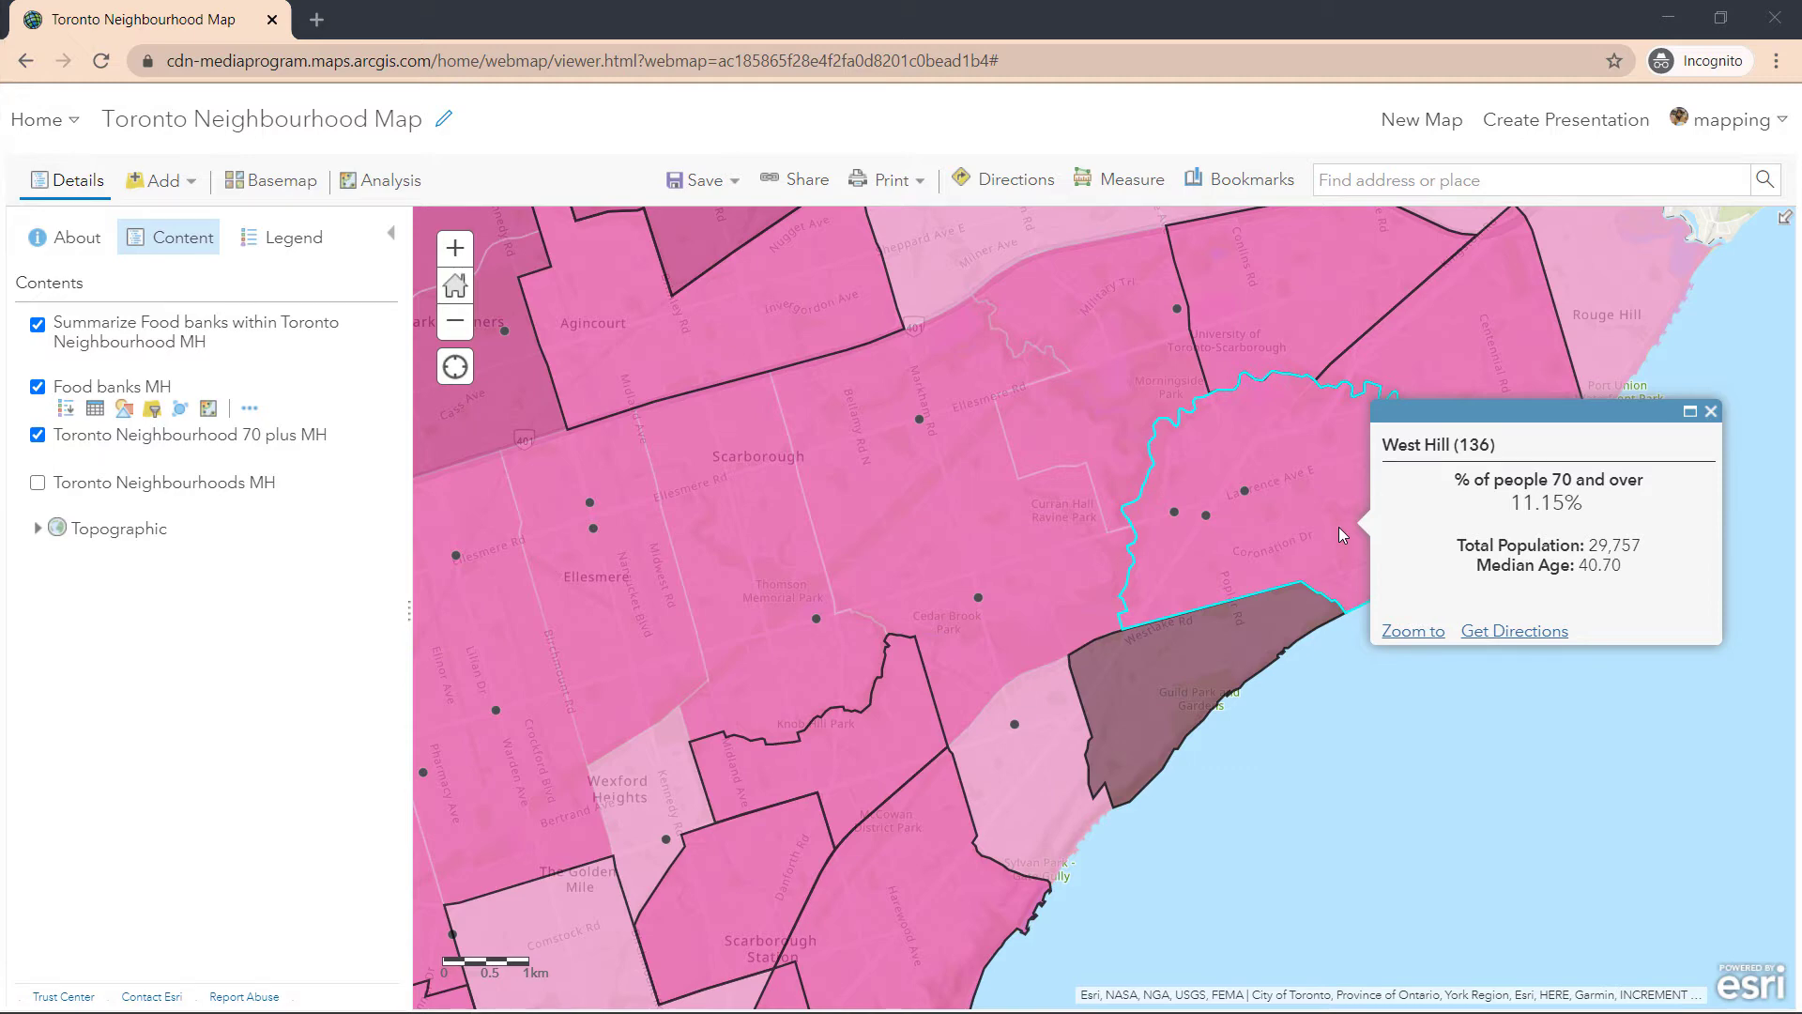
# - Consult the Create Drive-Time Areas help page and start that proximity analysis for the Food banks MH layer
pyautogui.hotkey('alt', 'Tab')
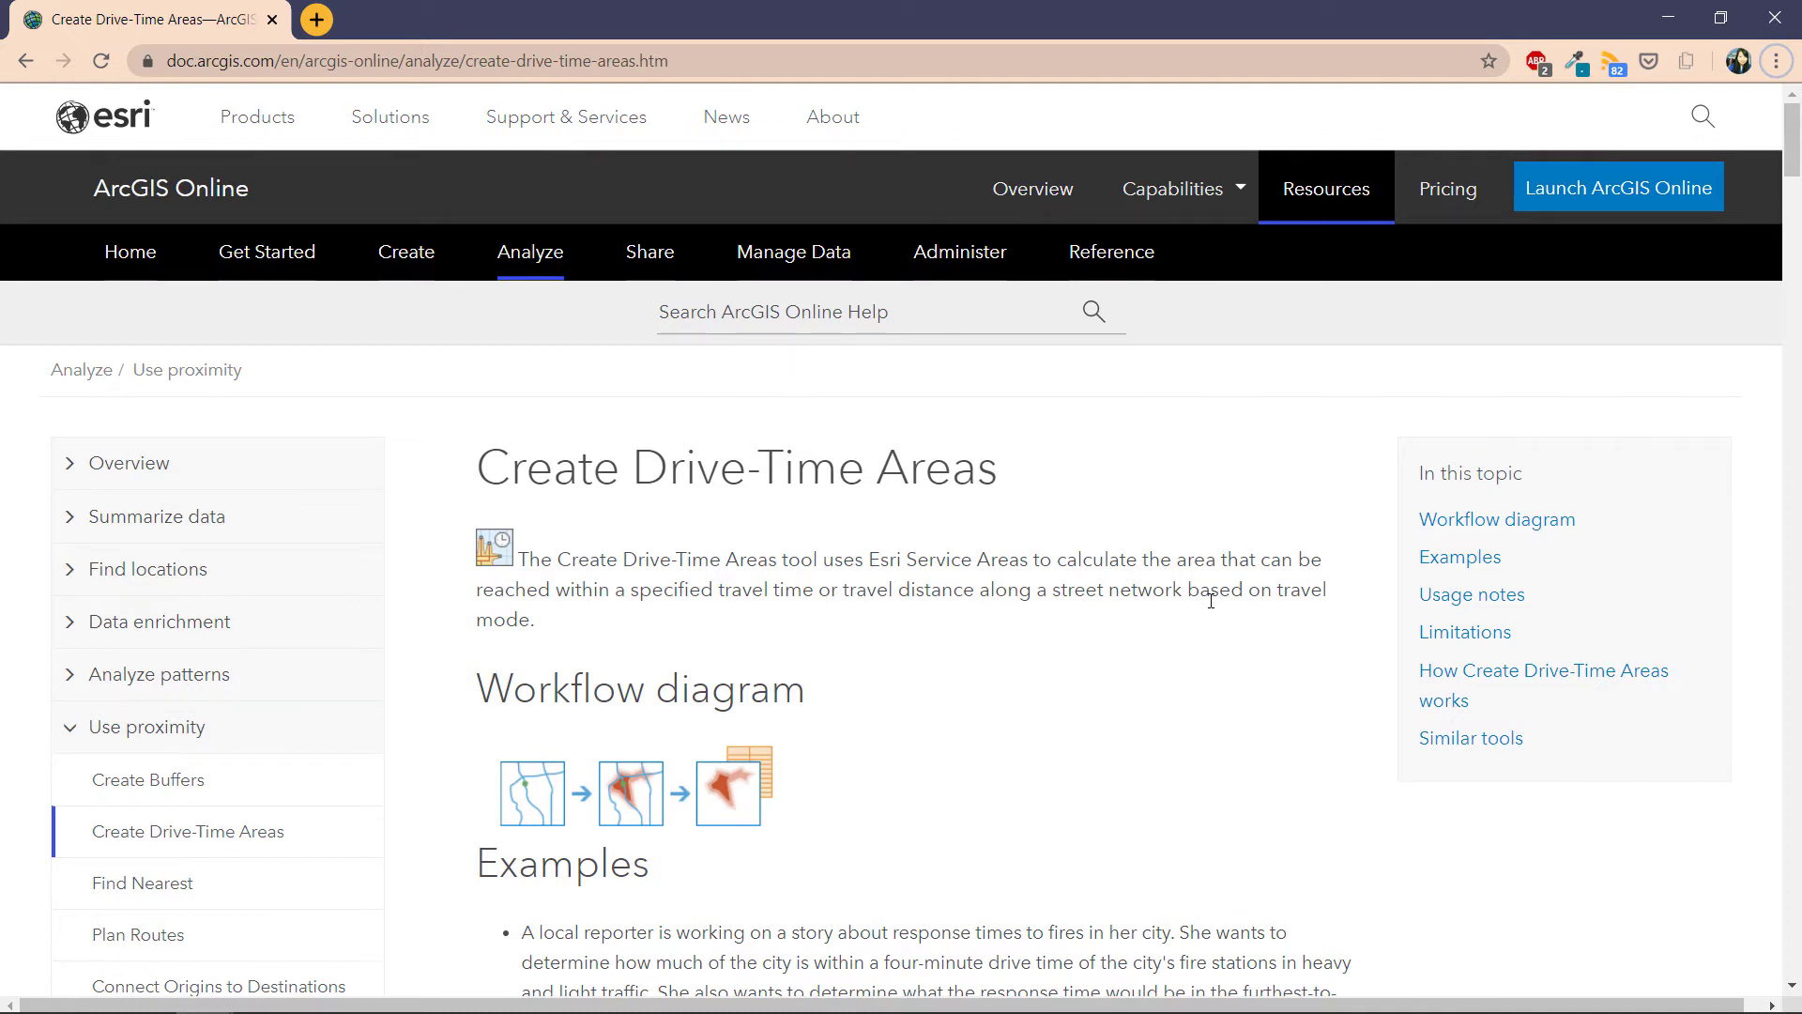
pyautogui.hotkey('alt', 'Tab')
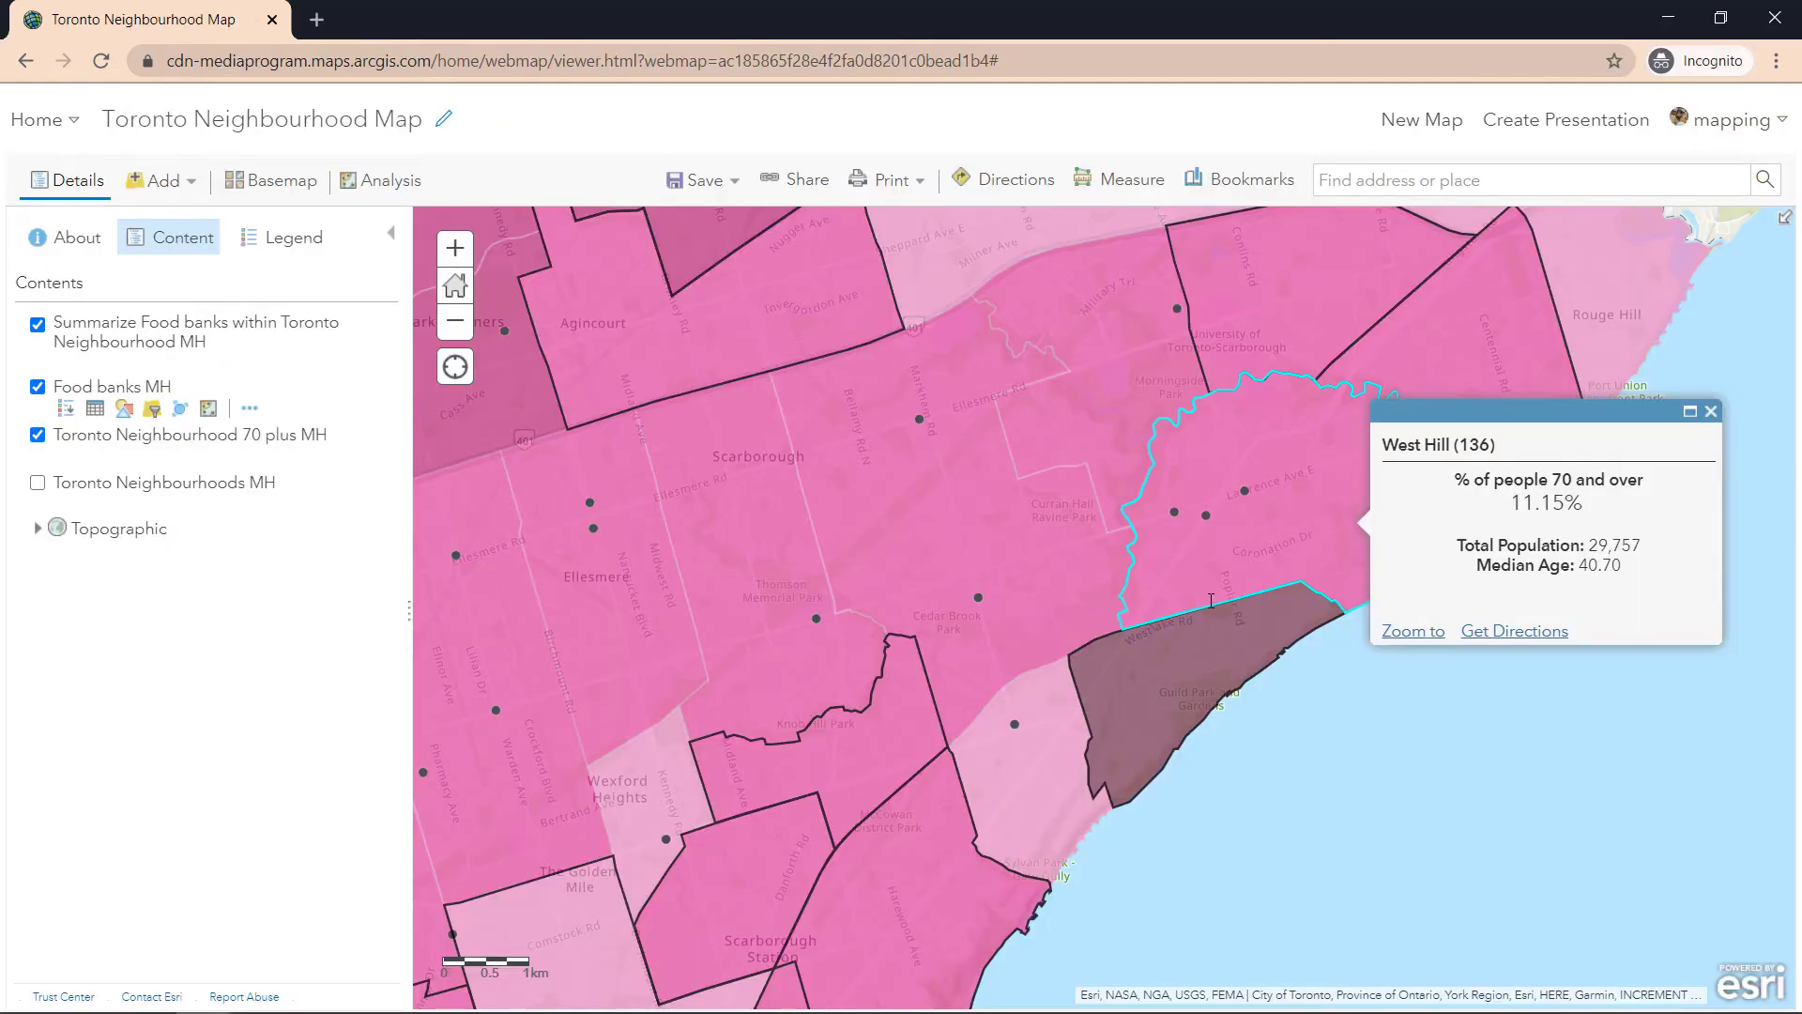
pyautogui.click(388, 184)
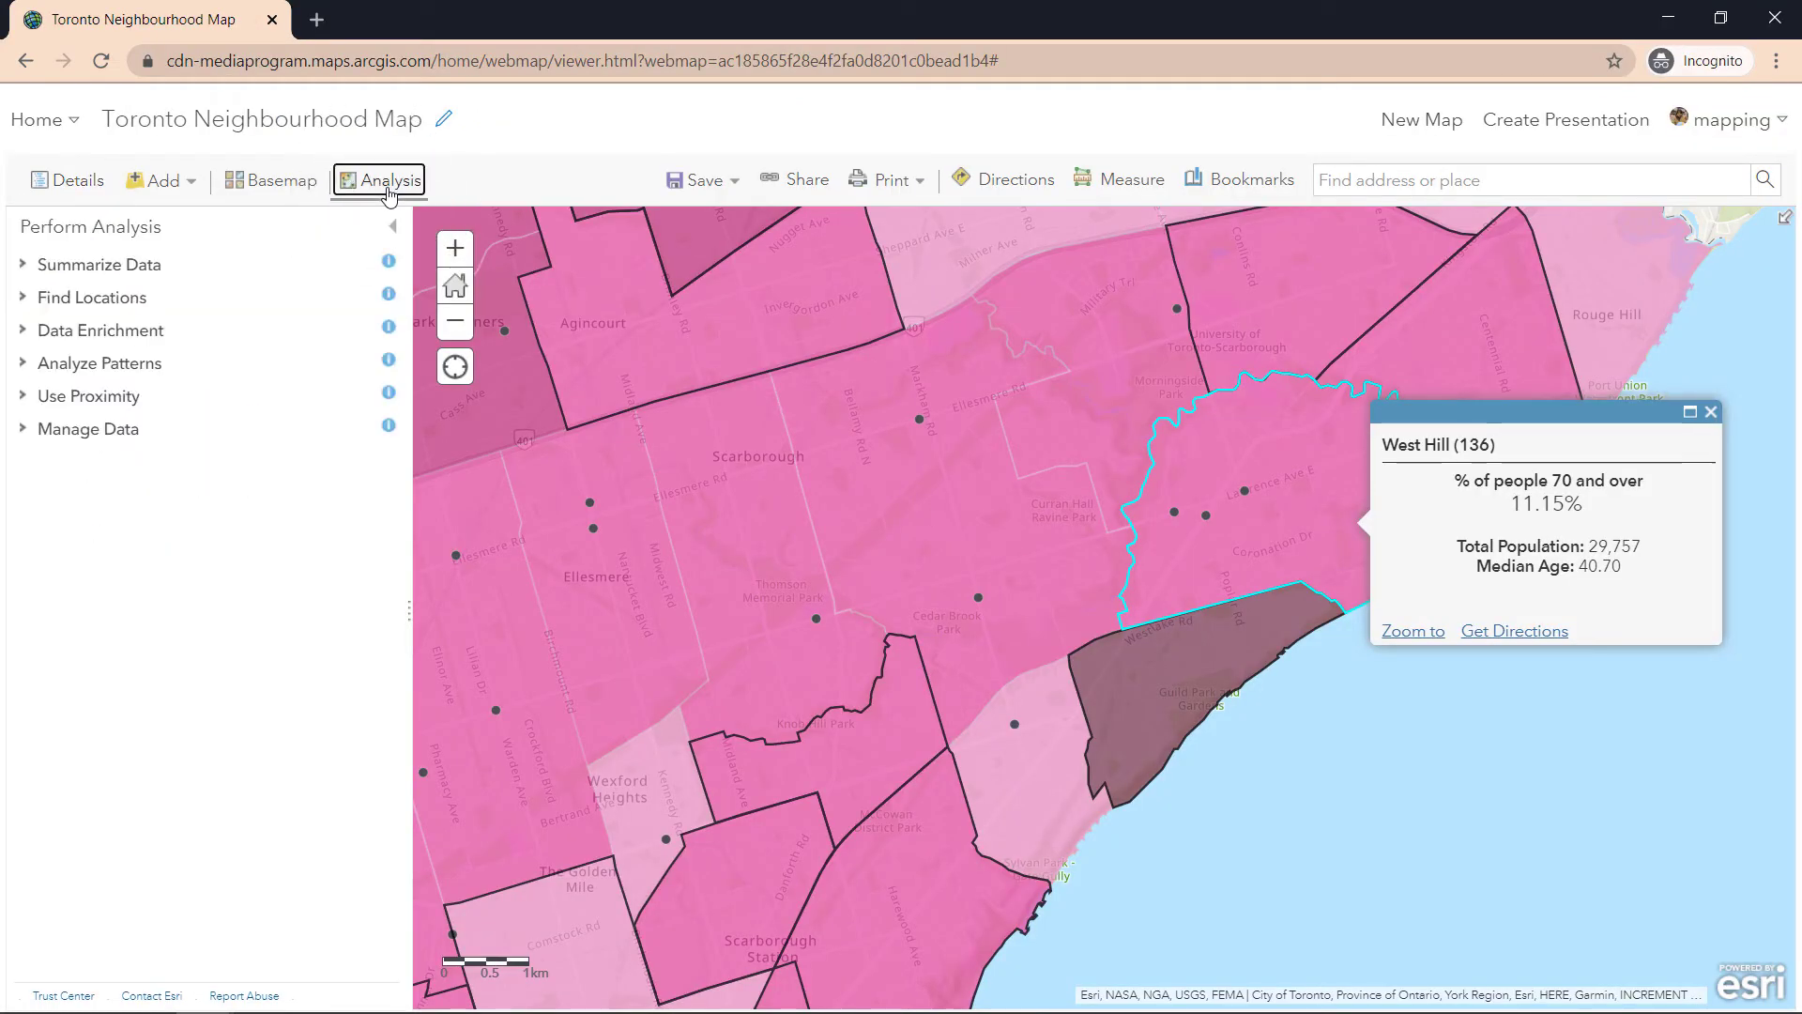
pyautogui.click(141, 402)
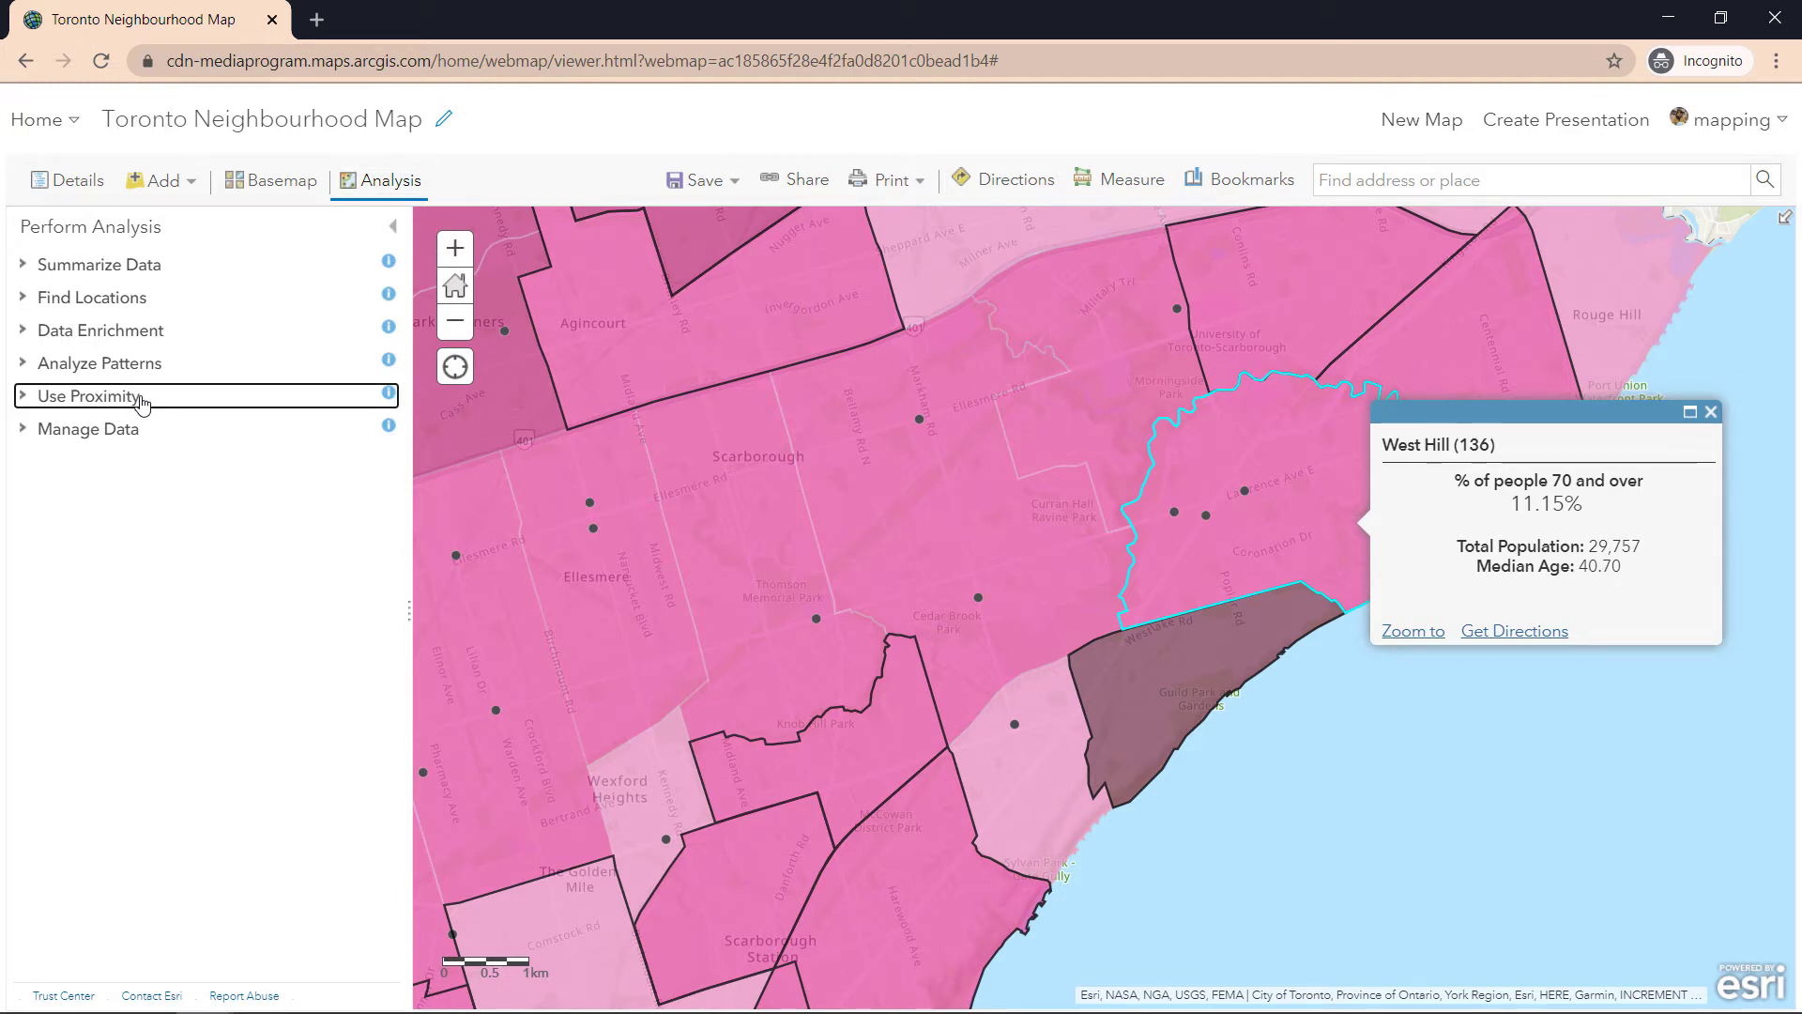
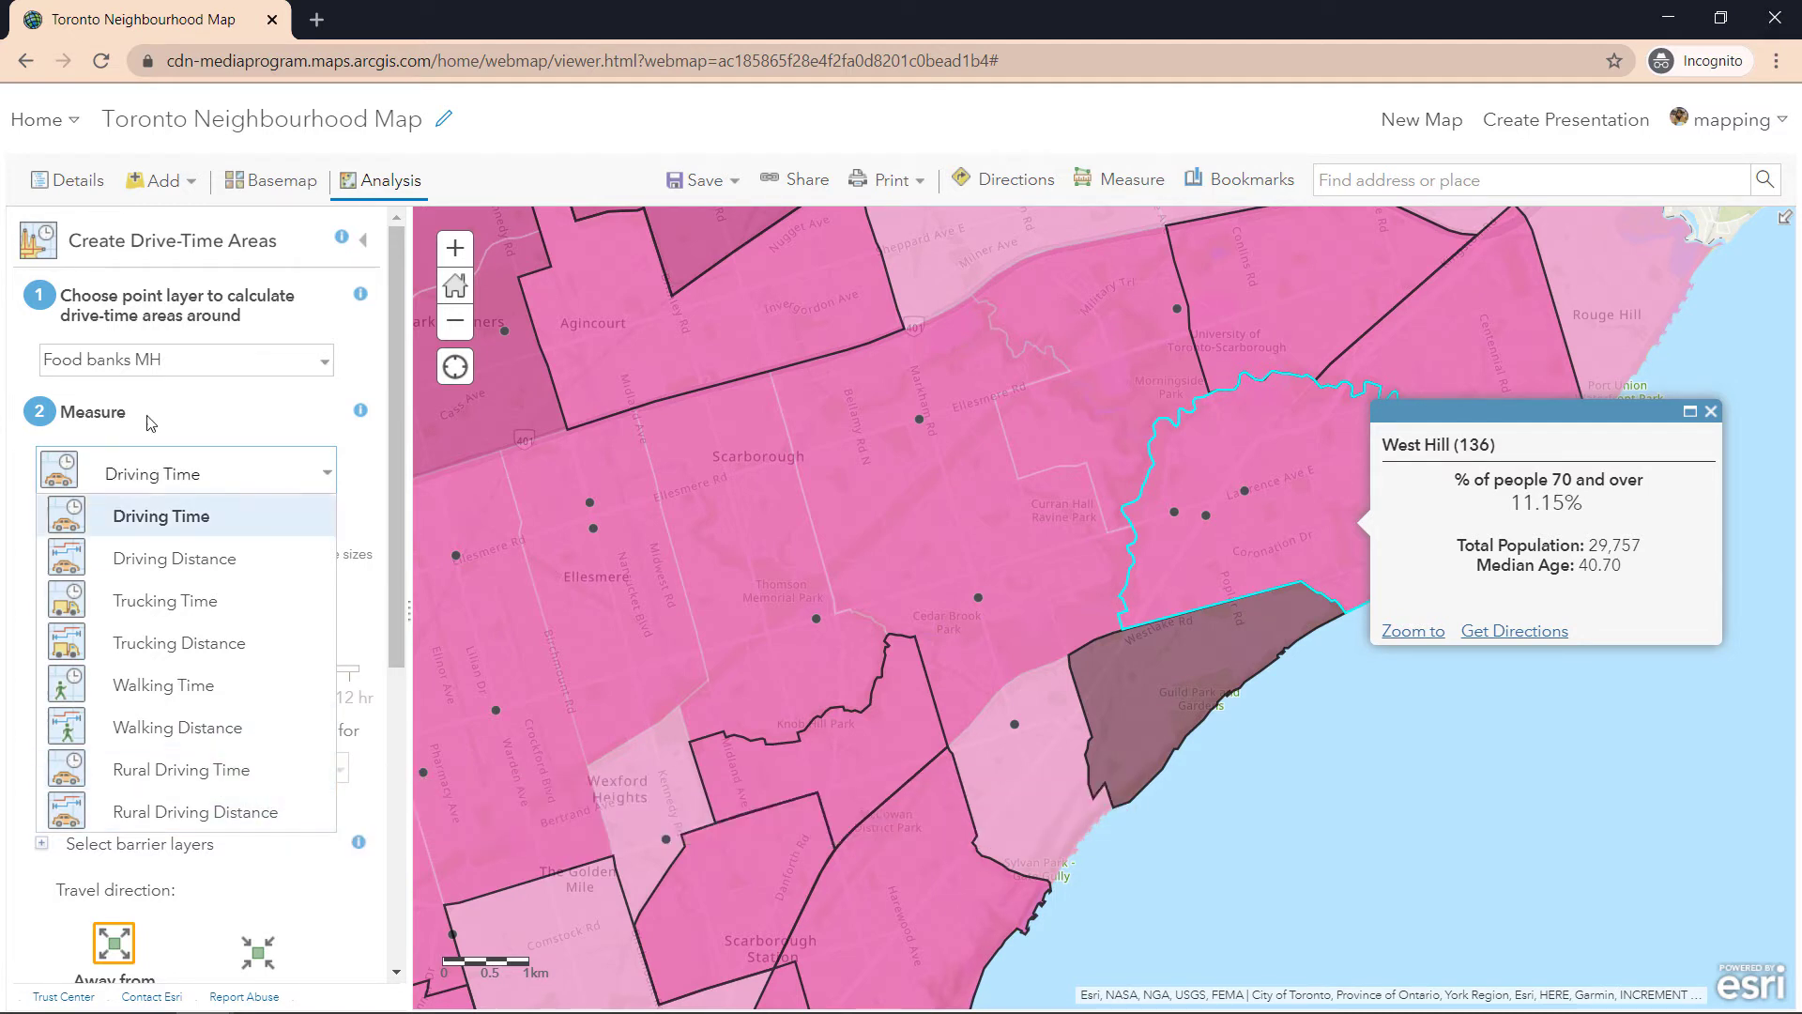
# - Measure by Driving Time with areas of 5 and 10 minutes, and enable live traffic
pyautogui.click(193, 424)
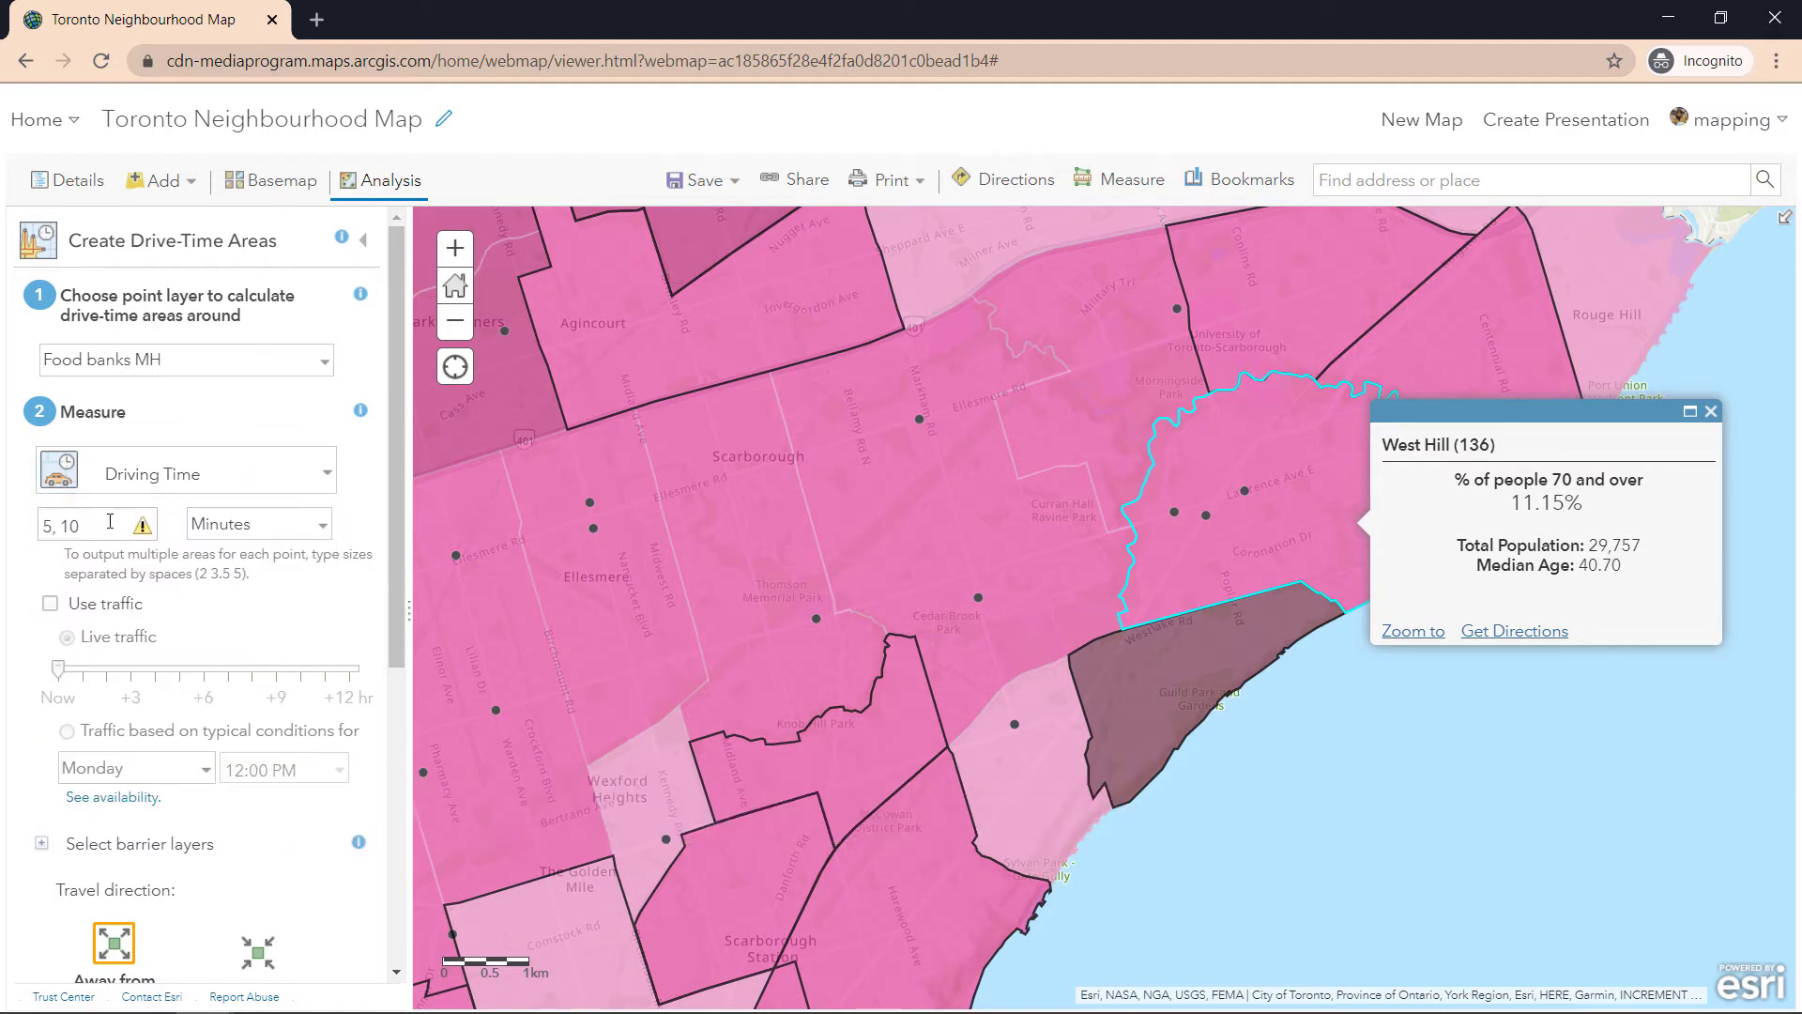
pyautogui.click(71, 528)
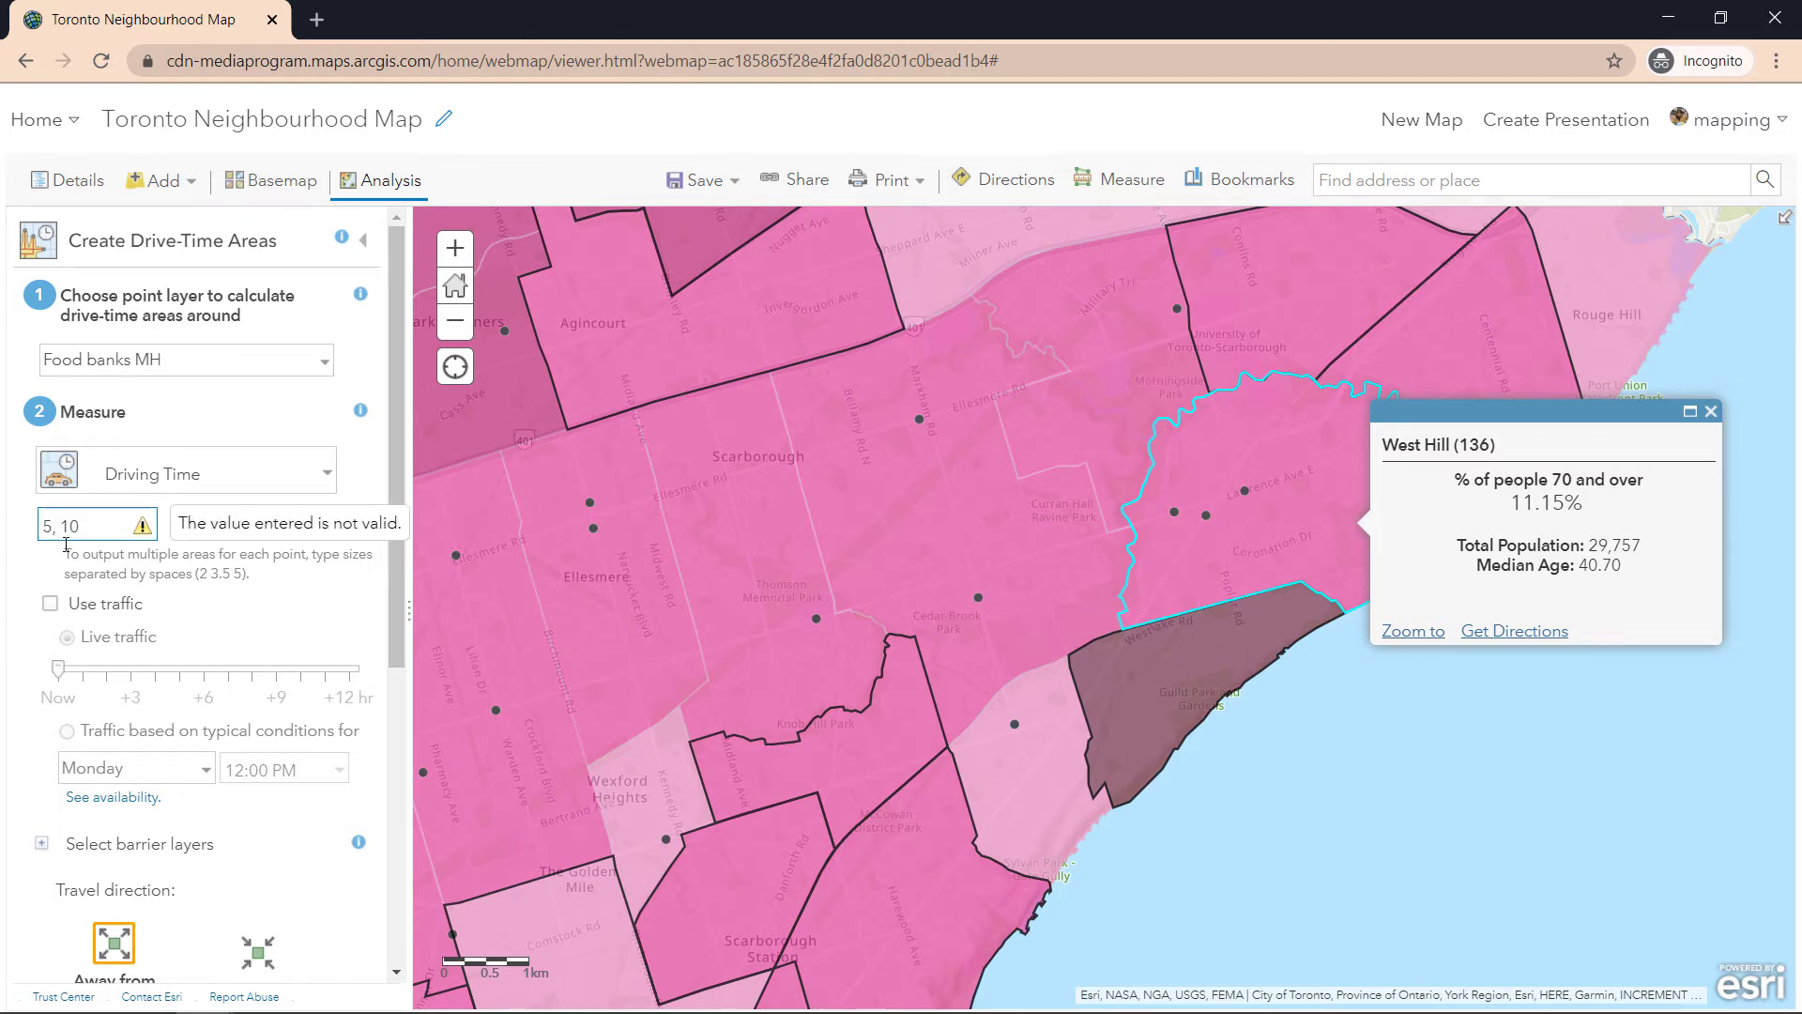
pyautogui.press('BackSpace')
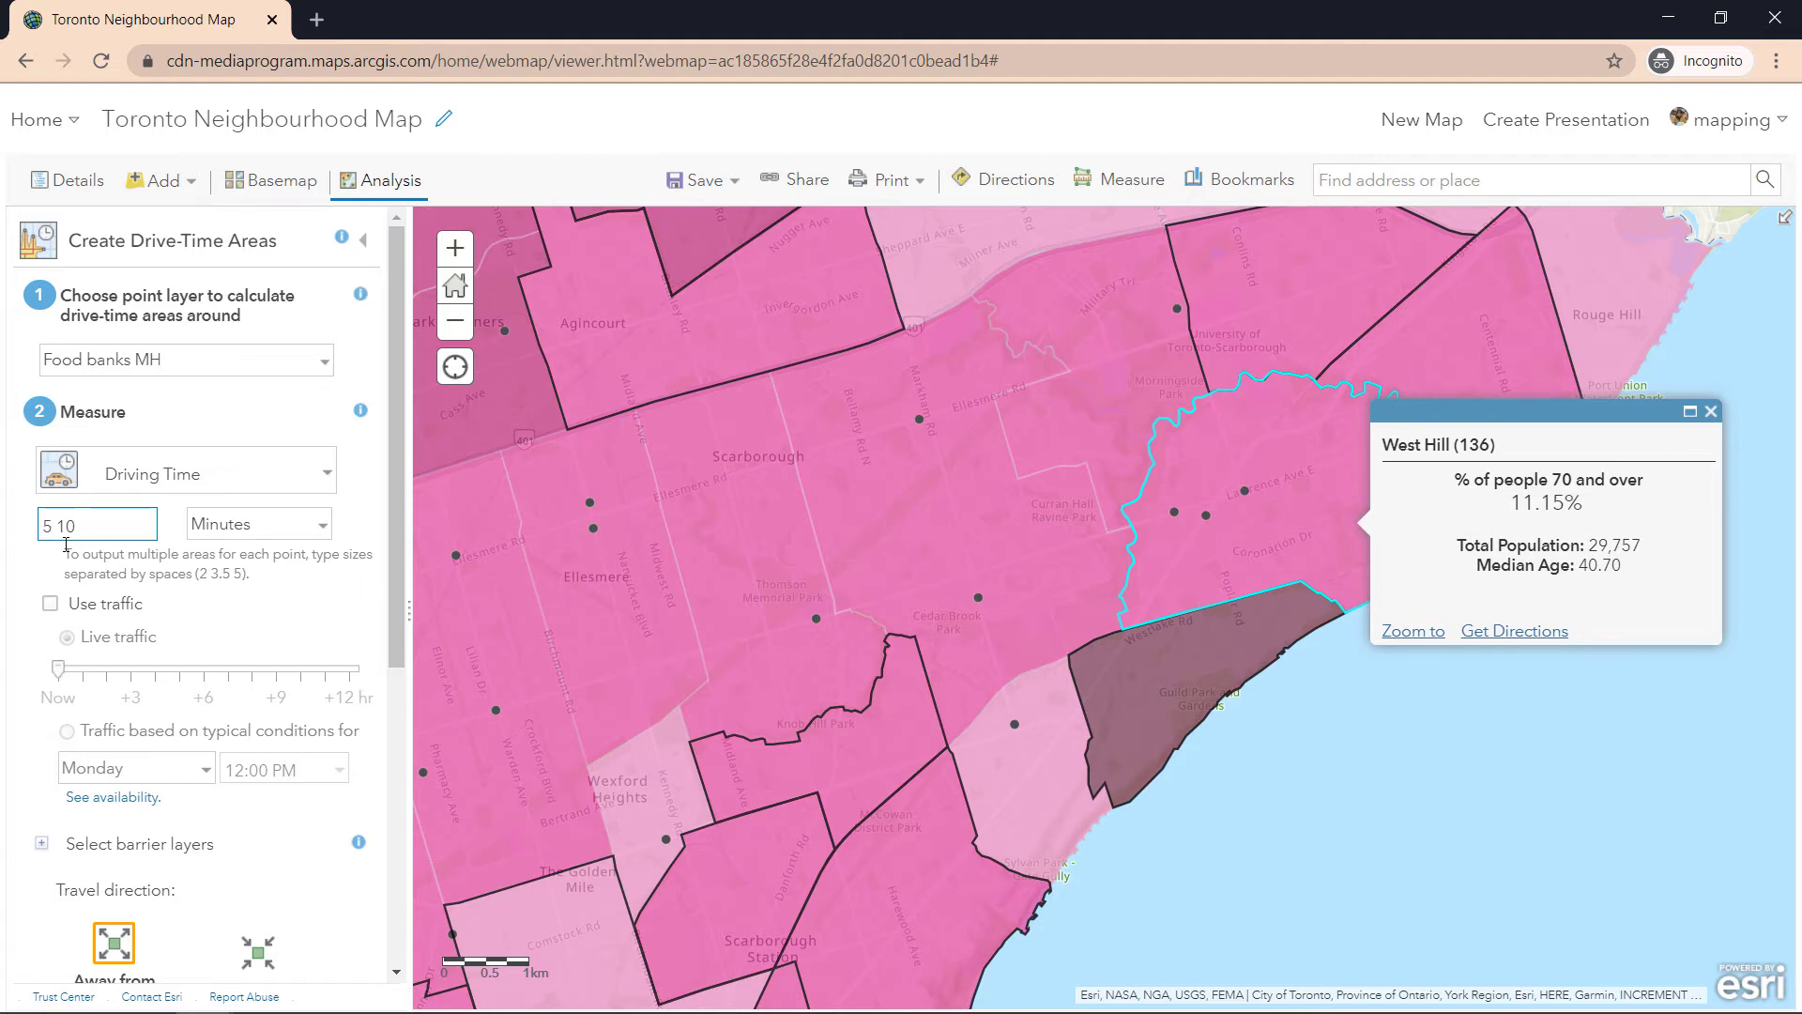
pyautogui.click(54, 607)
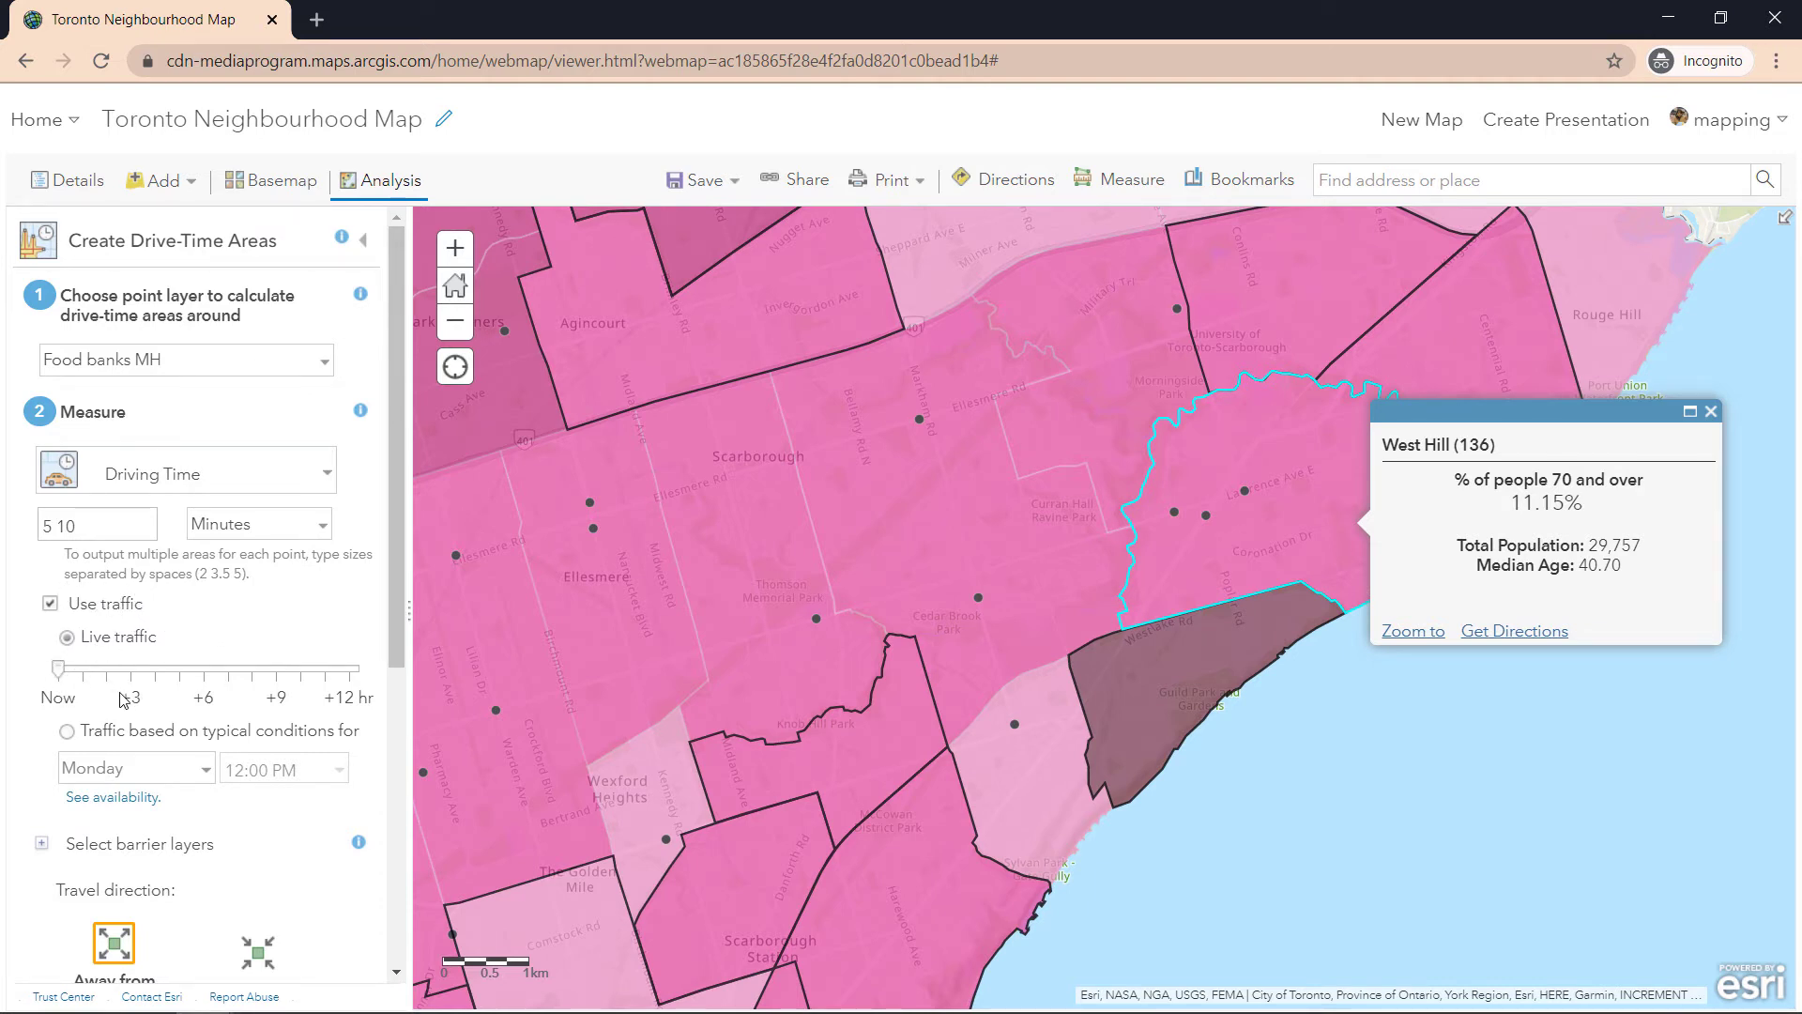
# - Keep the Away from Facility, Overlap and result name settings, frame the map around Guildwood, and run the analysis on the current extent
pyautogui.scroll(-4, 122, 699)
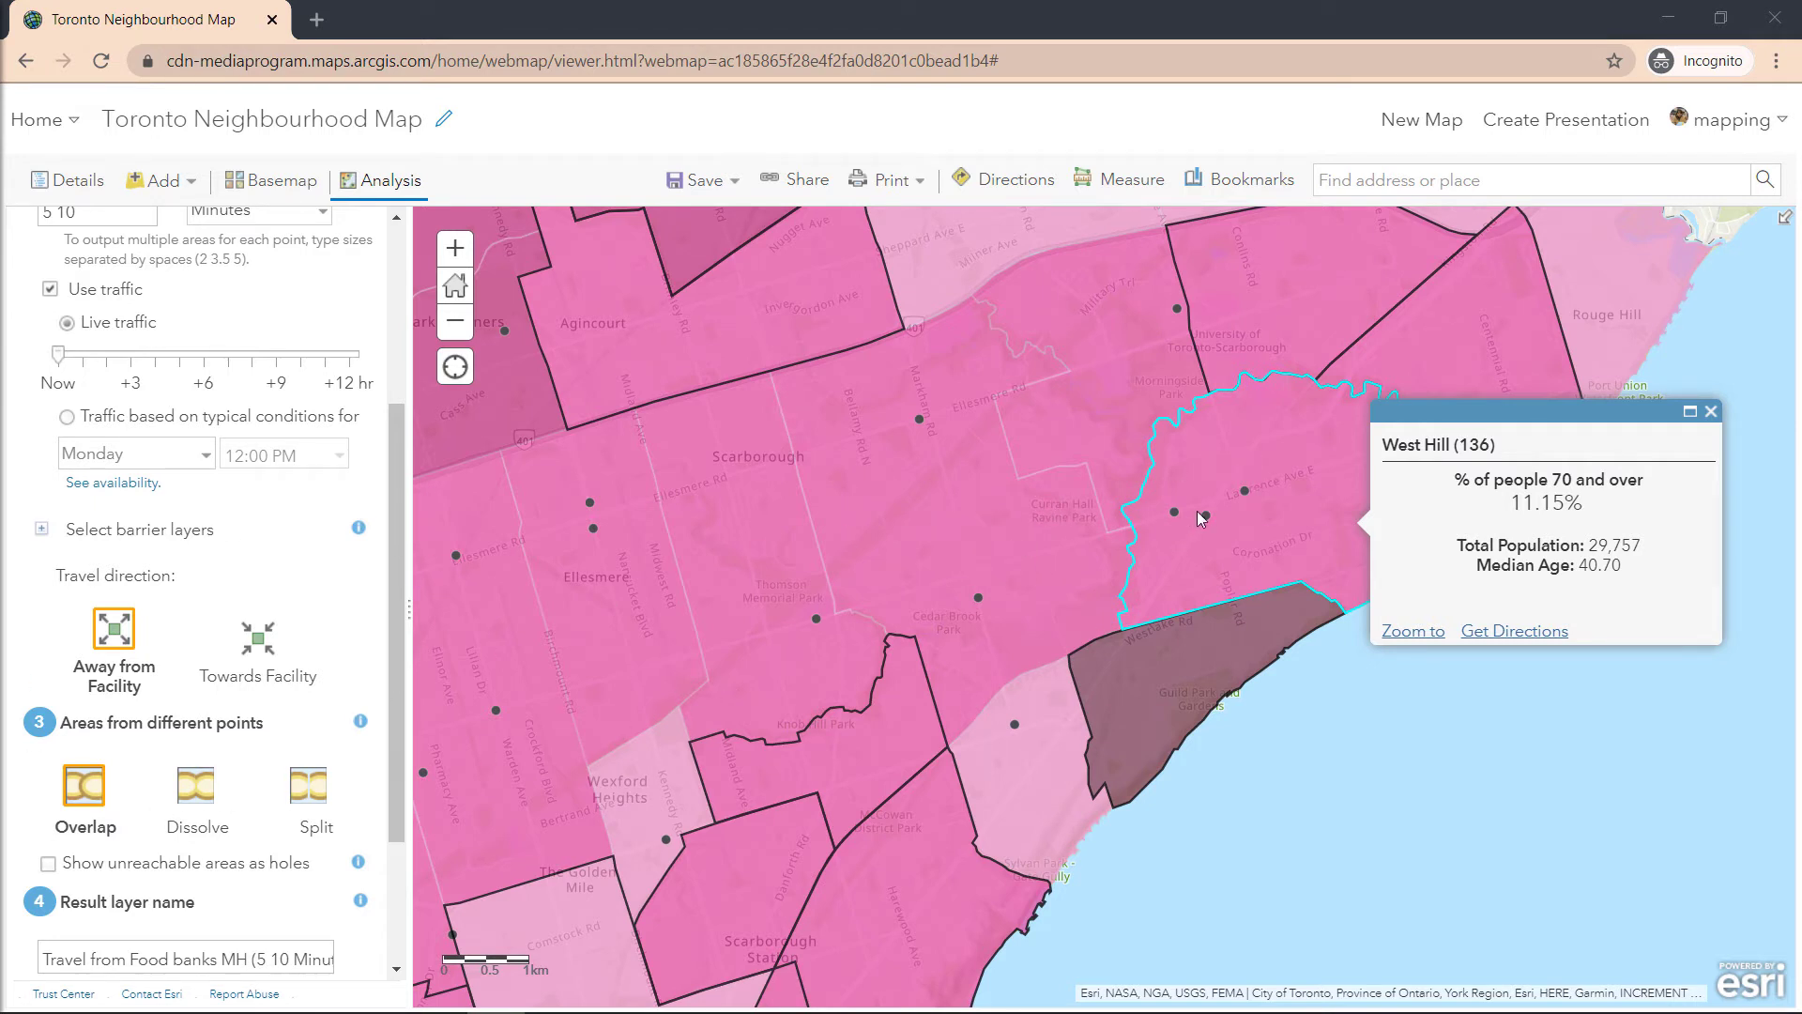
pyautogui.scroll(-2, 226, 849)
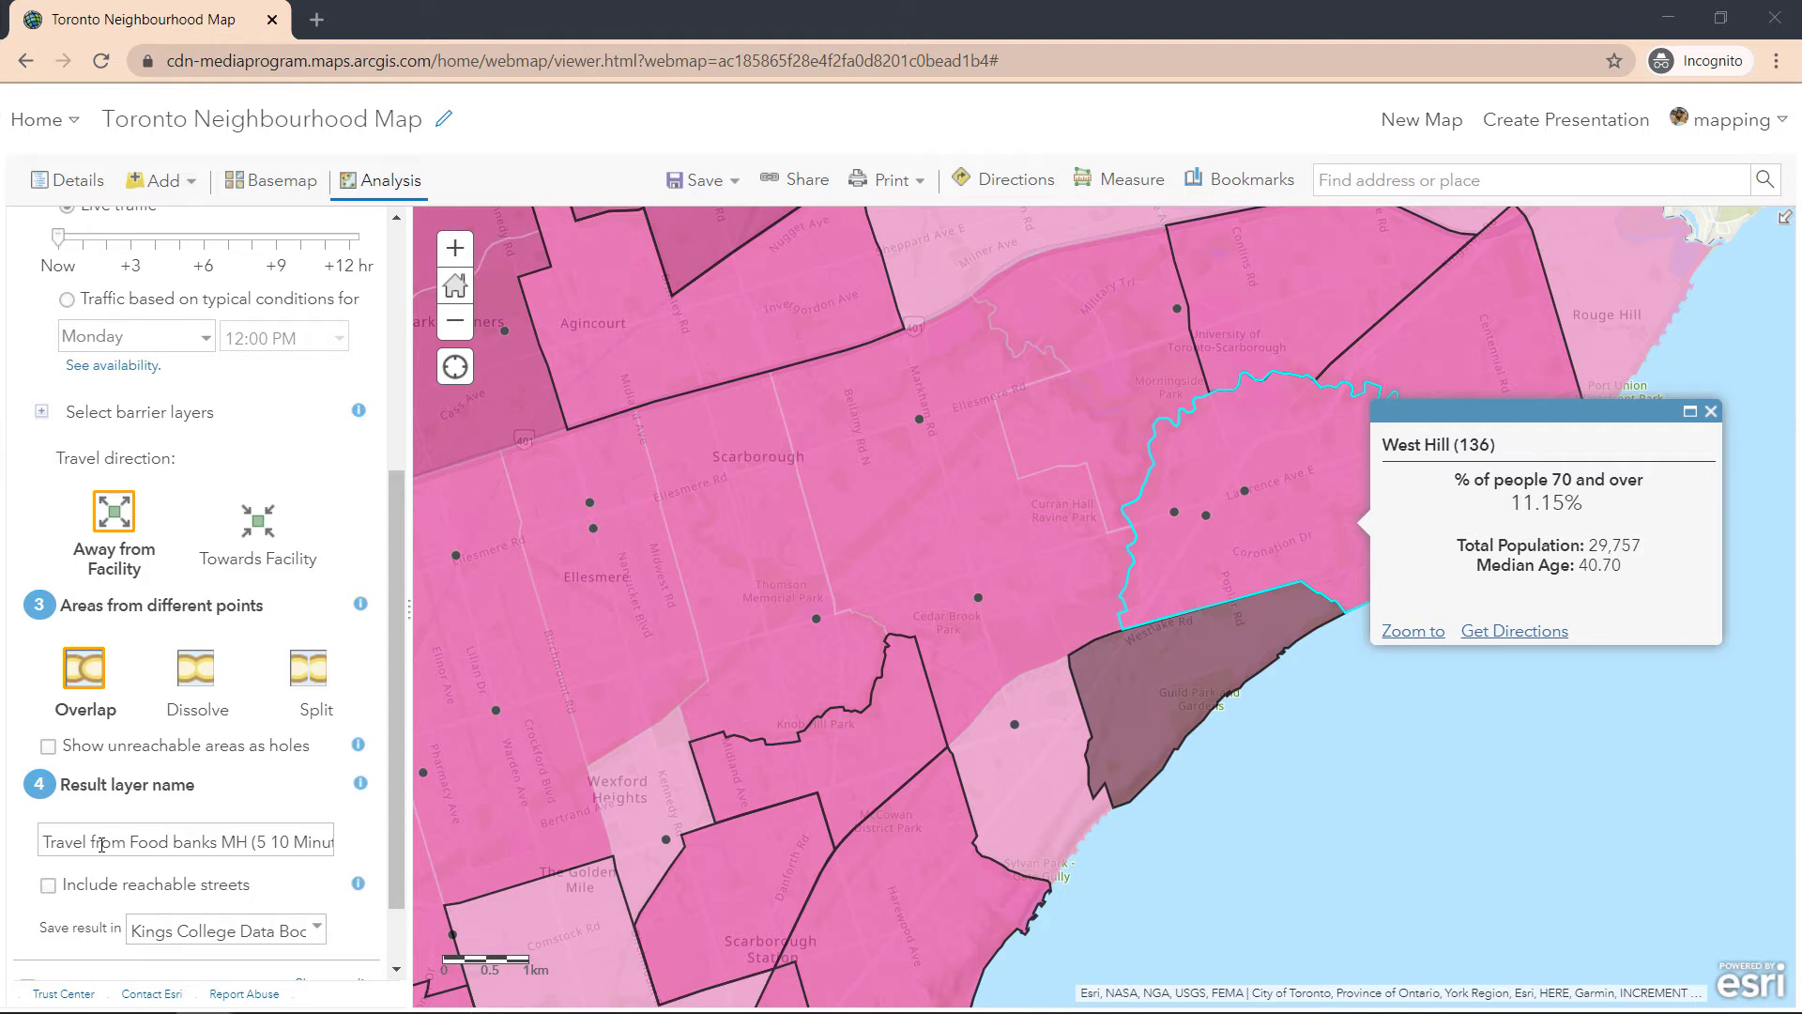
pyautogui.click(117, 847)
pyautogui.scroll(-1, 111, 840)
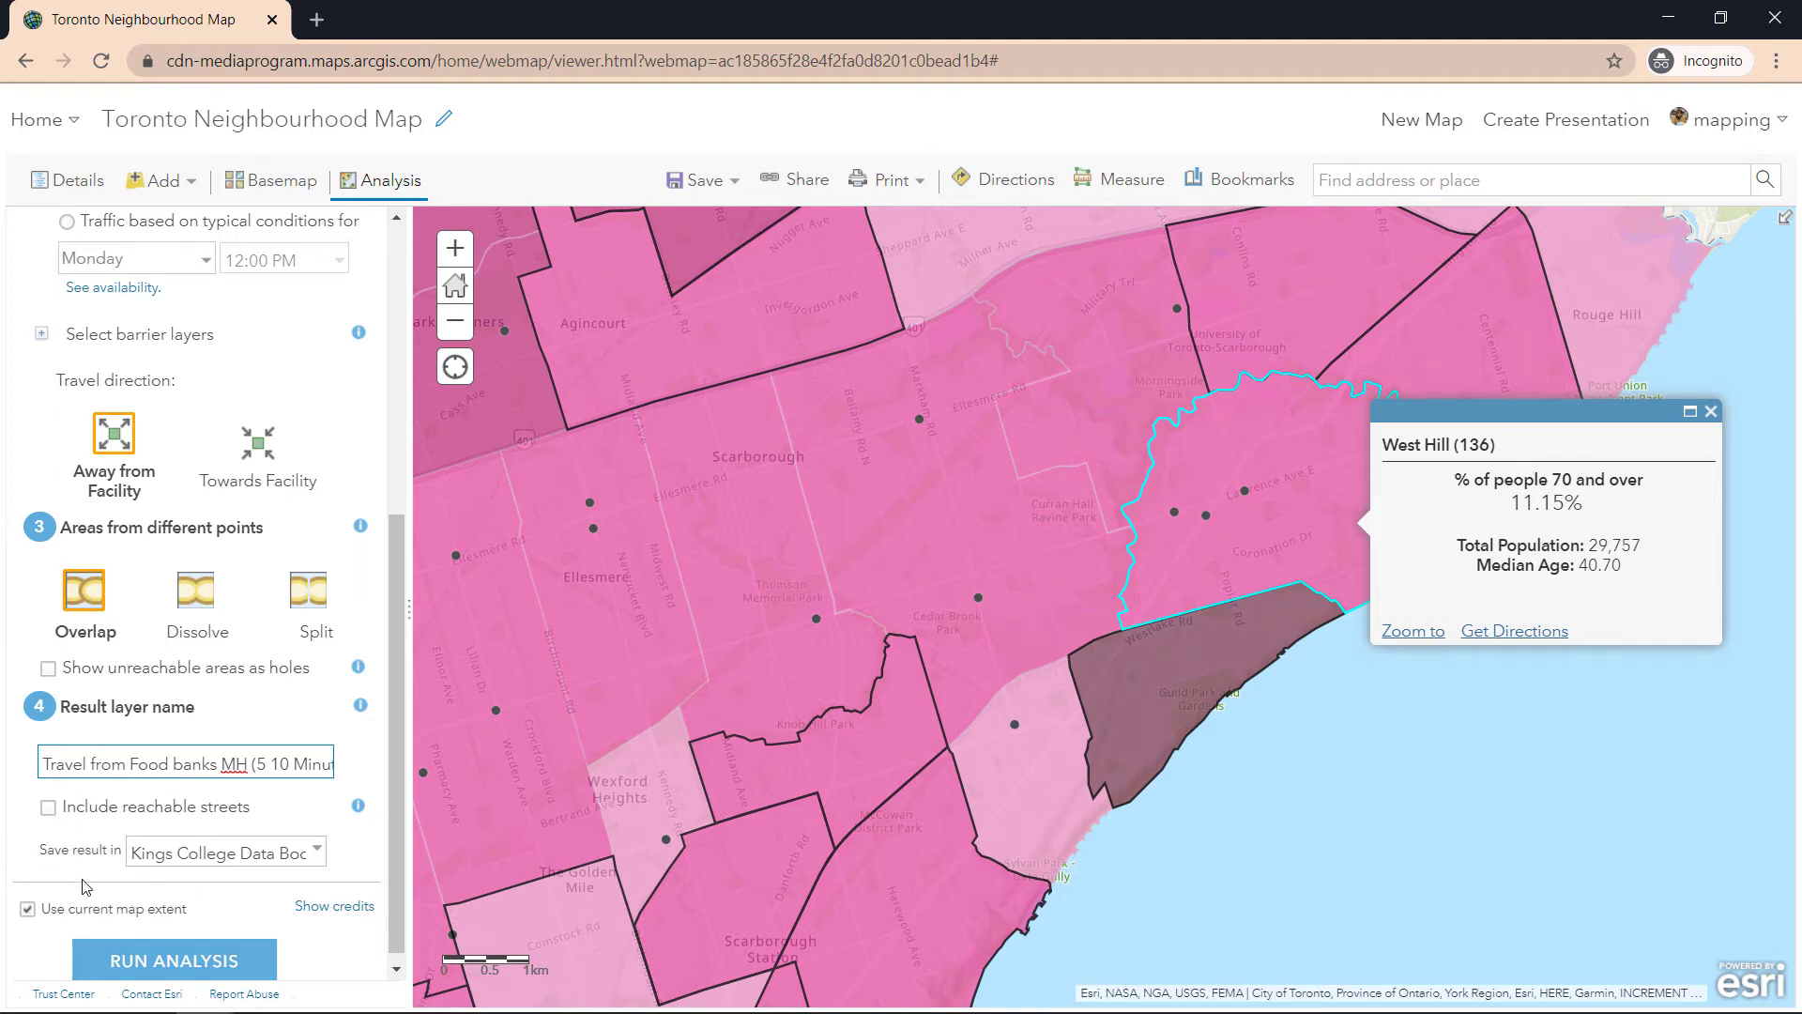
pyautogui.click(1710, 412)
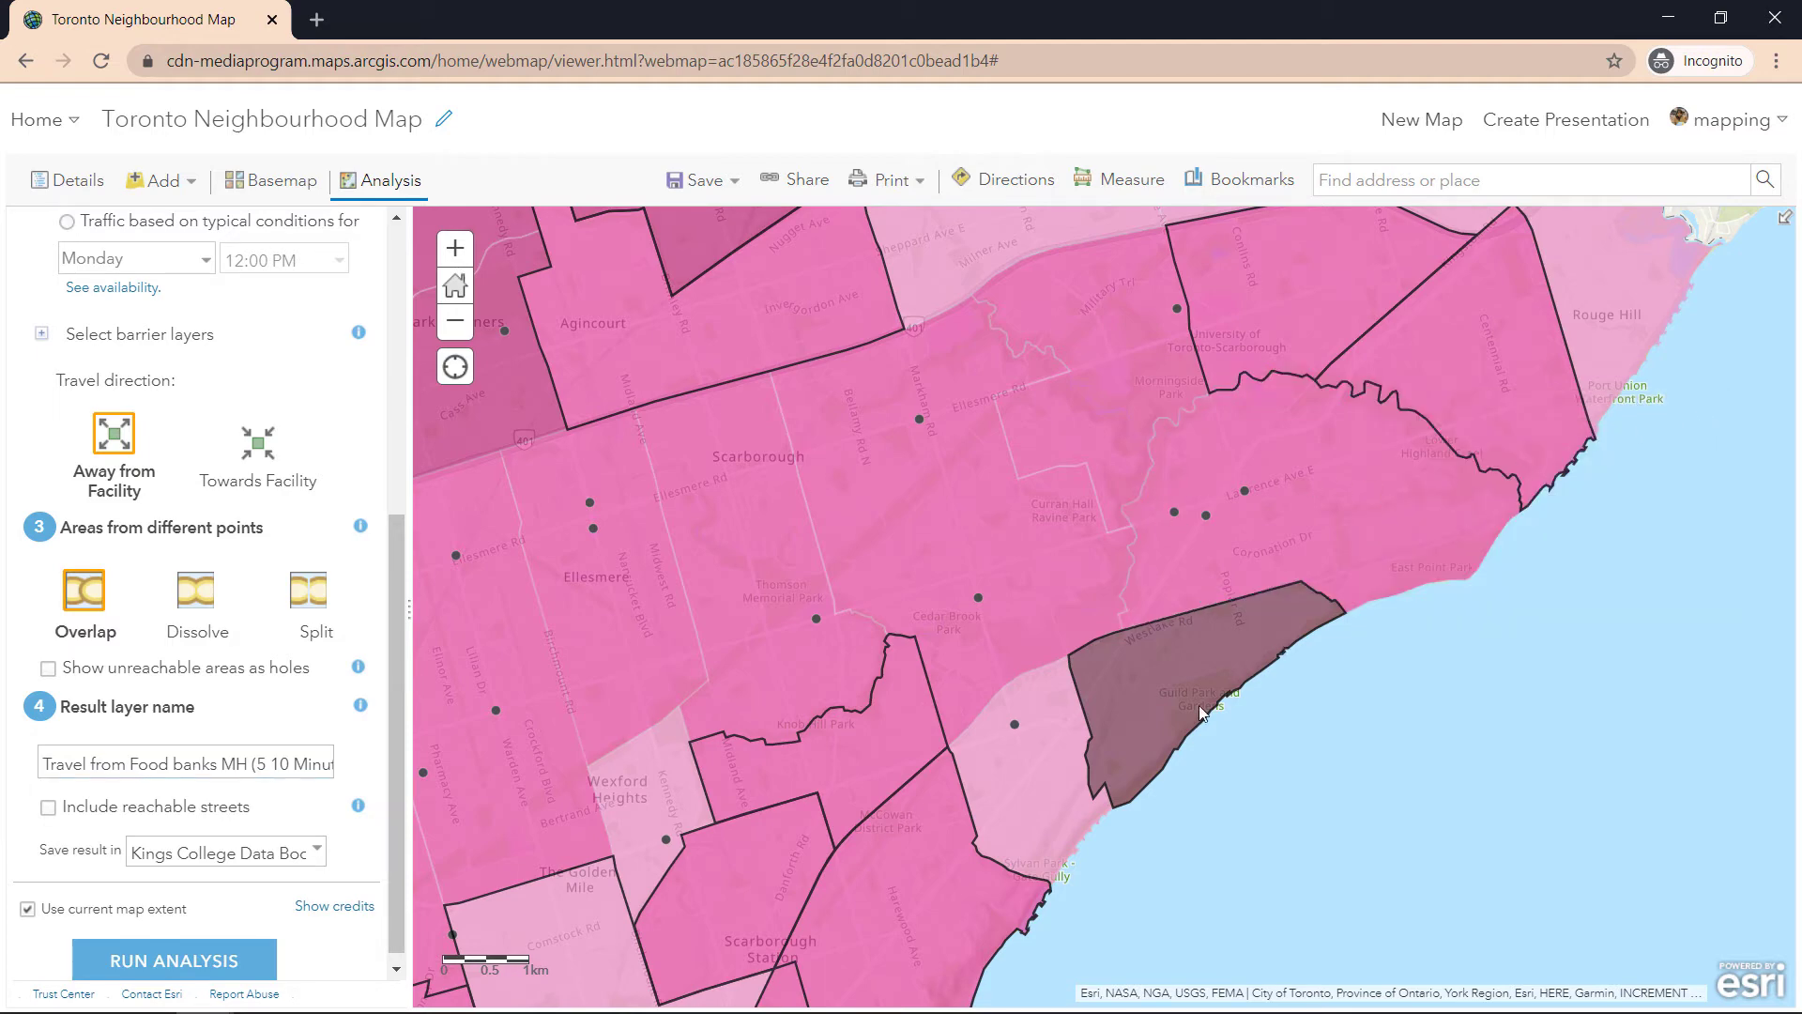
pyautogui.moveTo(1145, 557); pyautogui.dragTo(993, 485)
pyautogui.scroll(1, 1016, 477)
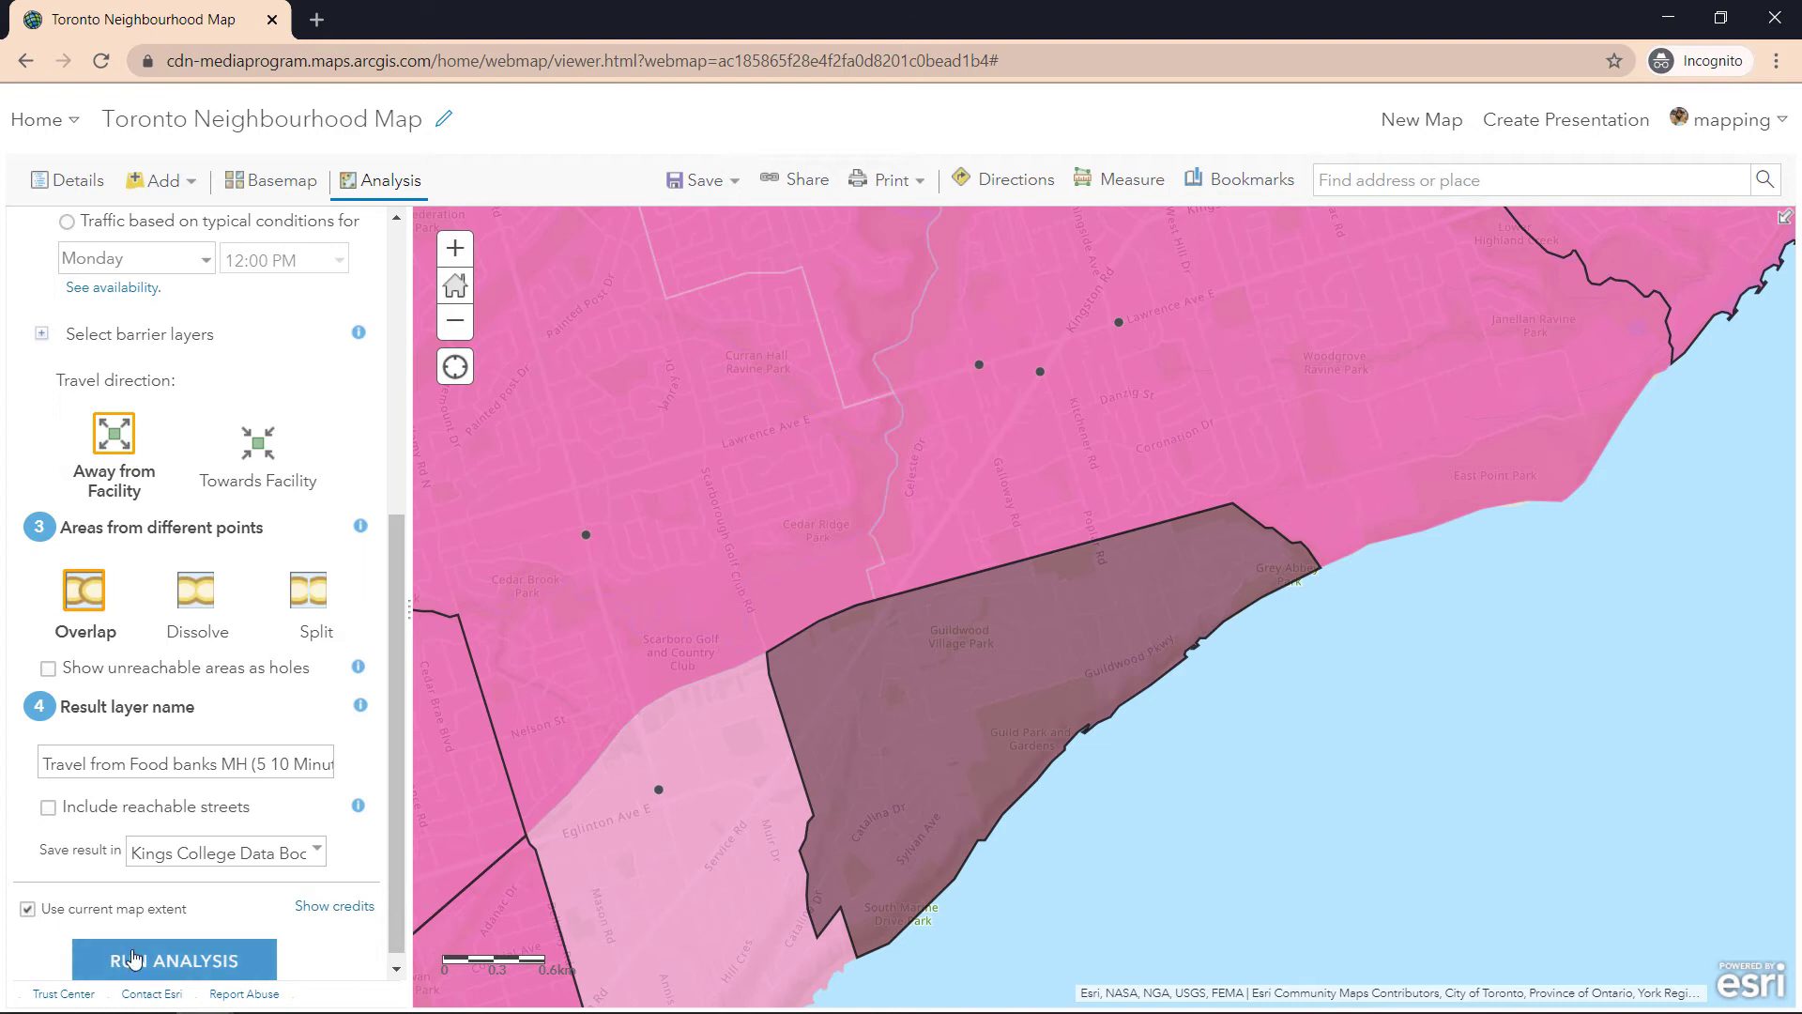
pyautogui.click(191, 959)
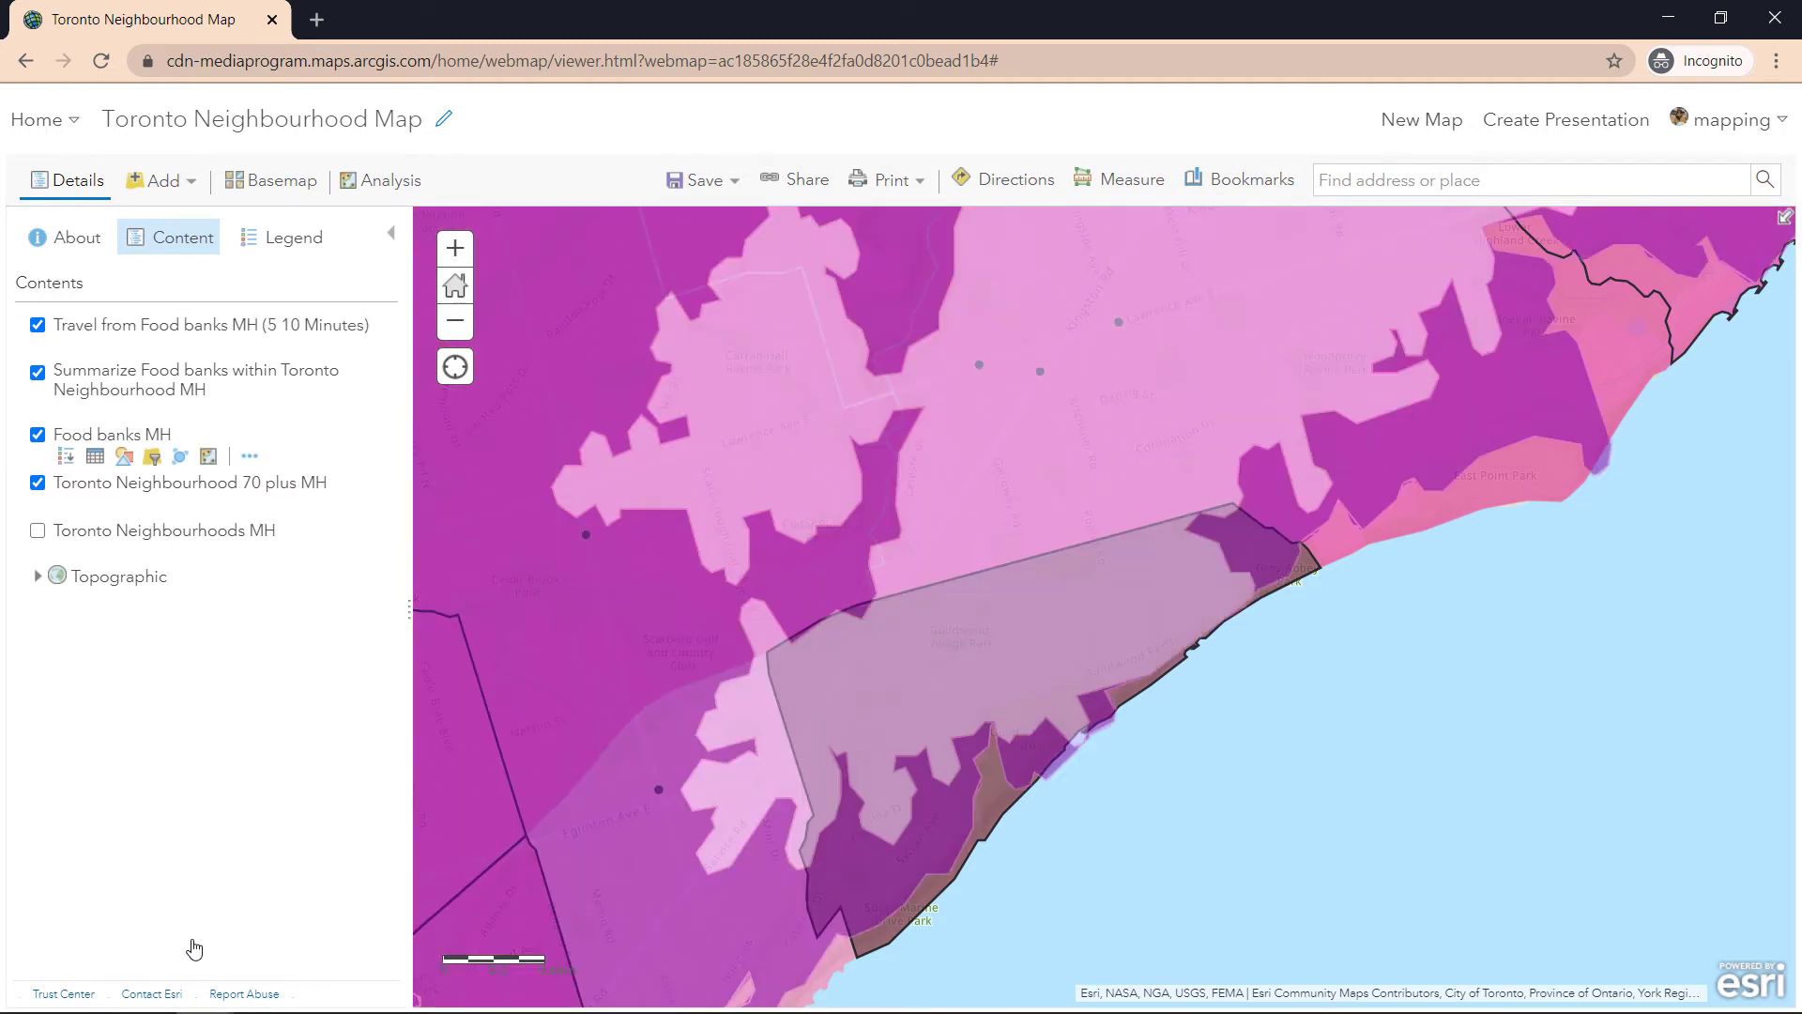
# - Examine the legend and the coverage of the 5 and 10 minute drive-time areas around Guildwood
pyautogui.moveTo(255, 343)
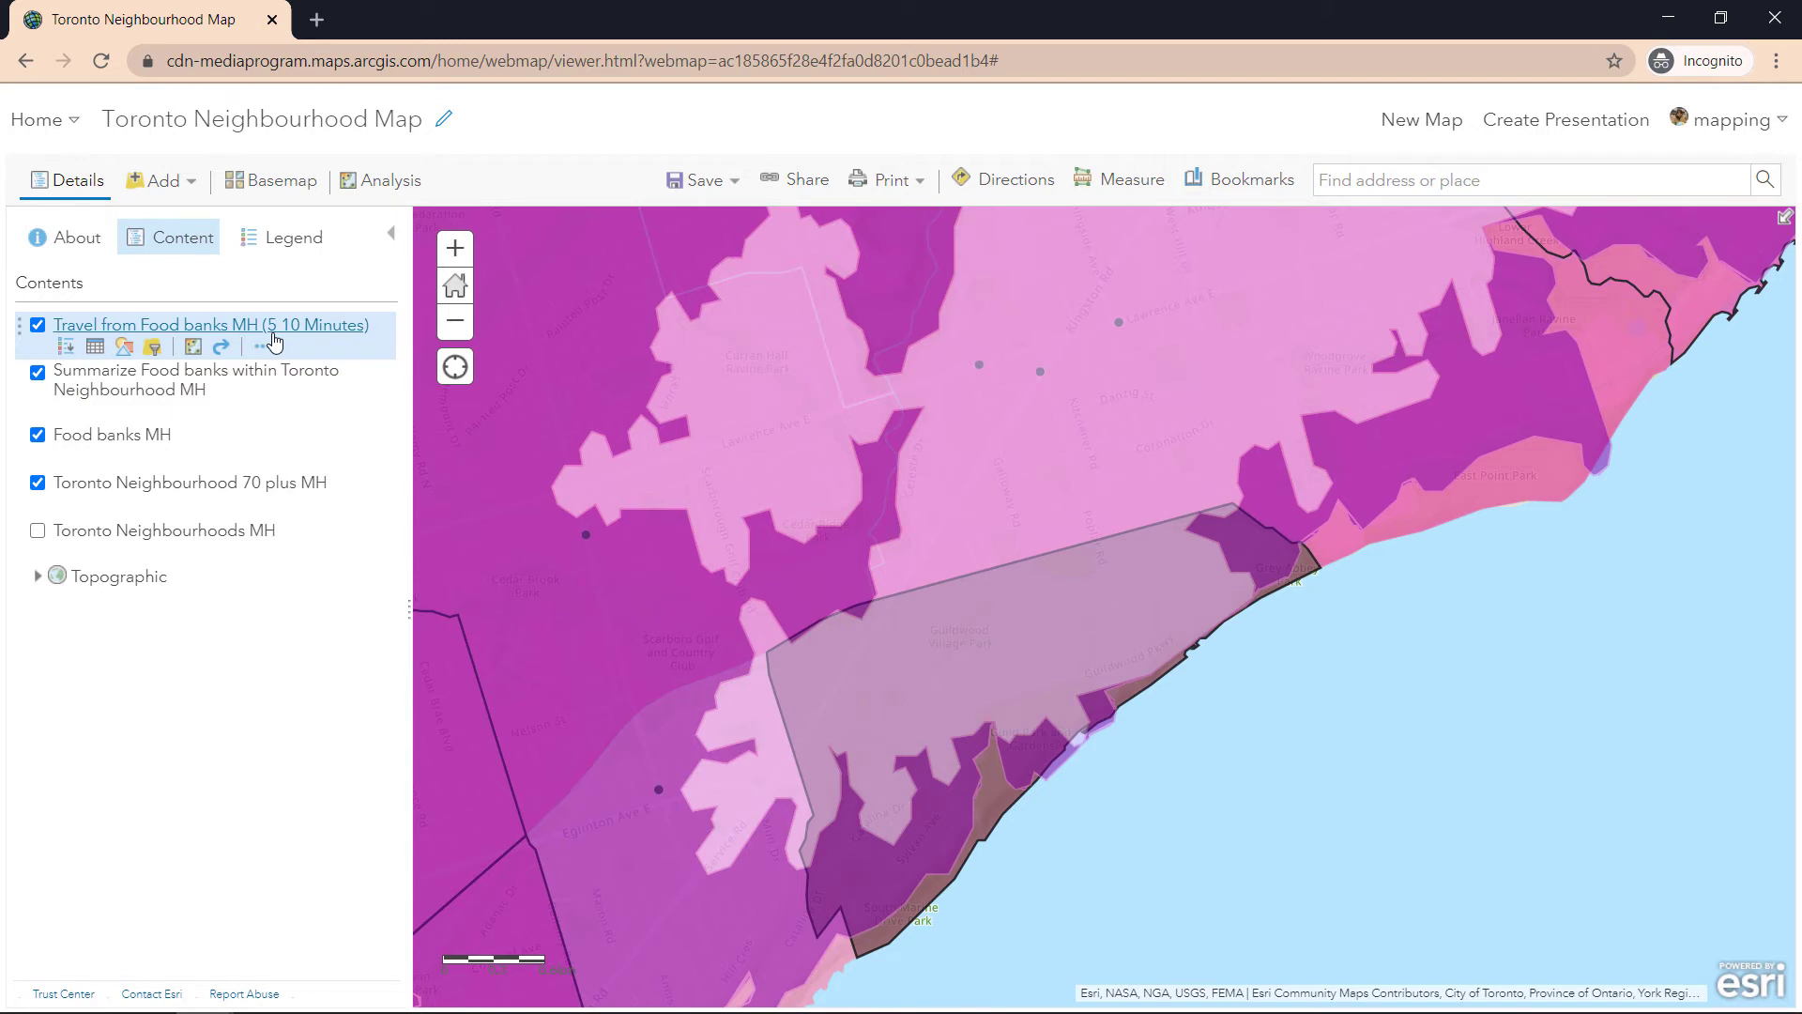
pyautogui.middleClick(274, 341)
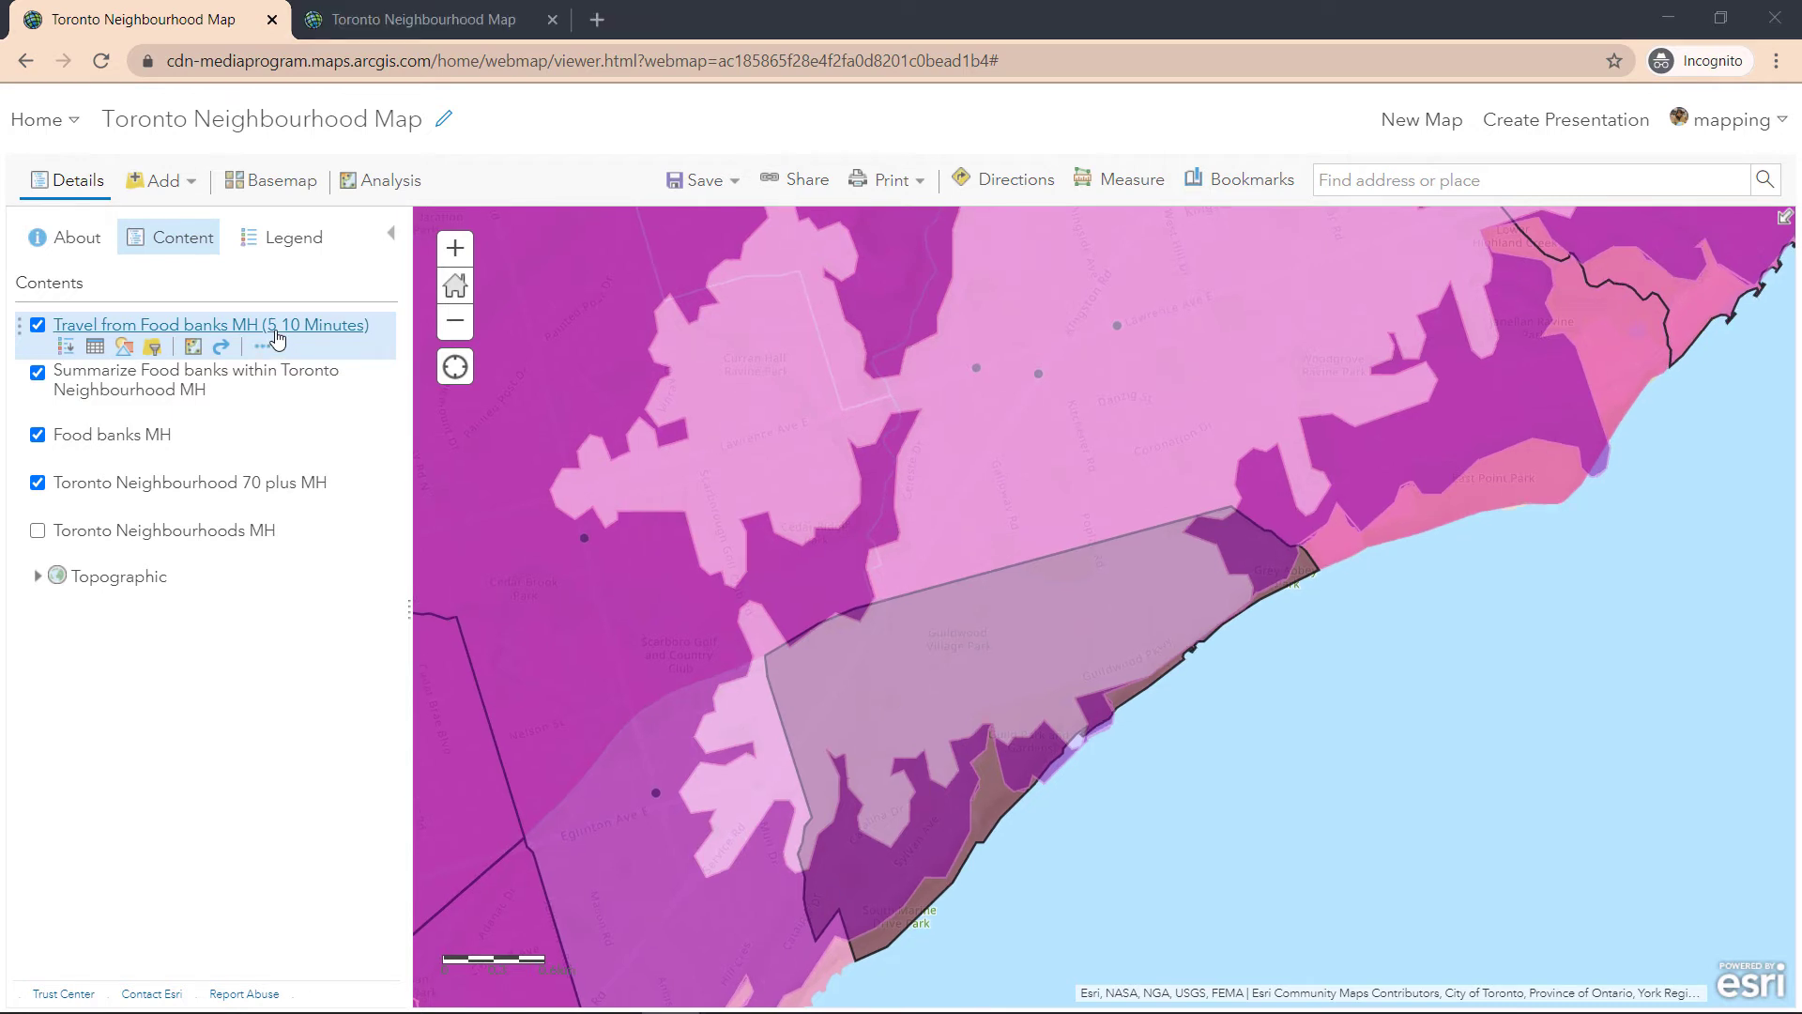
pyautogui.click(272, 245)
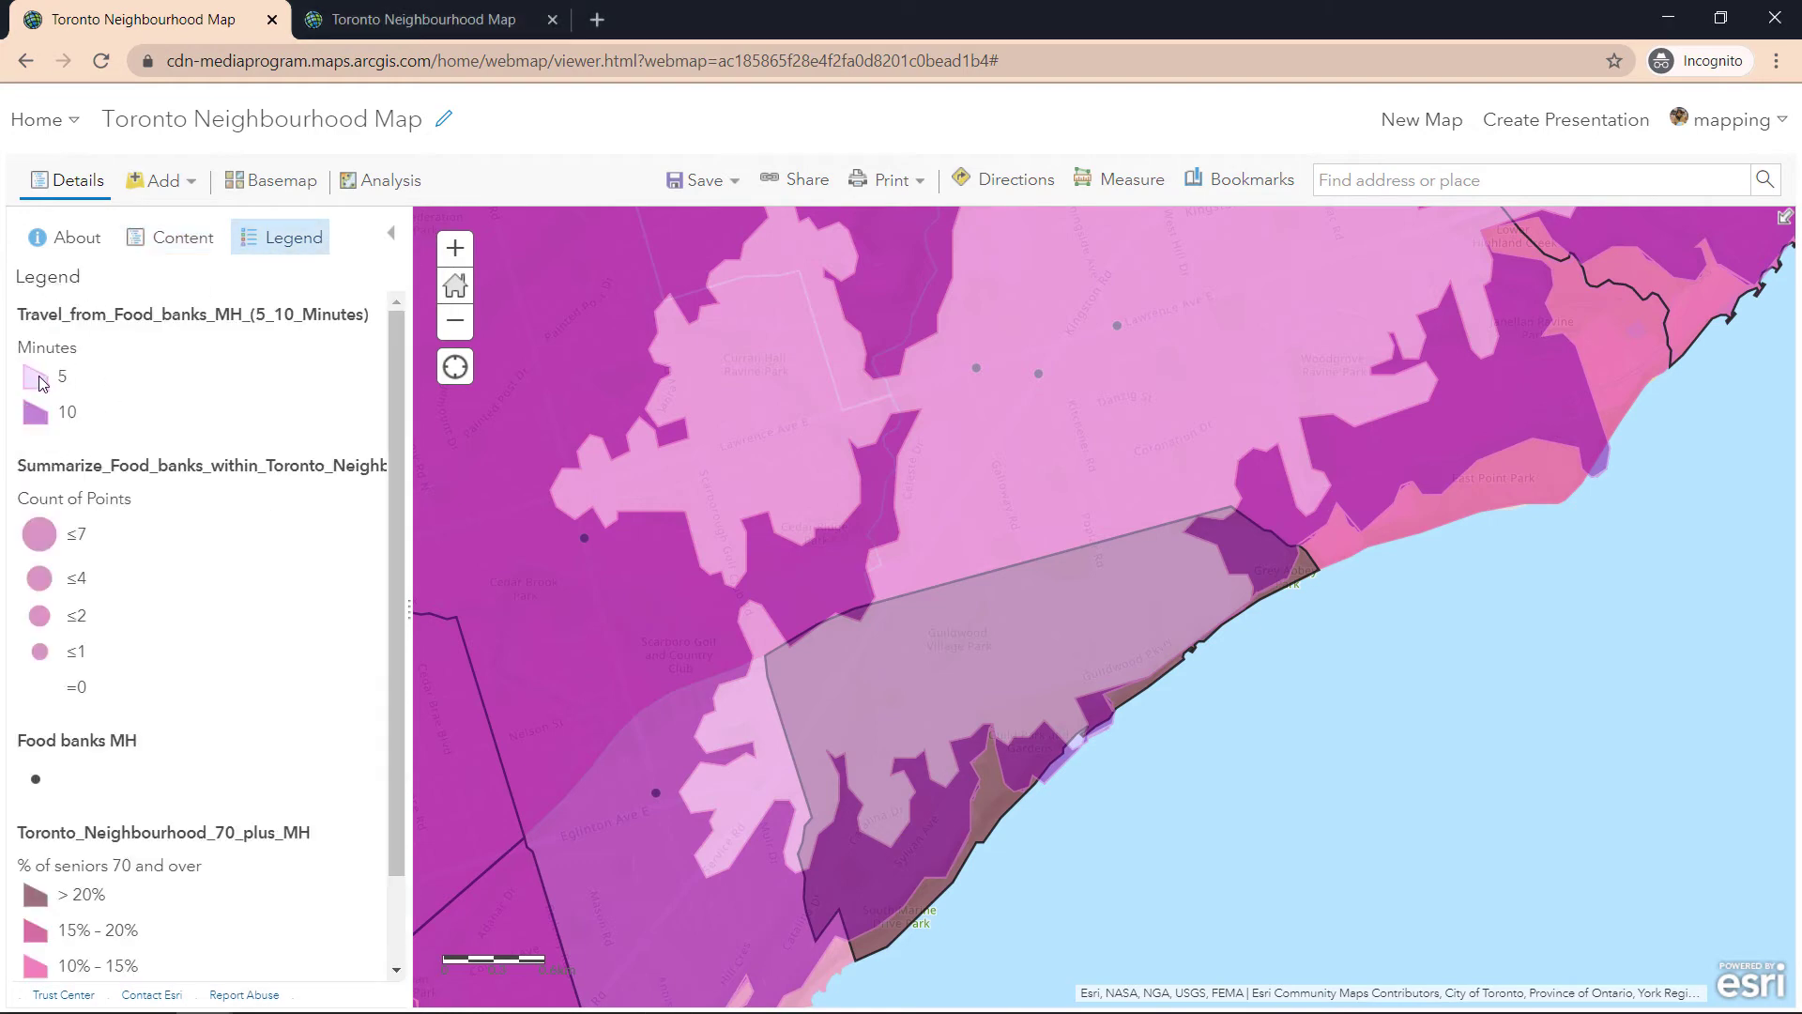
pyautogui.scroll(-1, 805, 672)
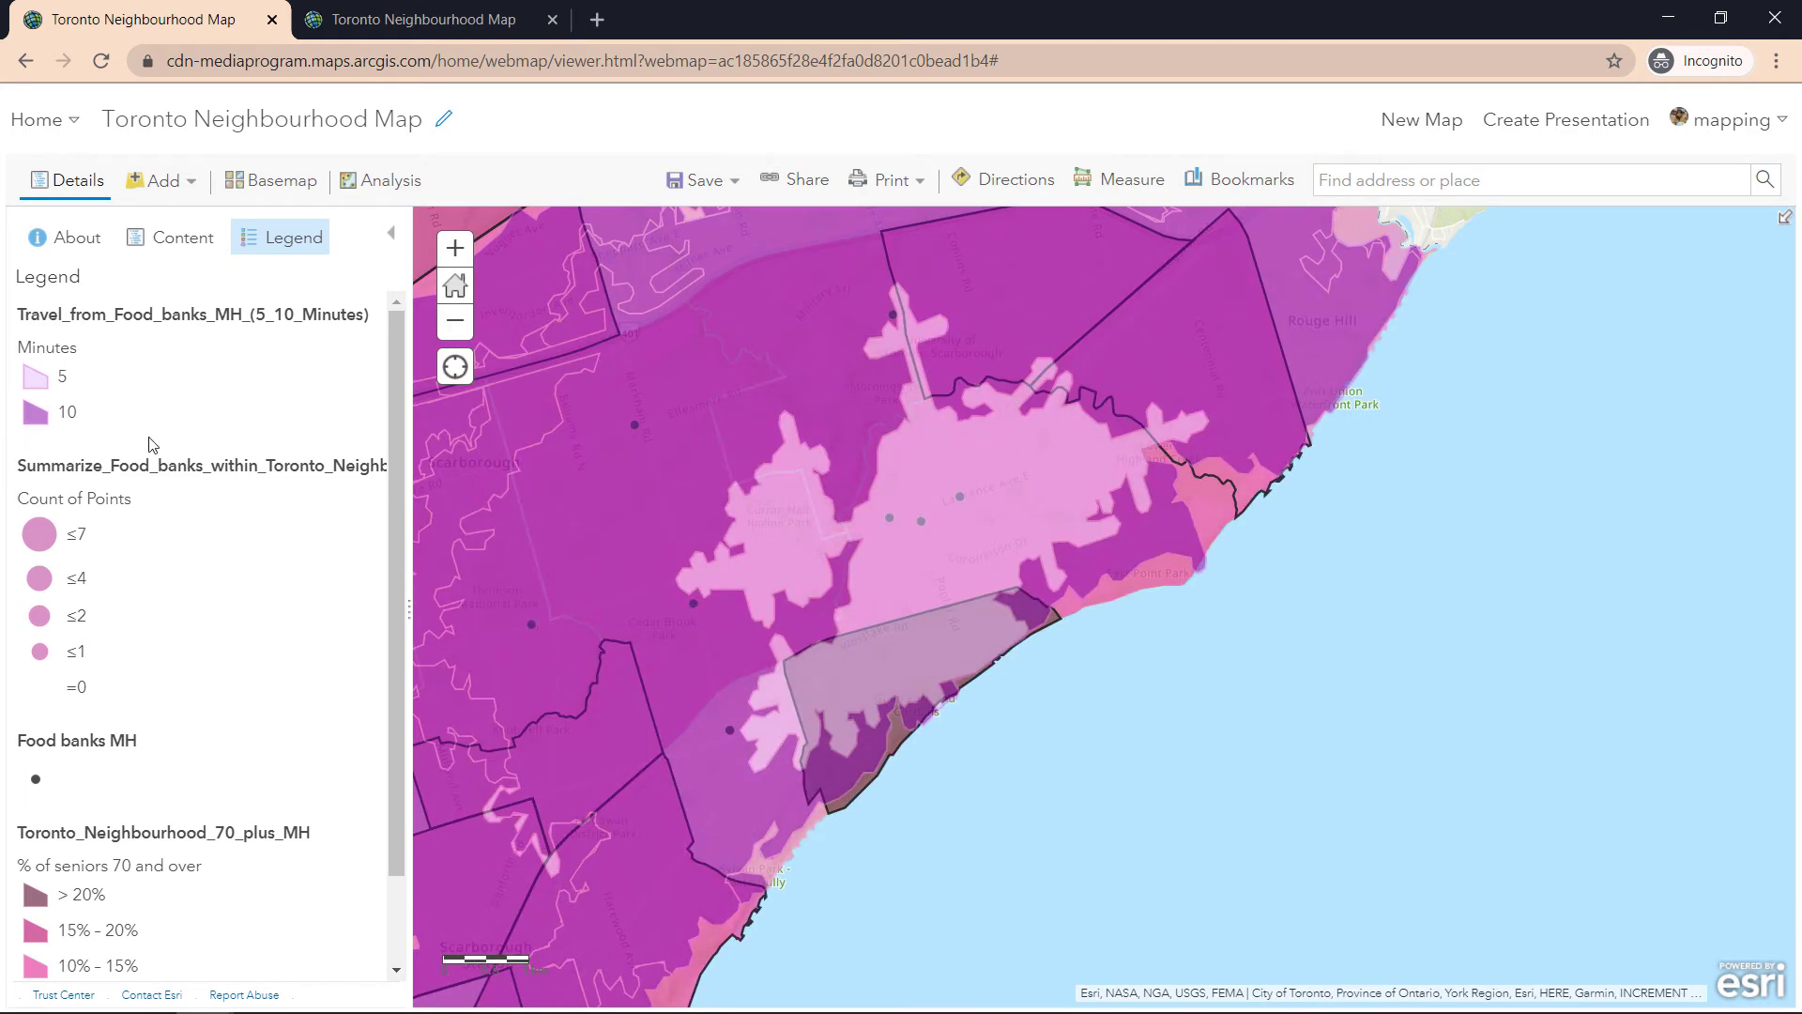
pyautogui.moveTo(905, 569); pyautogui.dragTo(1018, 620)
pyautogui.scroll(-1, 919, 591)
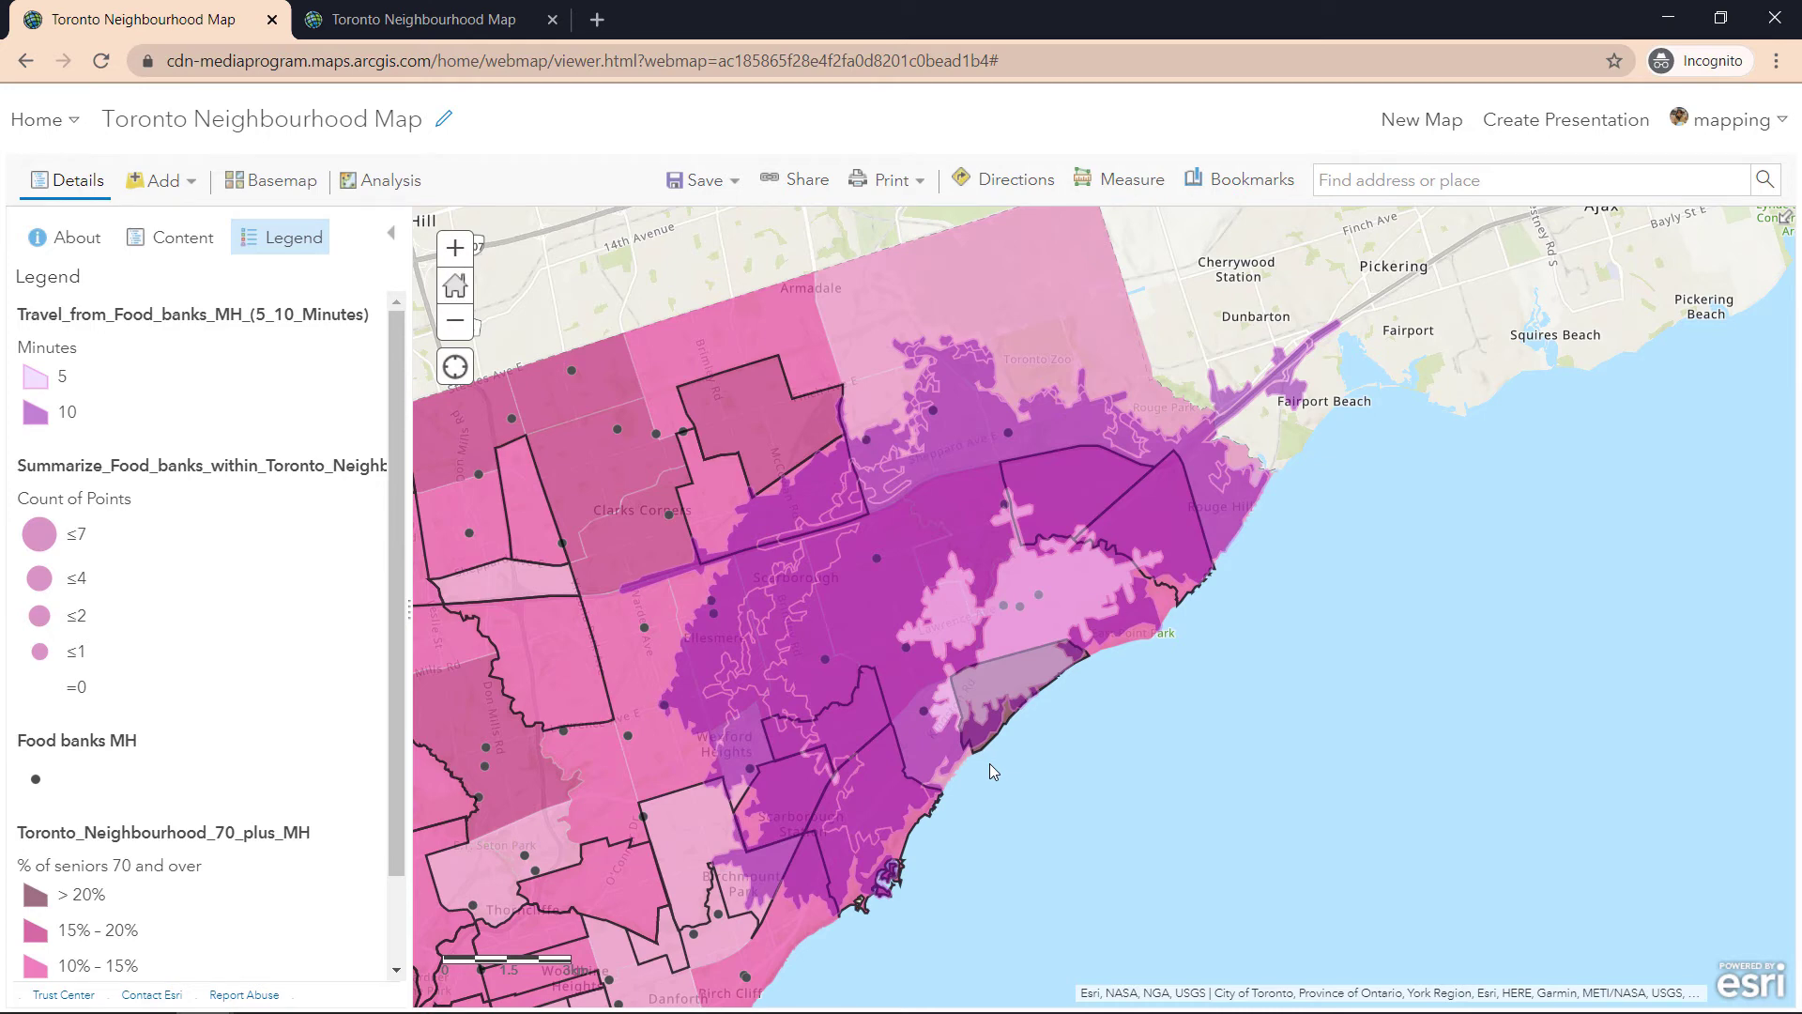
pyautogui.scroll(2, 1023, 685)
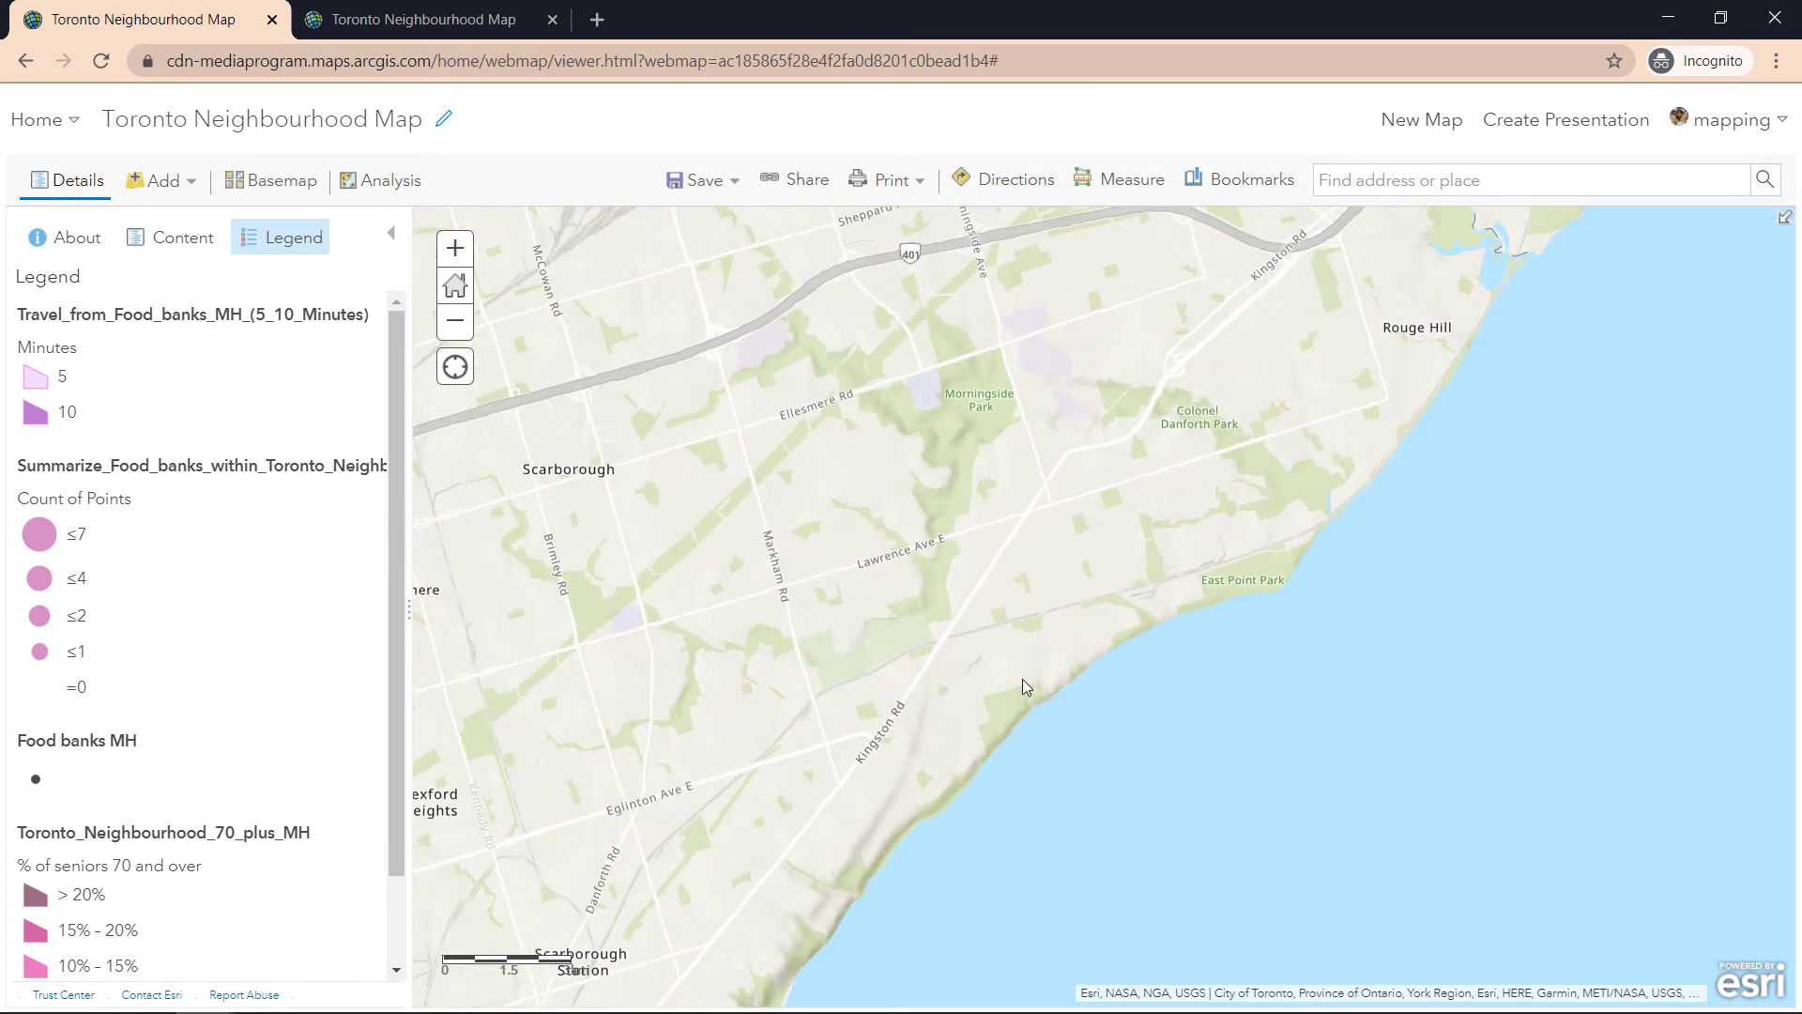
# - Inspect the Guildwood neighbourhood's pop-up beside the drive-time areas along the shoreline, and close it
pyautogui.scroll(1, 1022, 678)
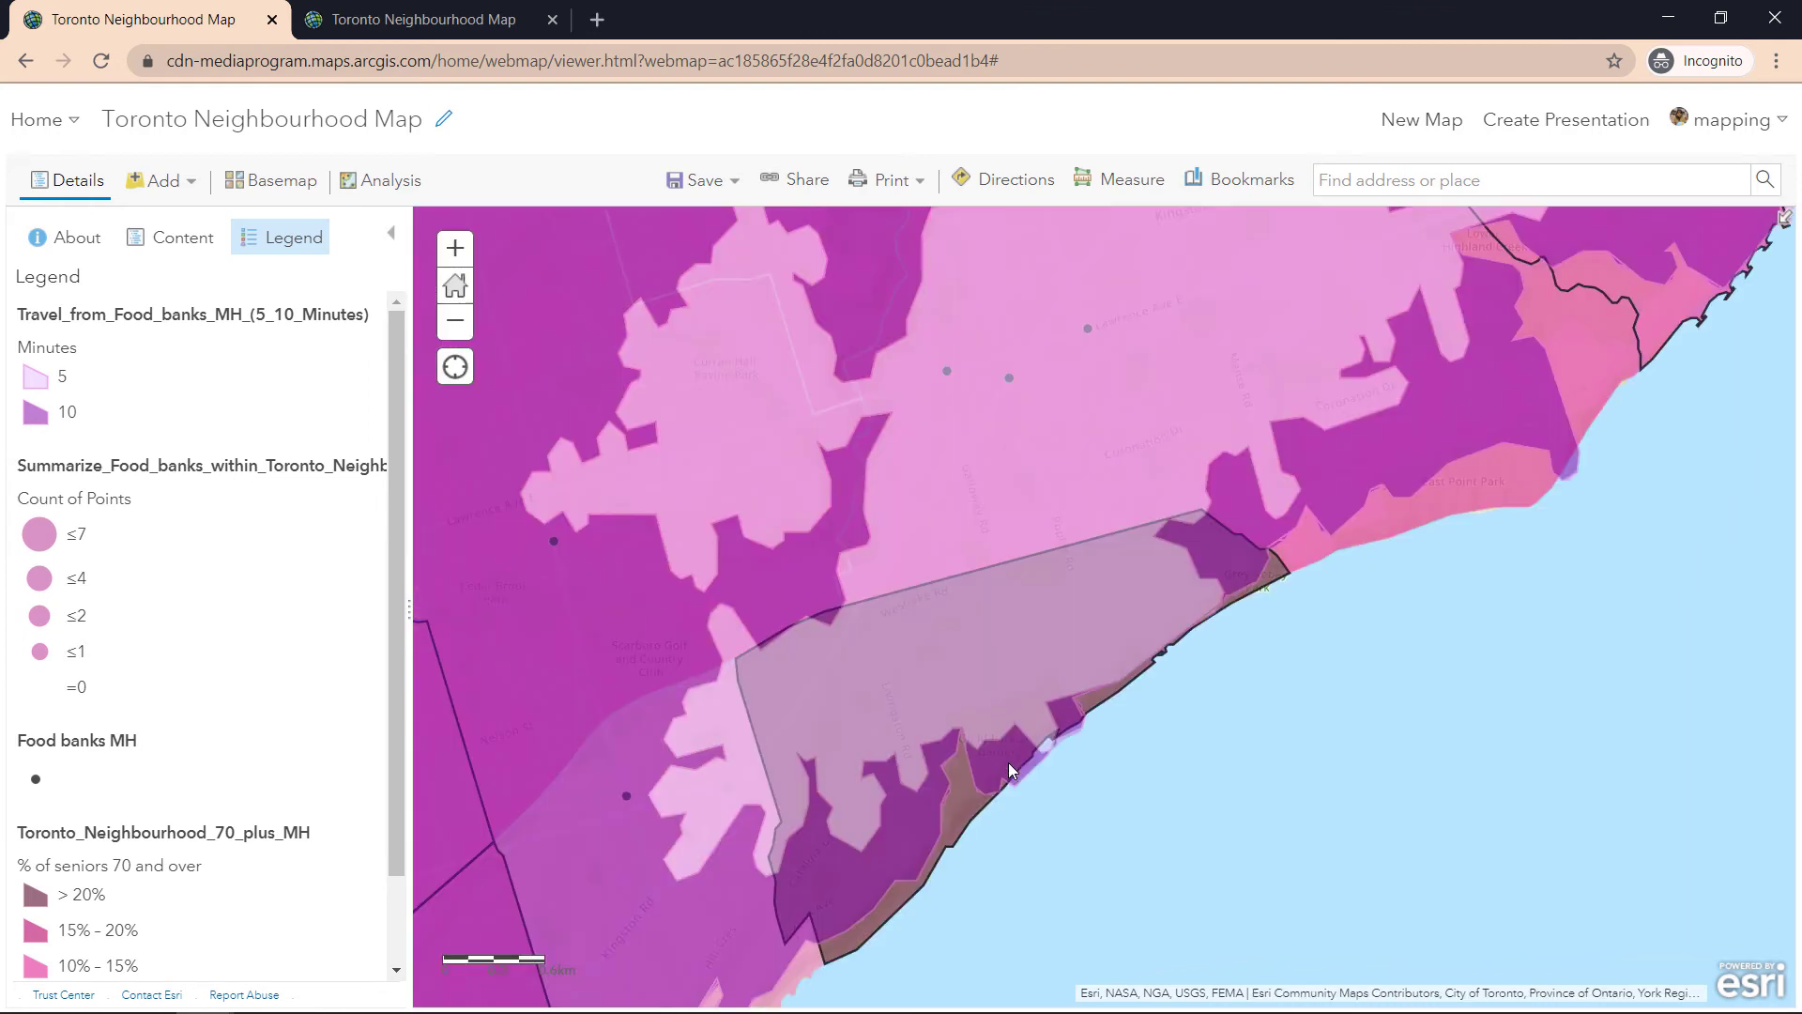
pyautogui.click(959, 797)
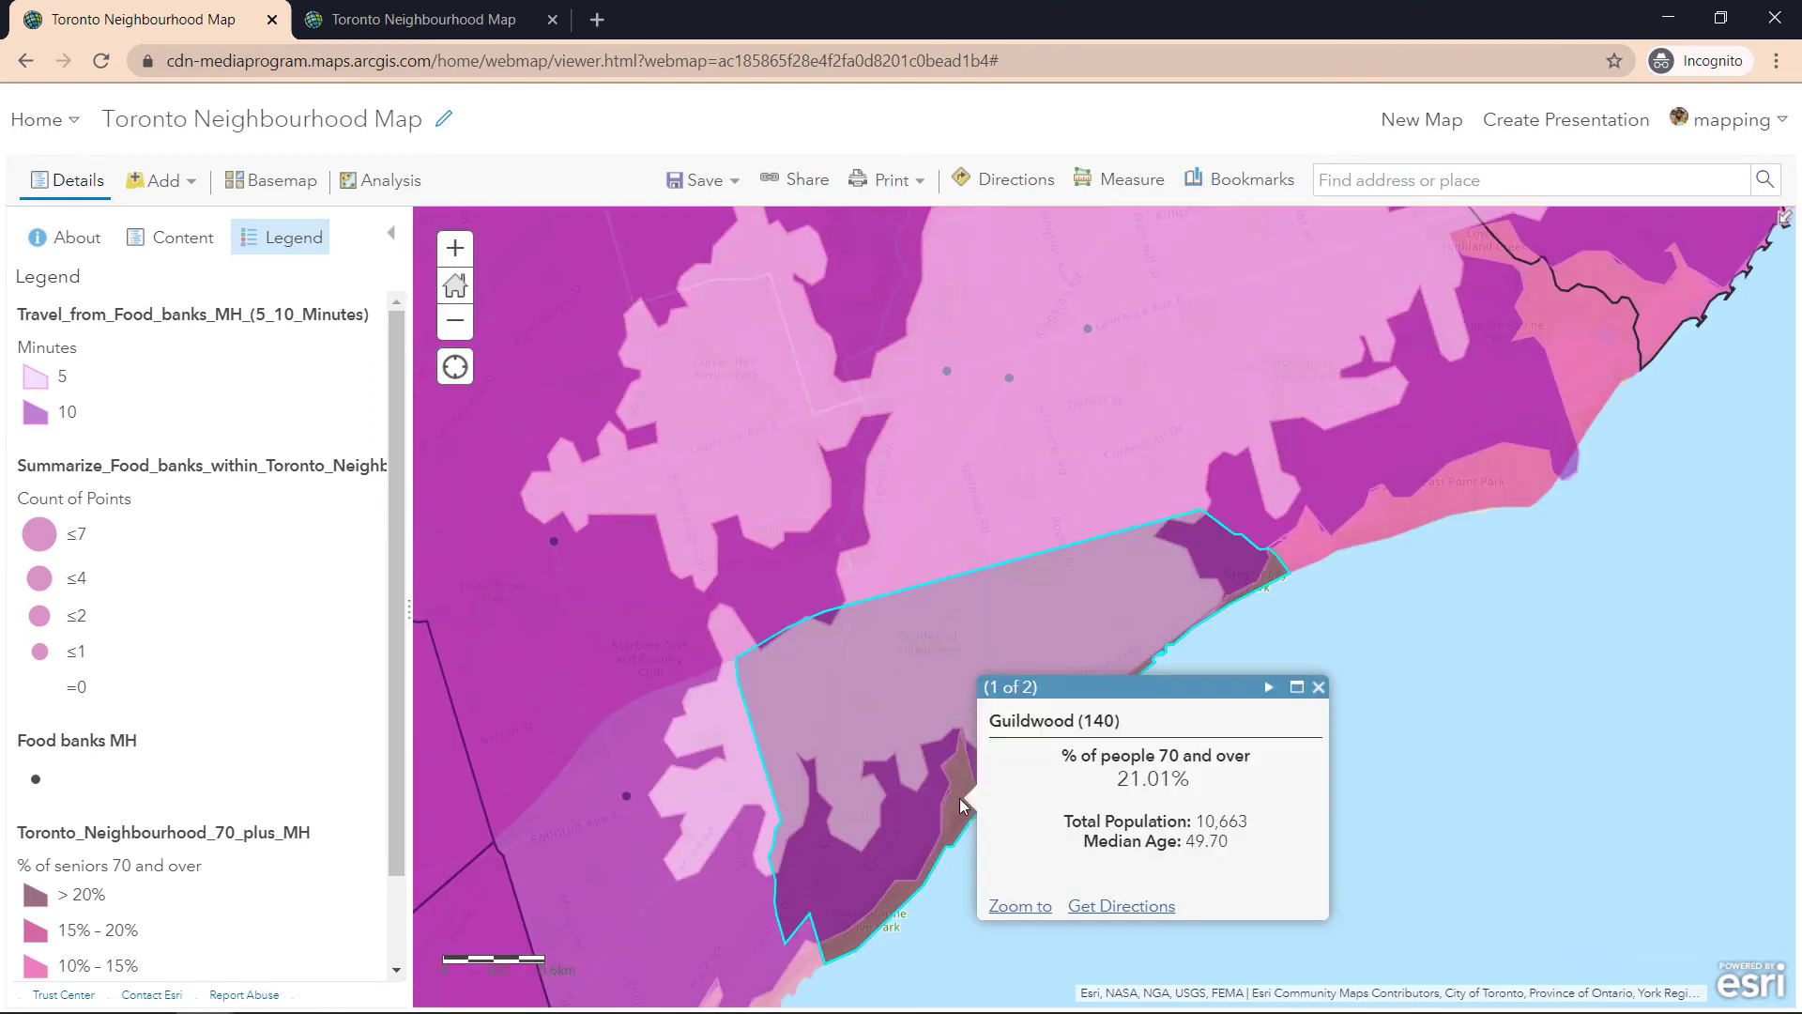
pyautogui.click(1319, 687)
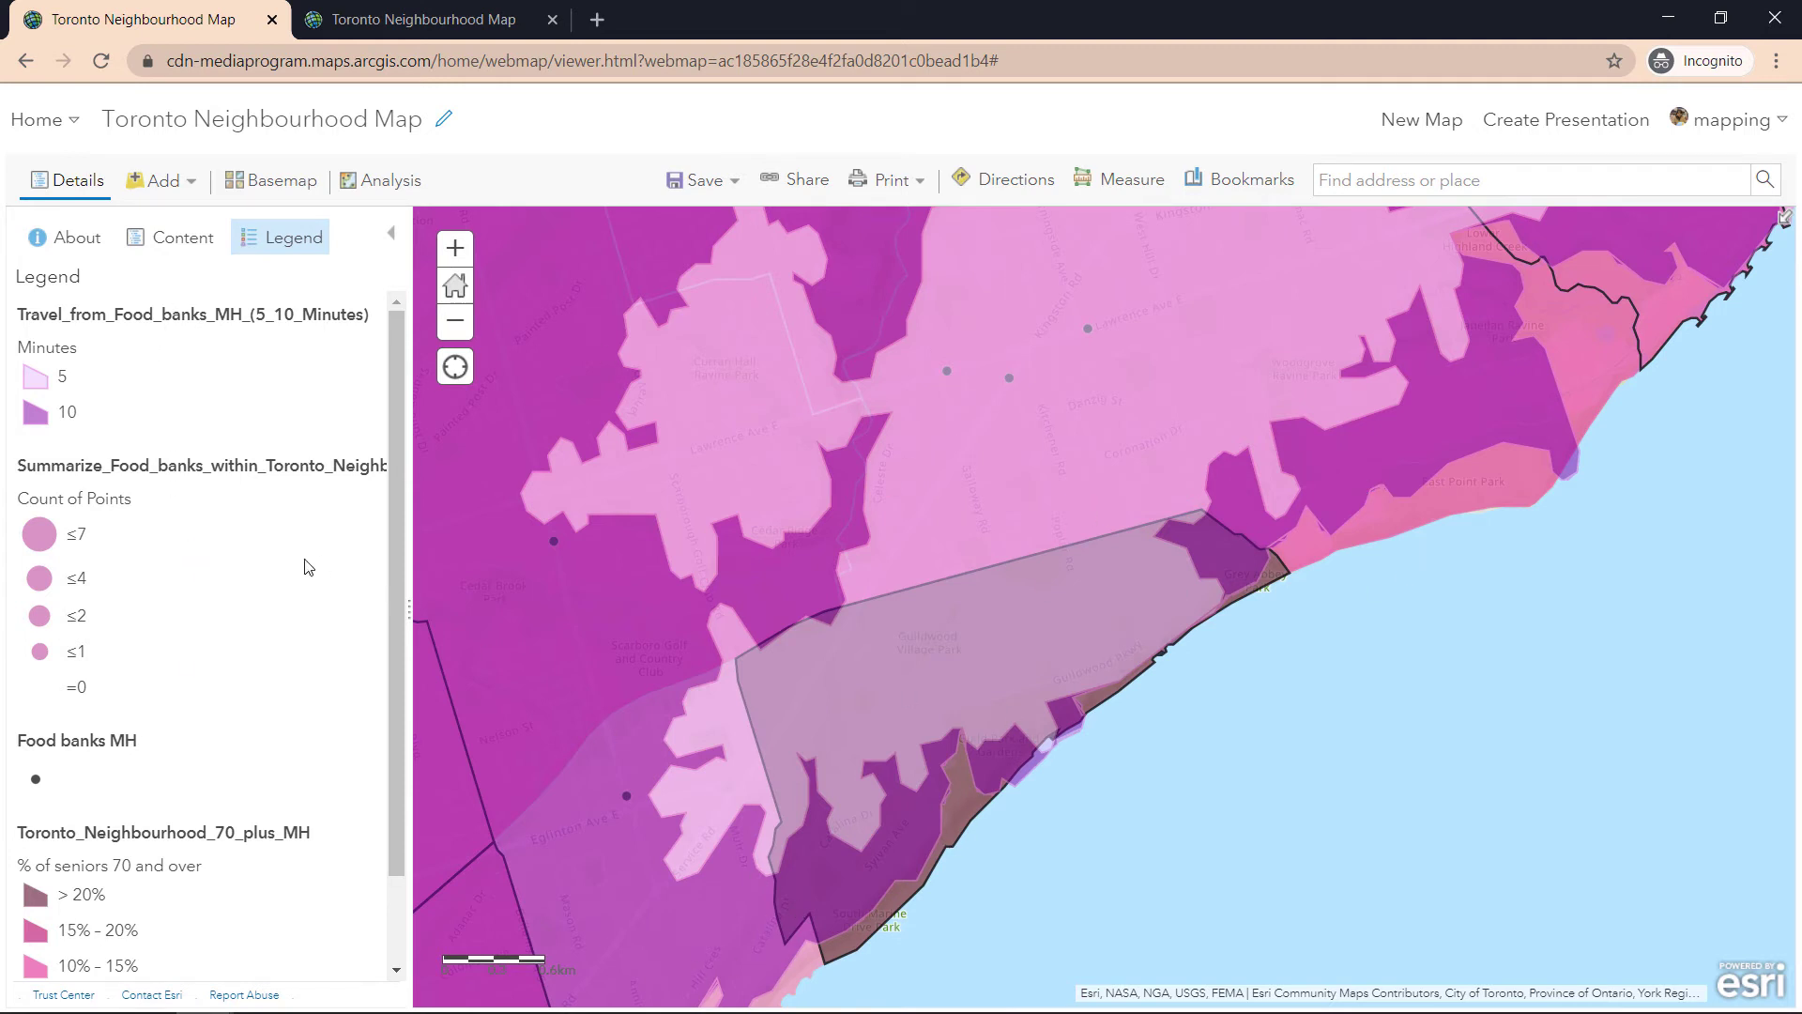
# - Hide the Travel from Food banks and Summarize Food banks layers so only Food banks MH and Toronto Neighbourhood 70 plus MH display
pyautogui.click(170, 249)
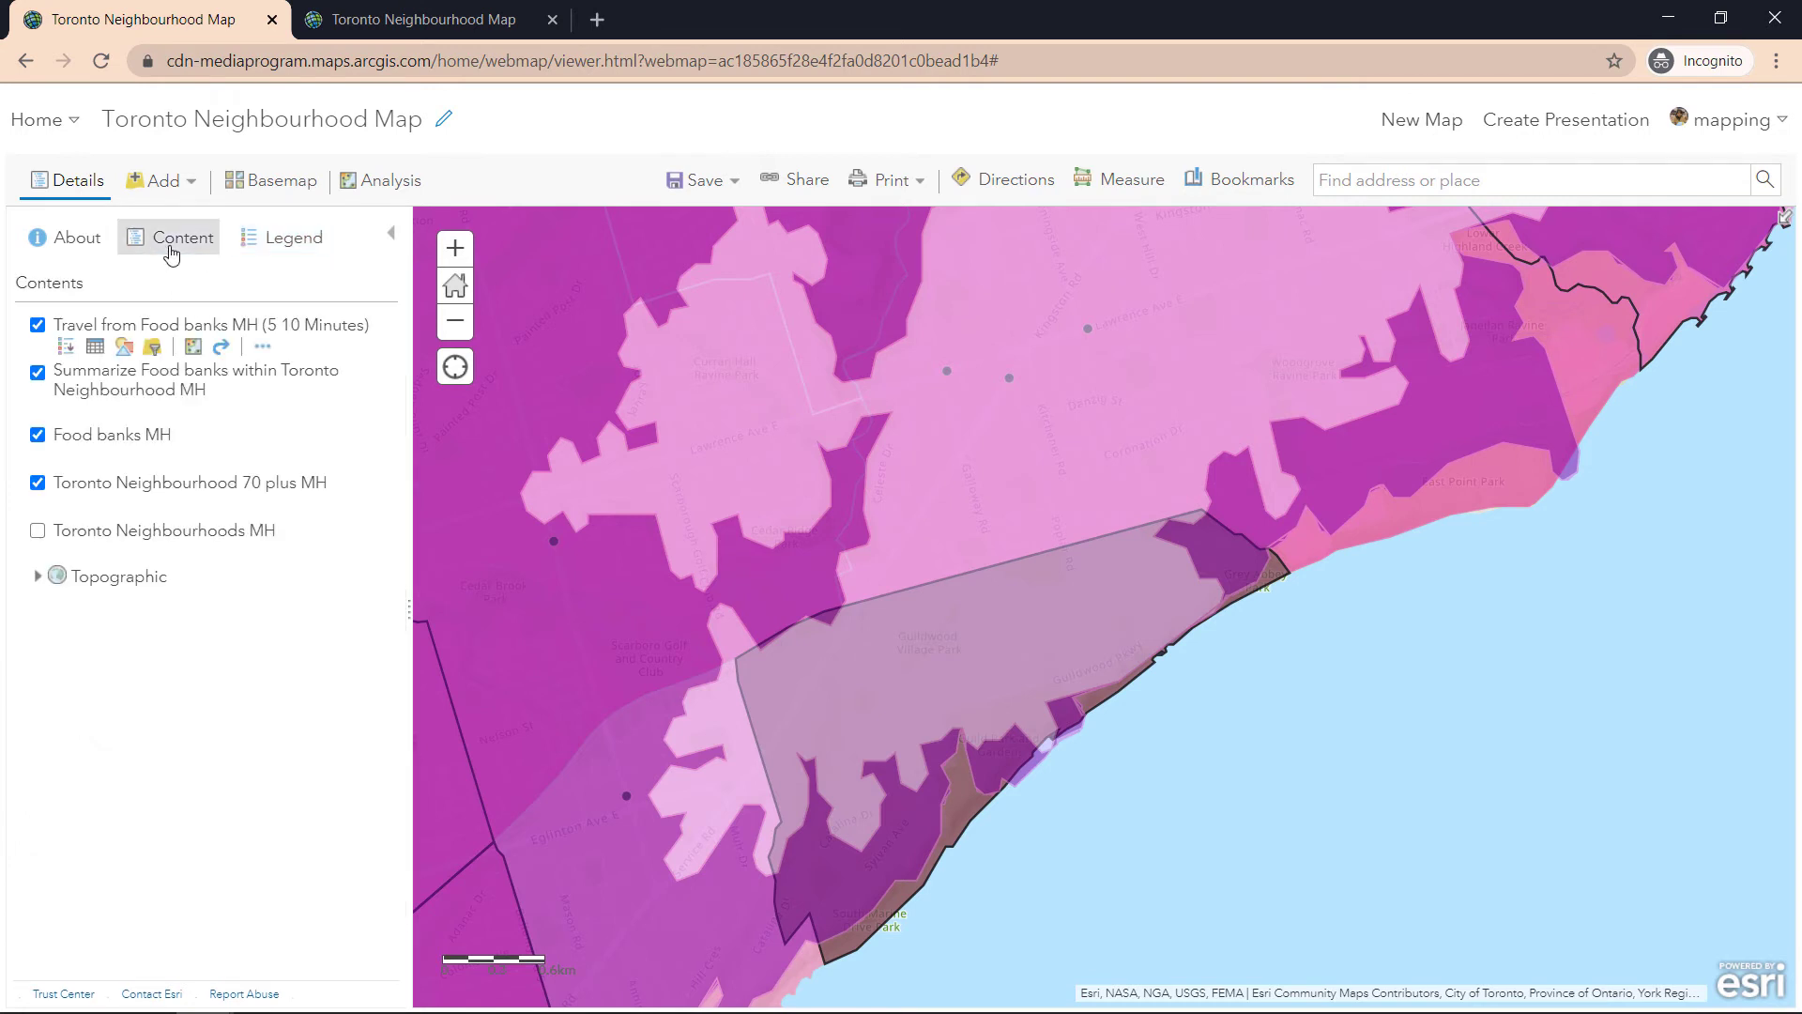
pyautogui.click(38, 434)
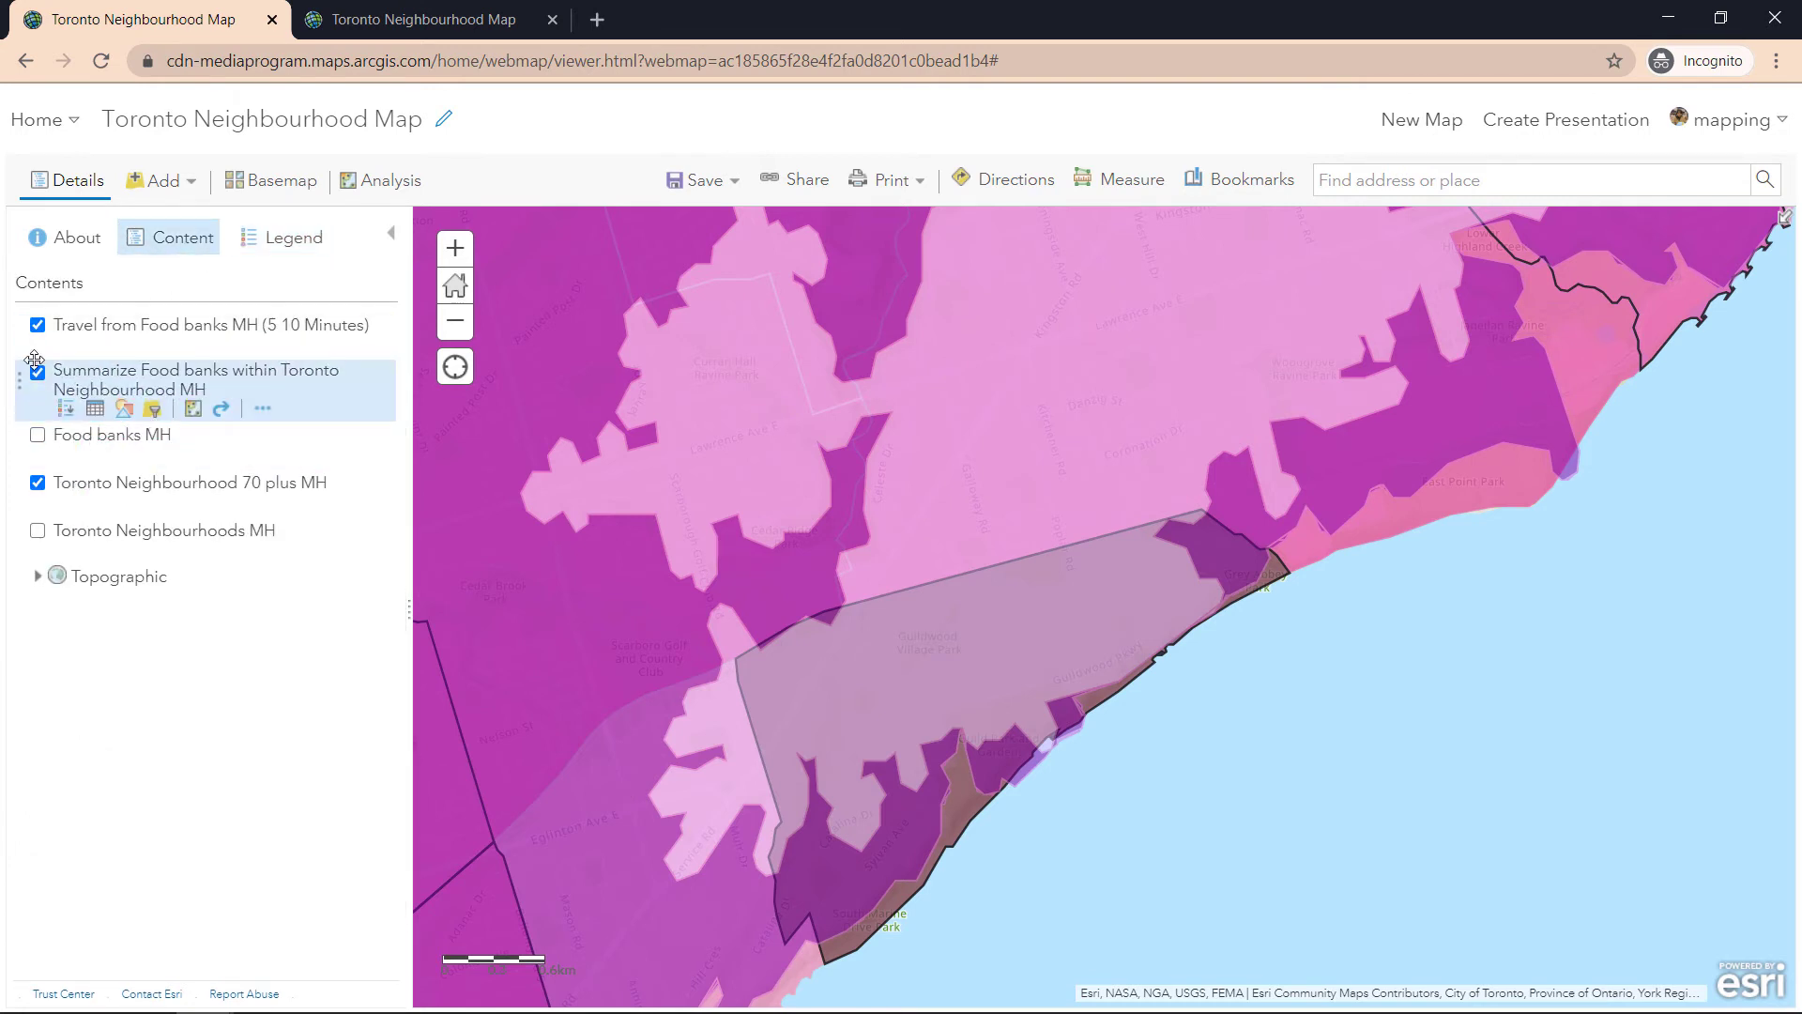
pyautogui.click(37, 325)
pyautogui.click(38, 374)
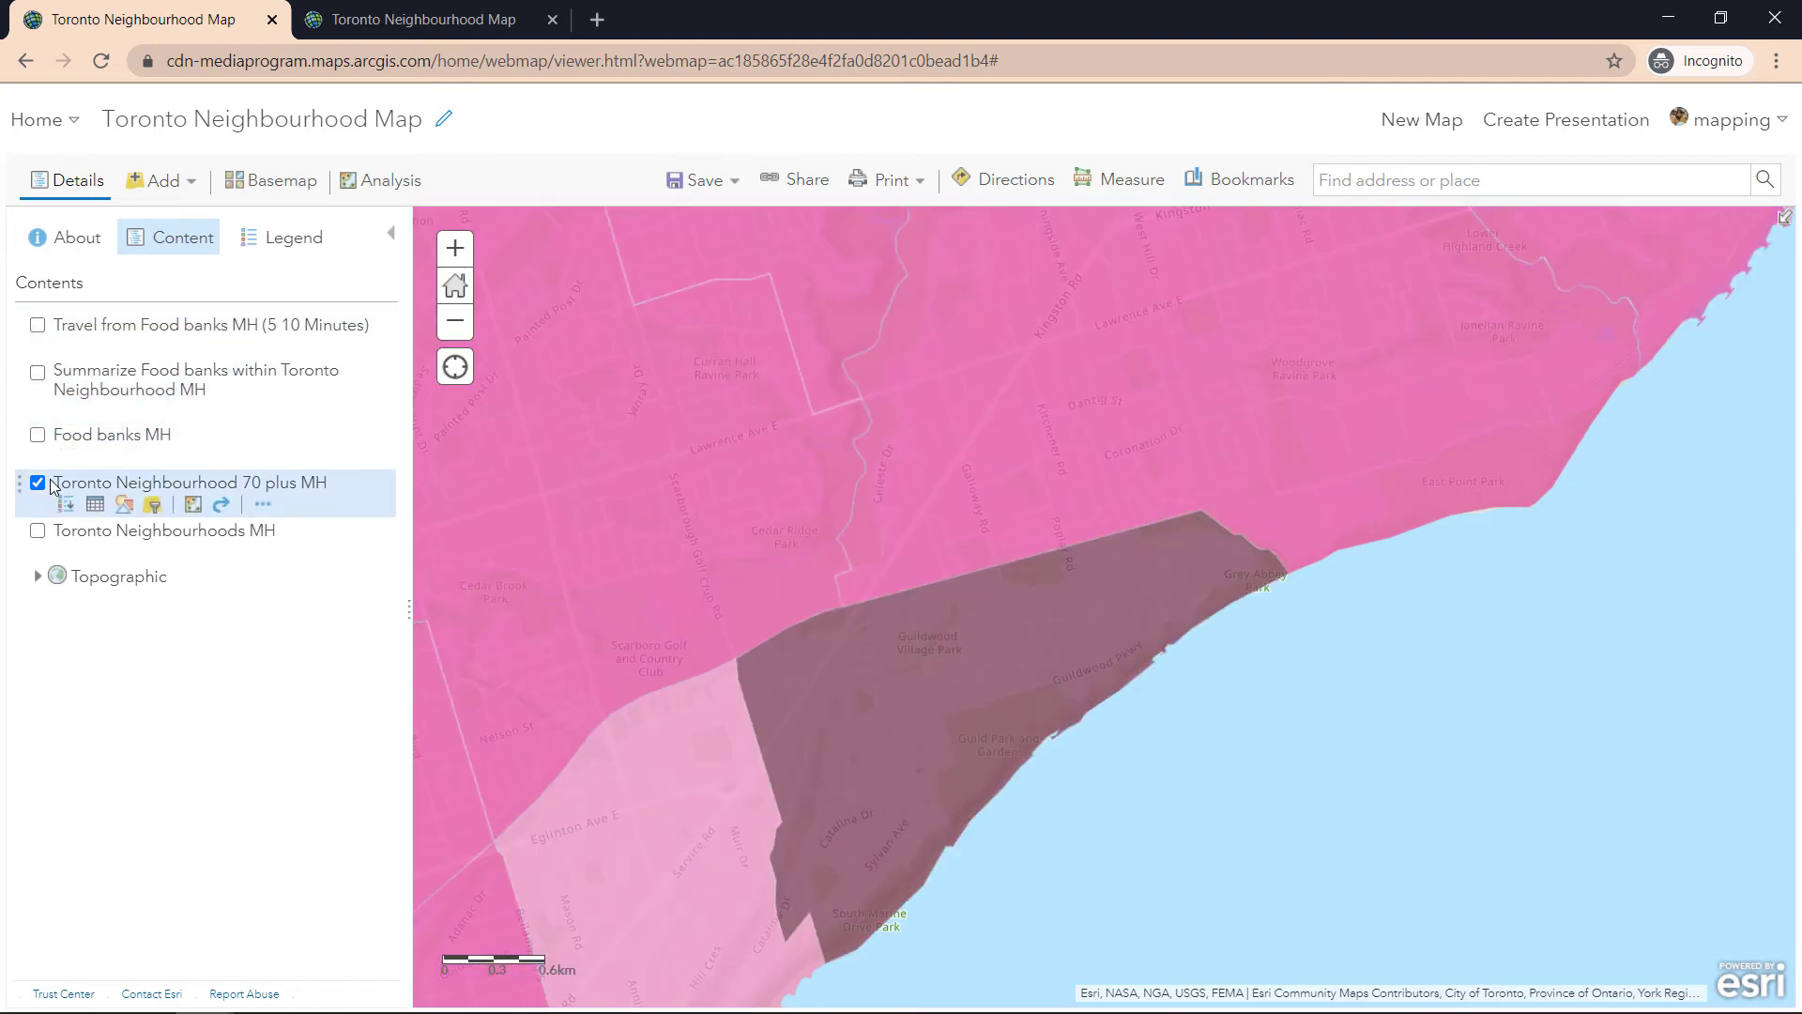
pyautogui.click(37, 483)
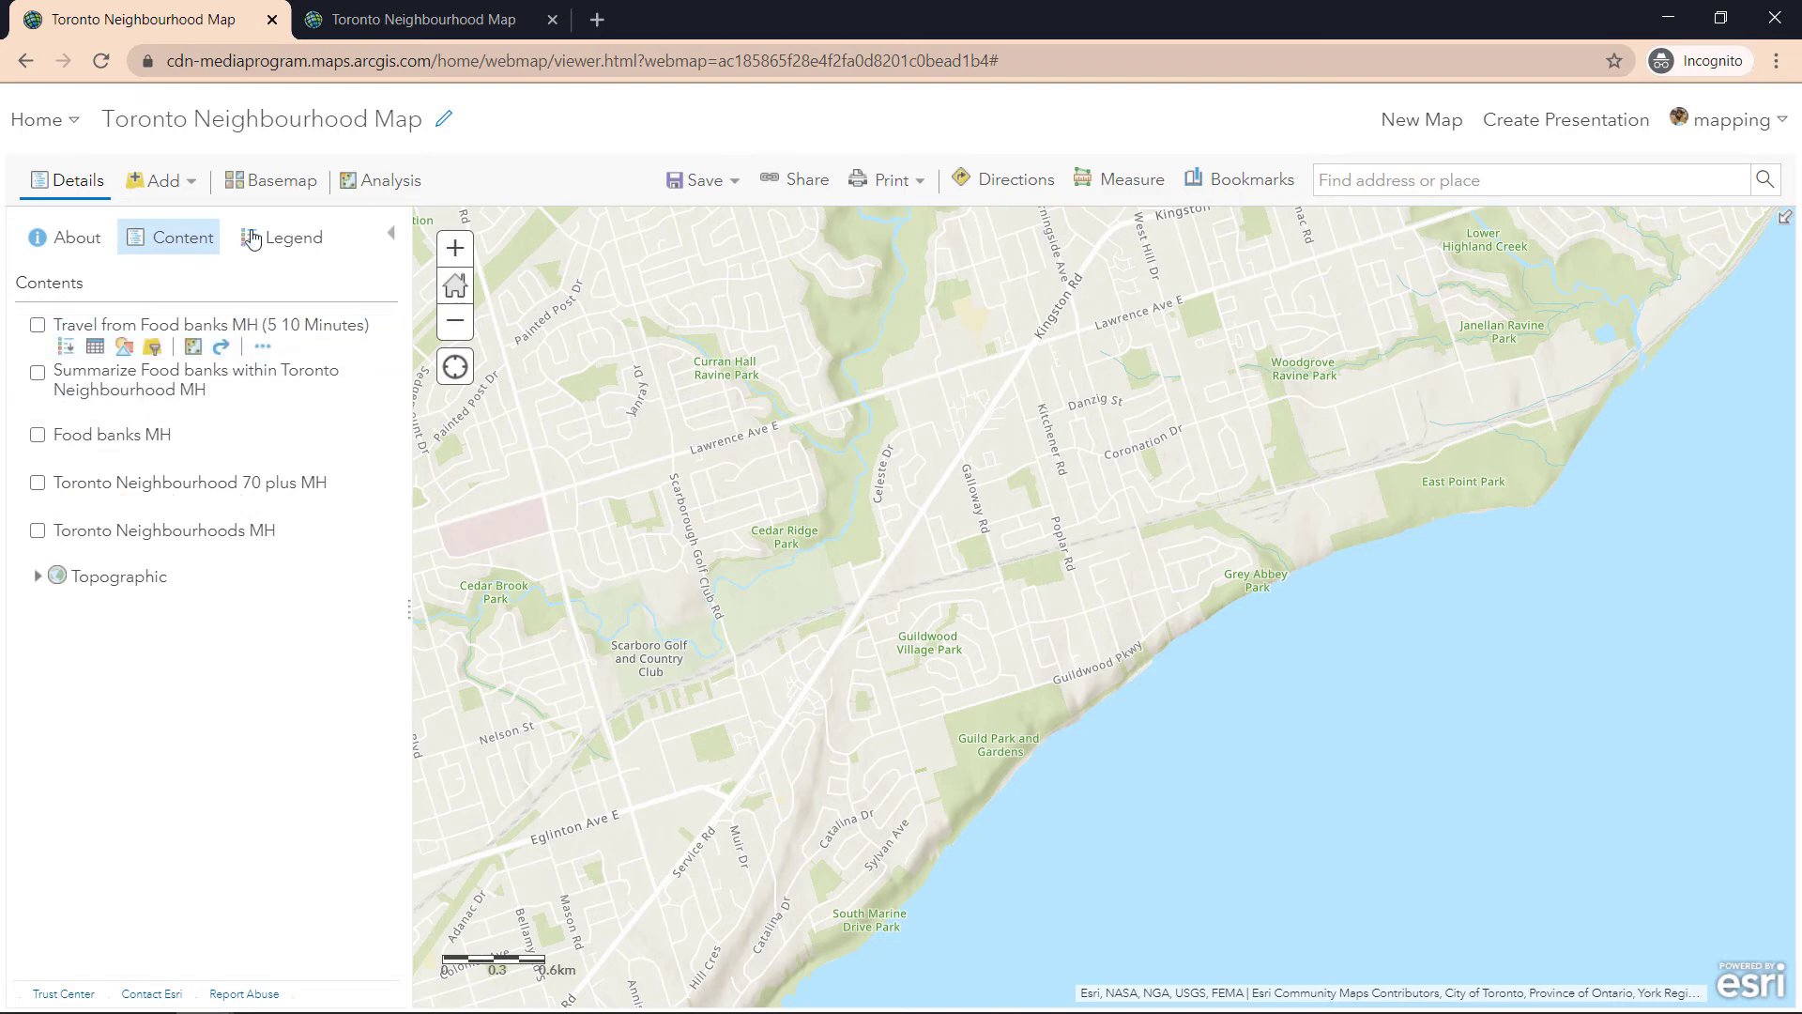
pyautogui.click(38, 481)
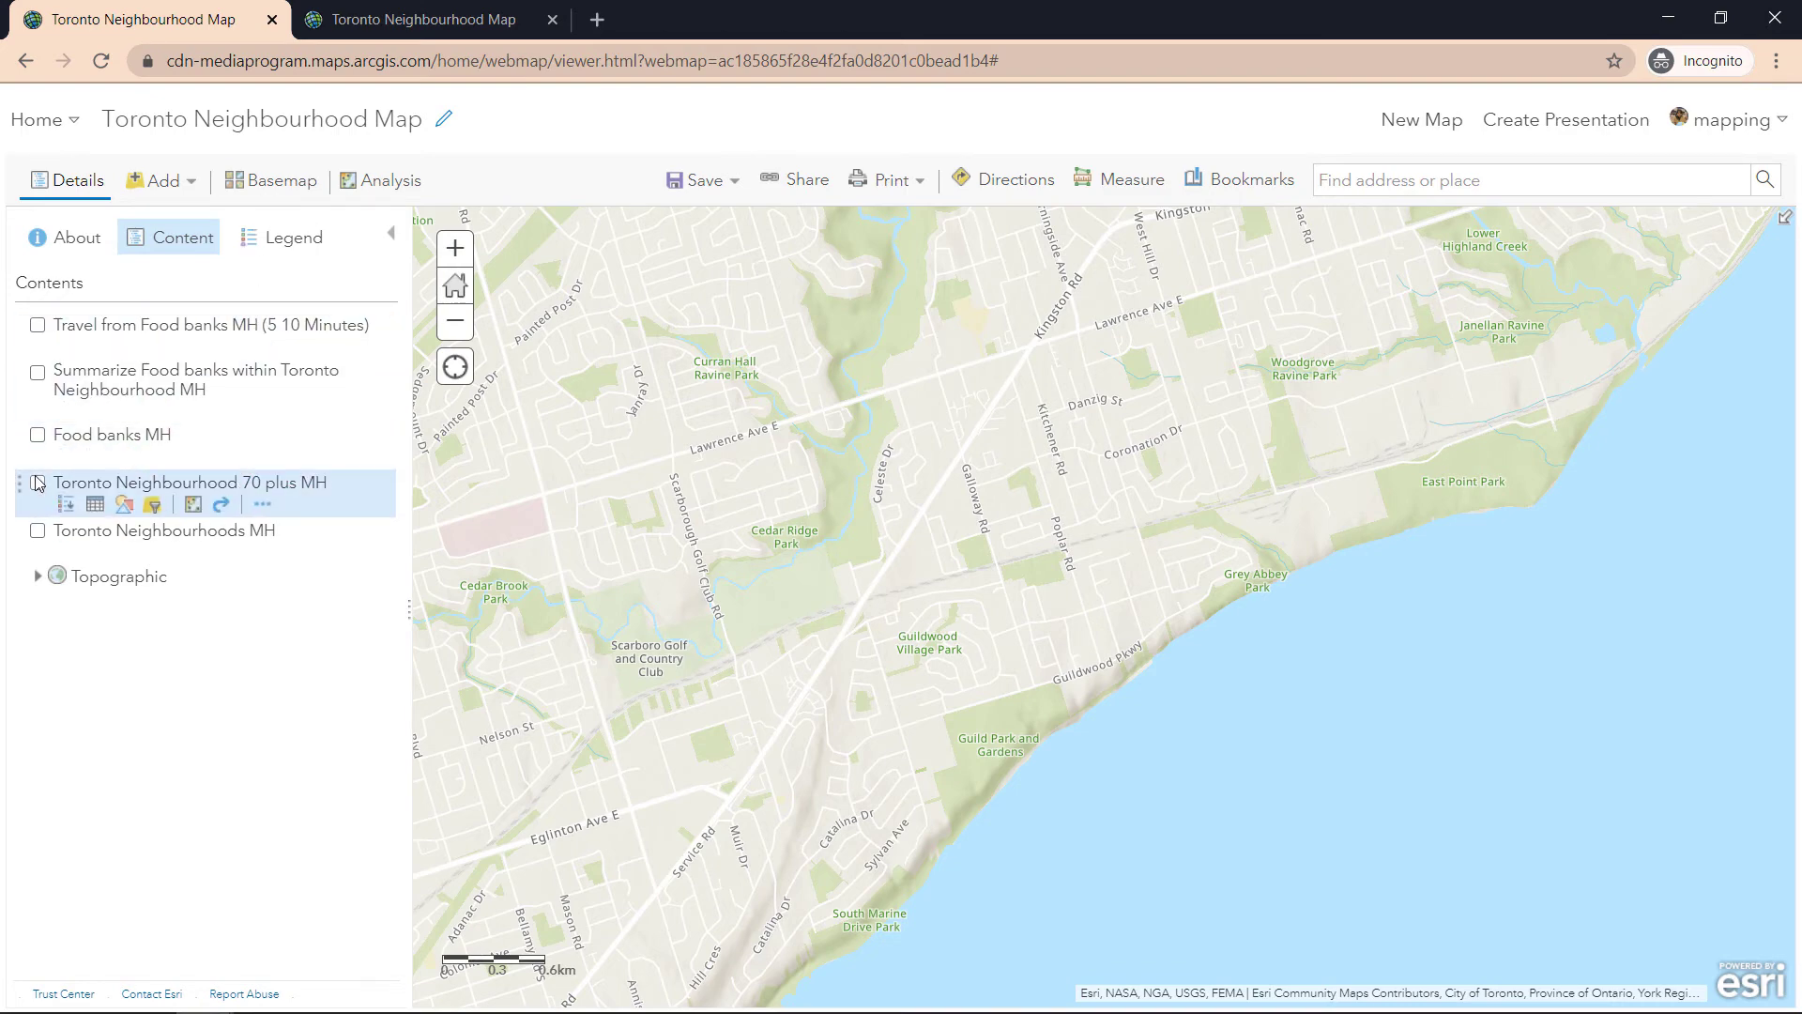
pyautogui.click(37, 434)
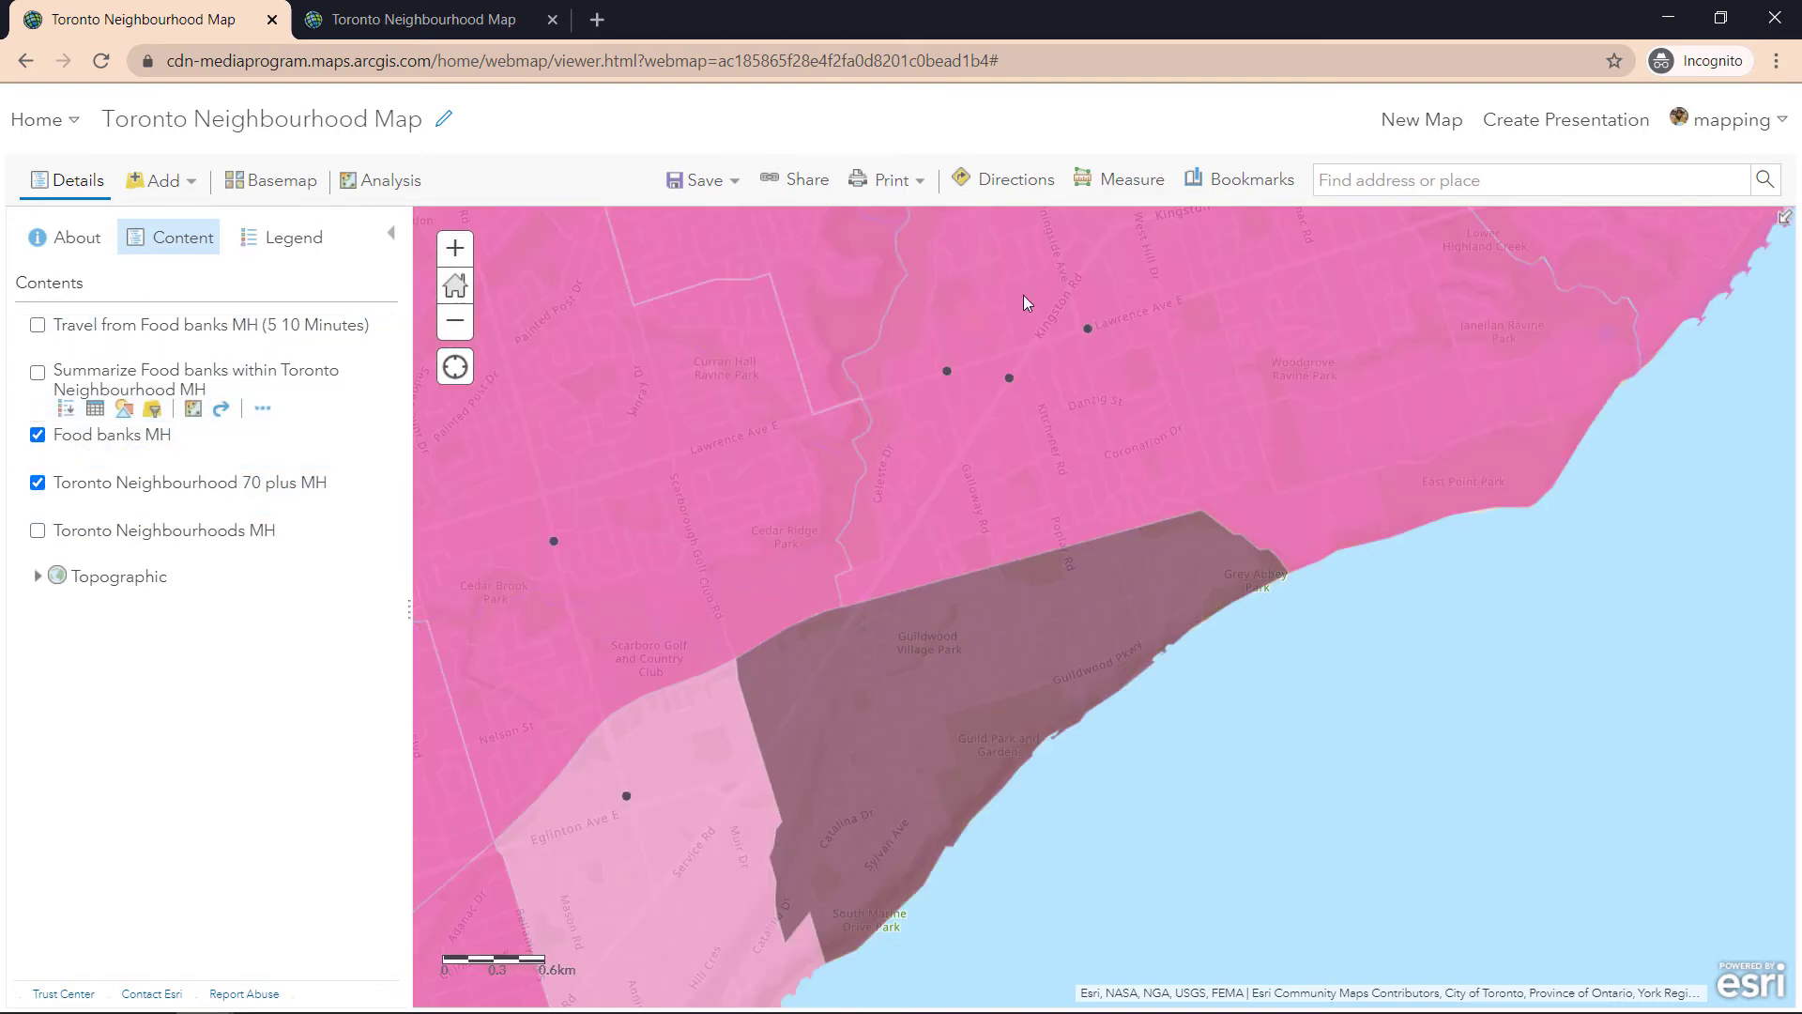
# - Change the map's basemap to Imagery
pyautogui.click(279, 193)
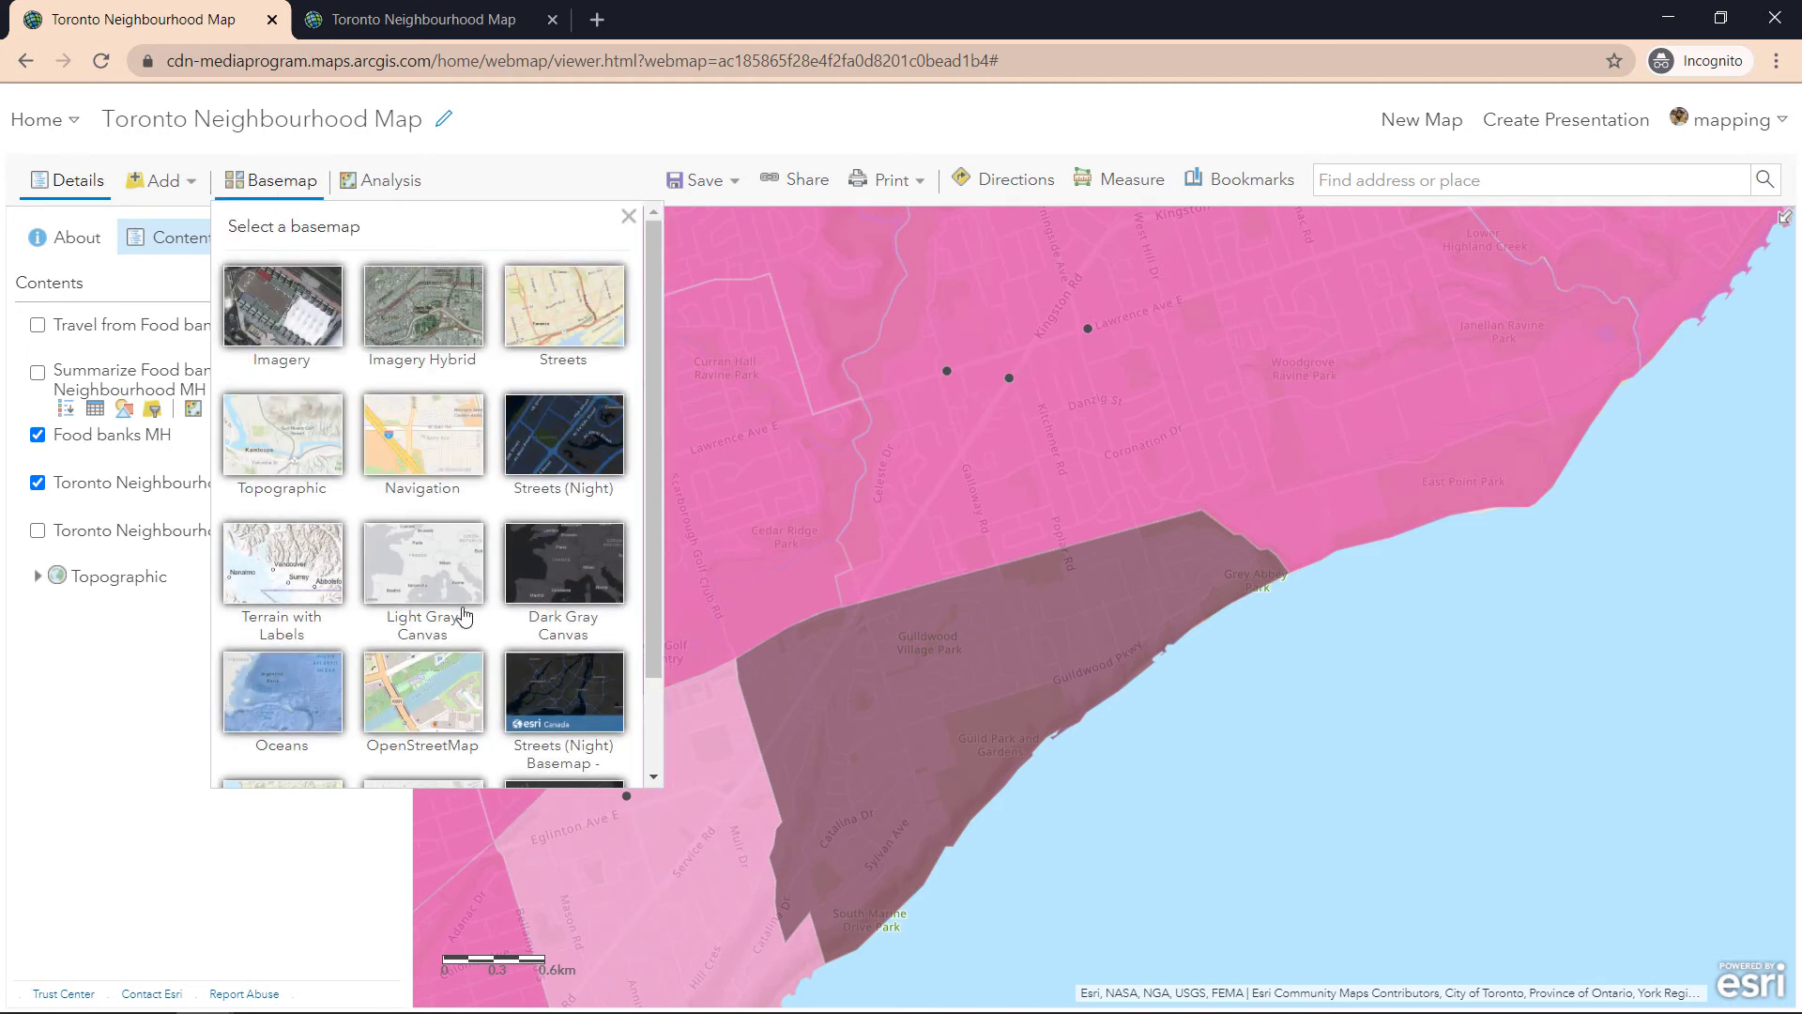
pyautogui.scroll(-2, 404, 657)
pyautogui.scroll(3, 319, 544)
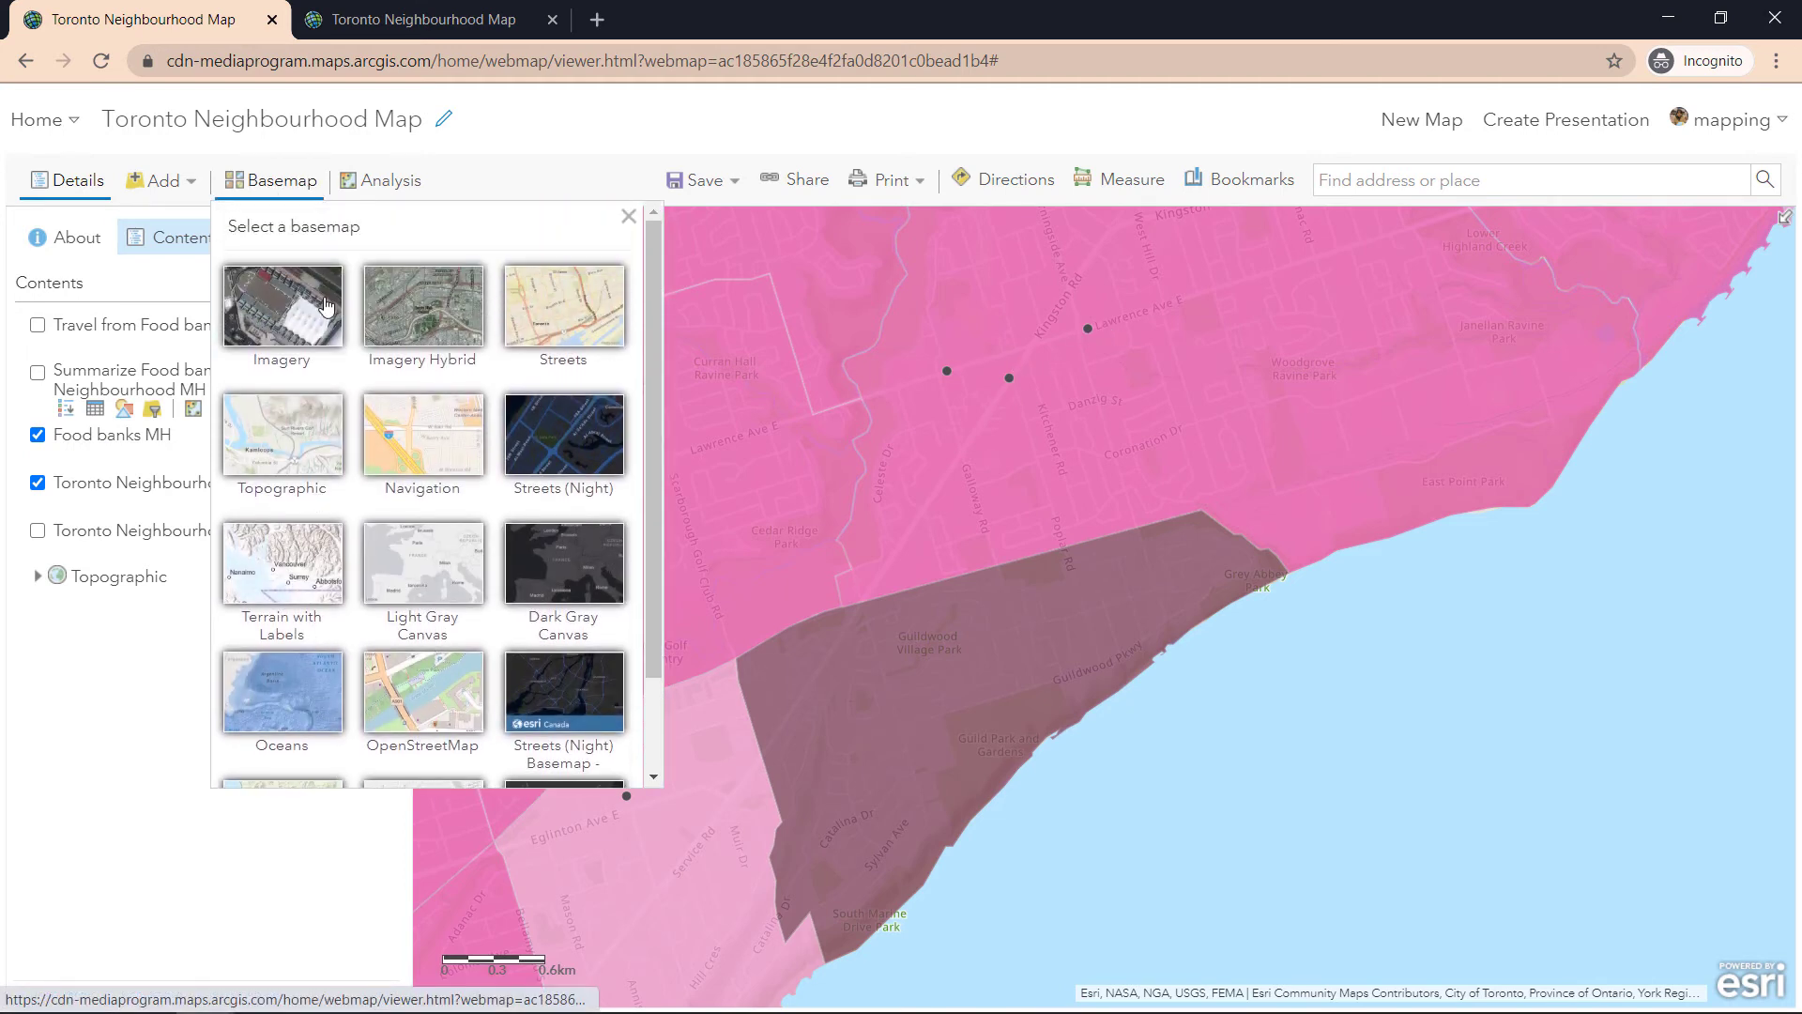
pyautogui.click(320, 312)
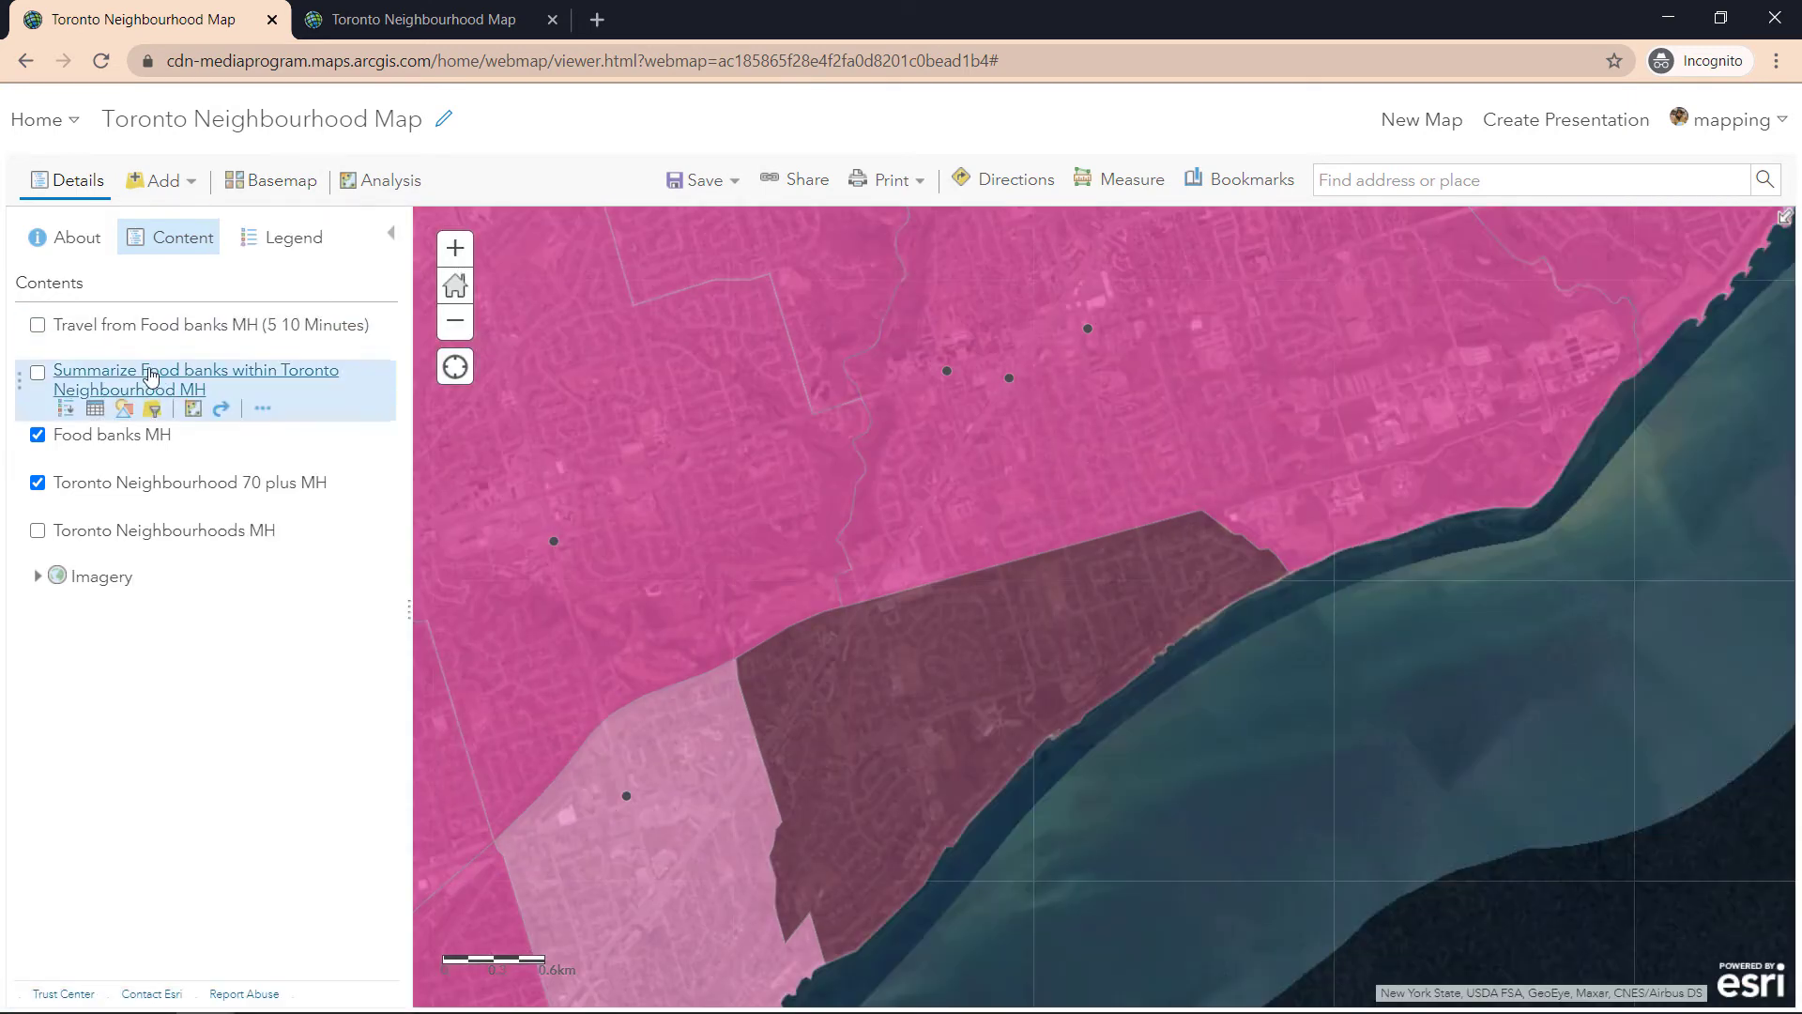
# - Hide Food banks MH and Toronto Neighbourhood 70 plus MH to examine the satellite imagery around Guildwood up close, and show both layers again
pyautogui.click(38, 435)
pyautogui.click(39, 483)
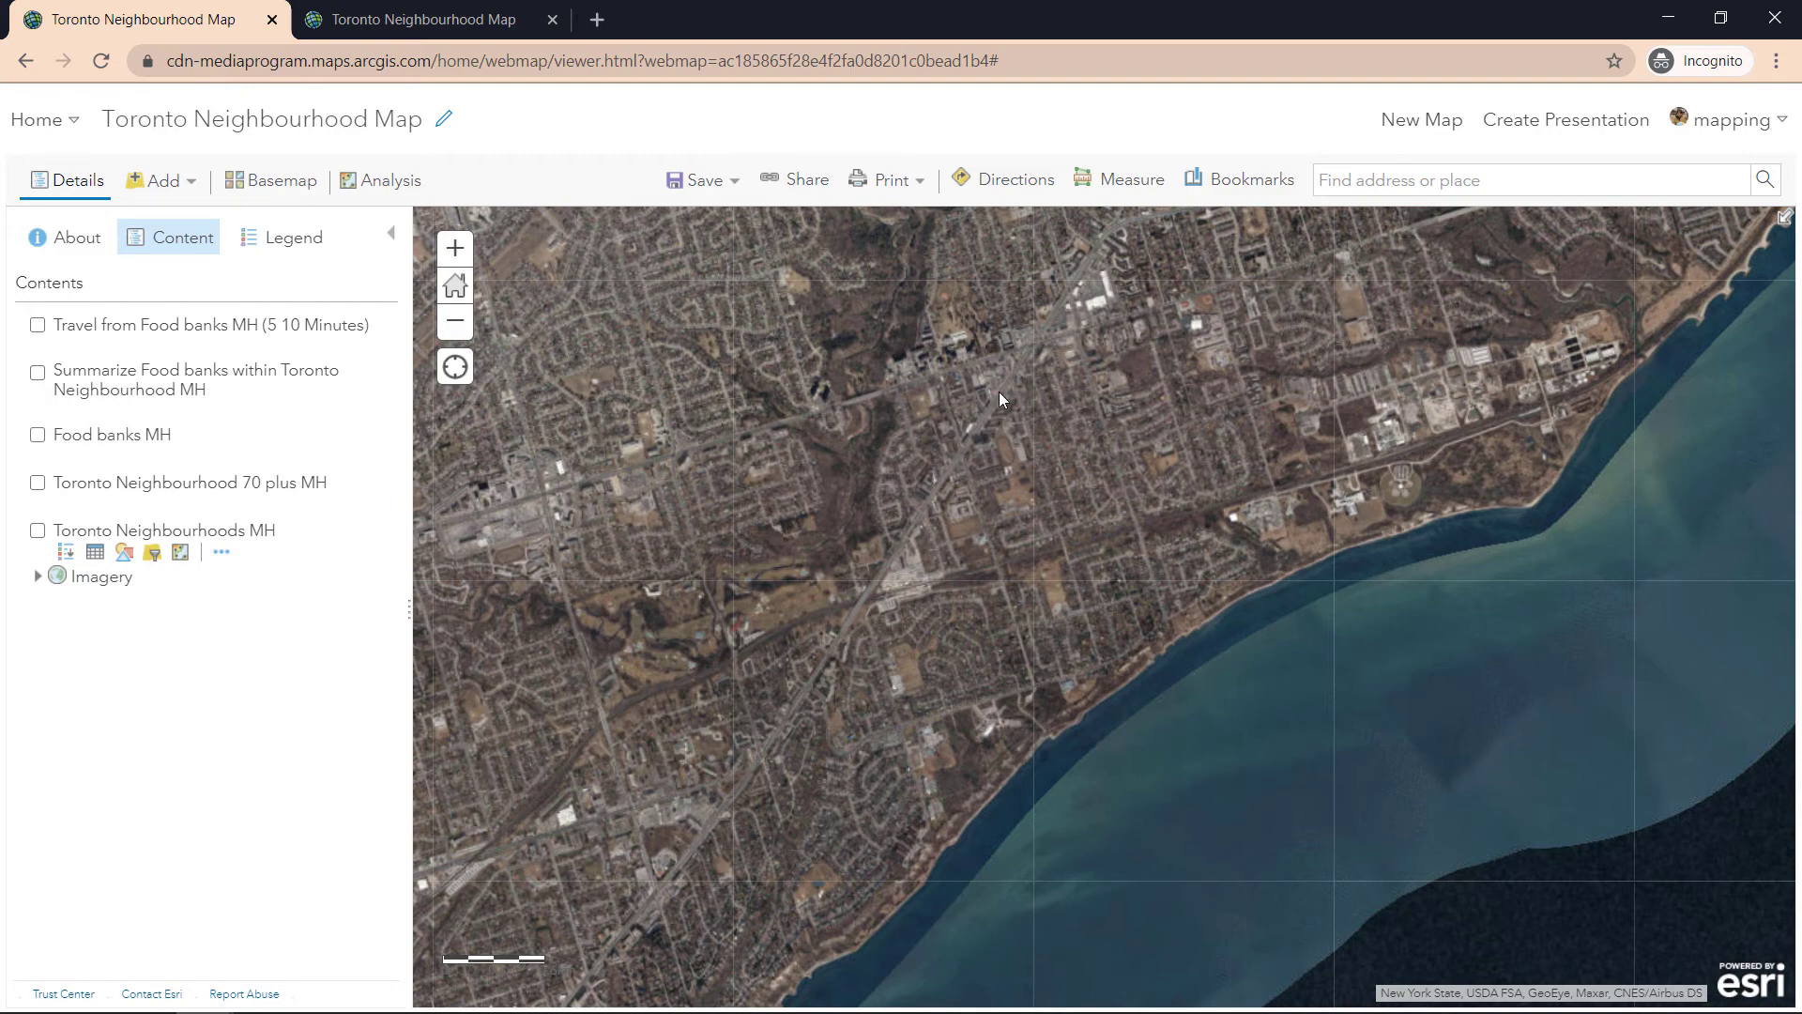
pyautogui.scroll(4, 912, 548)
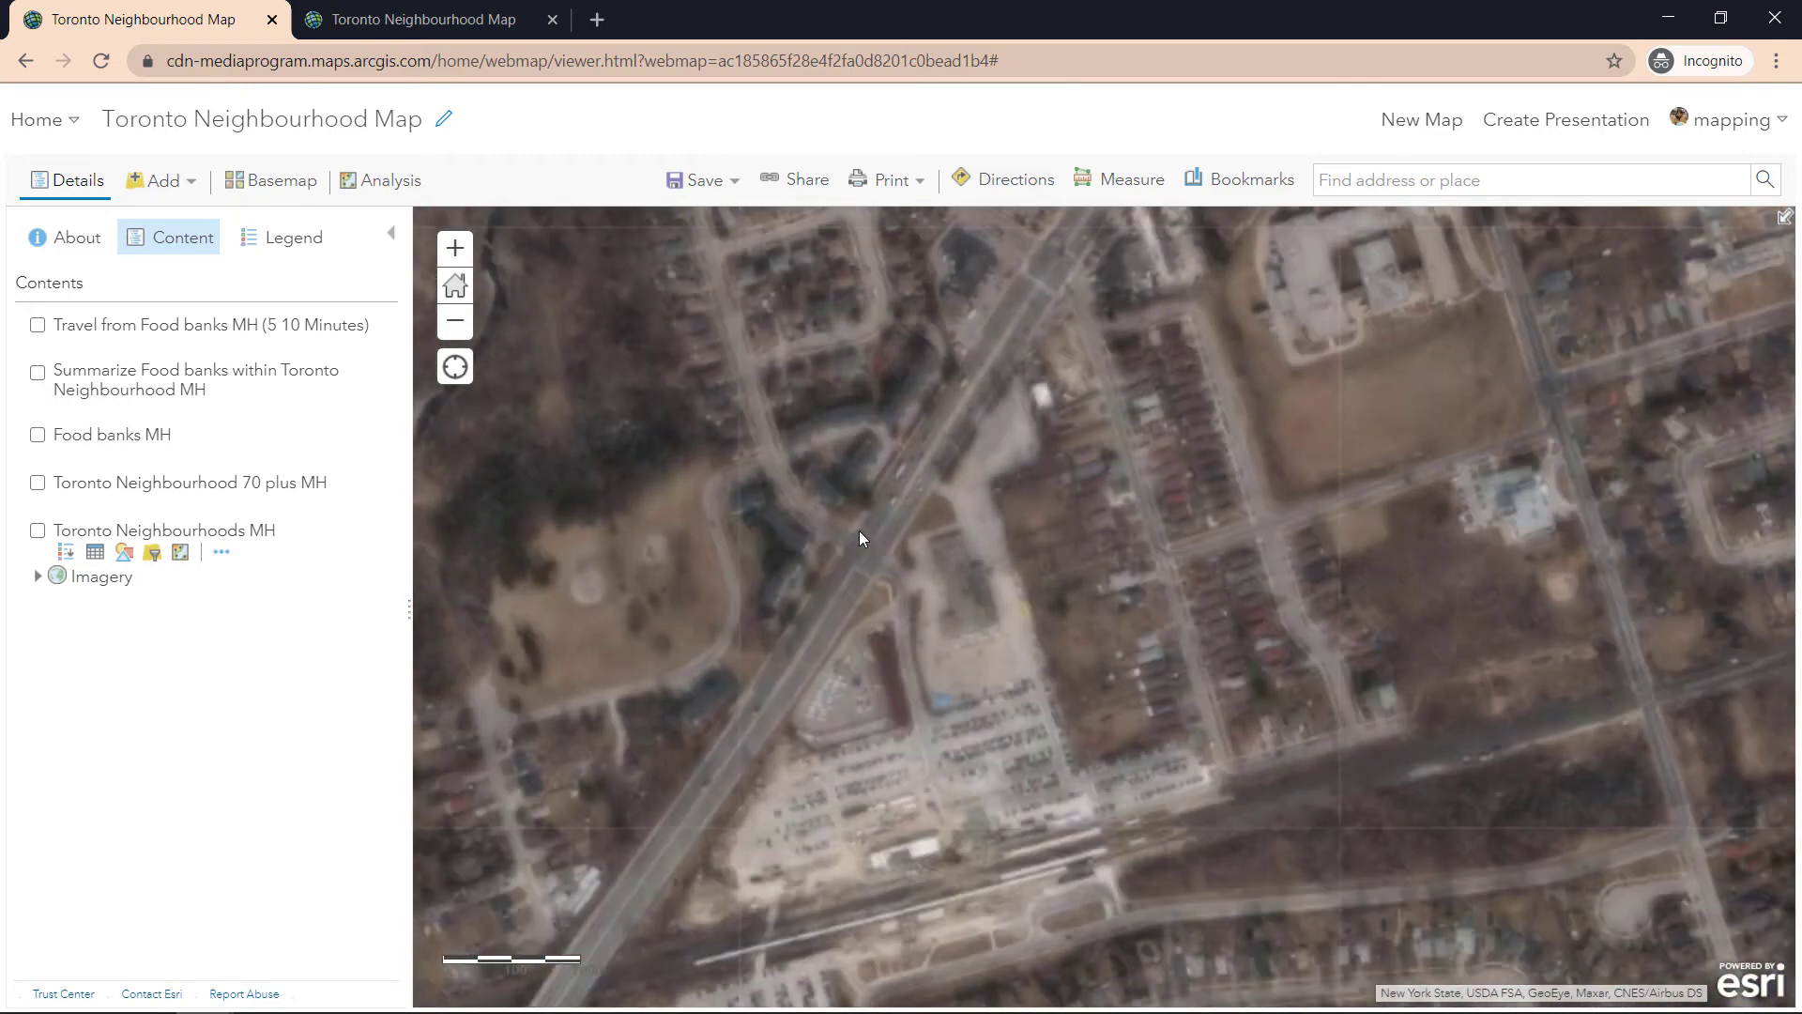
pyautogui.scroll(2, 861, 555)
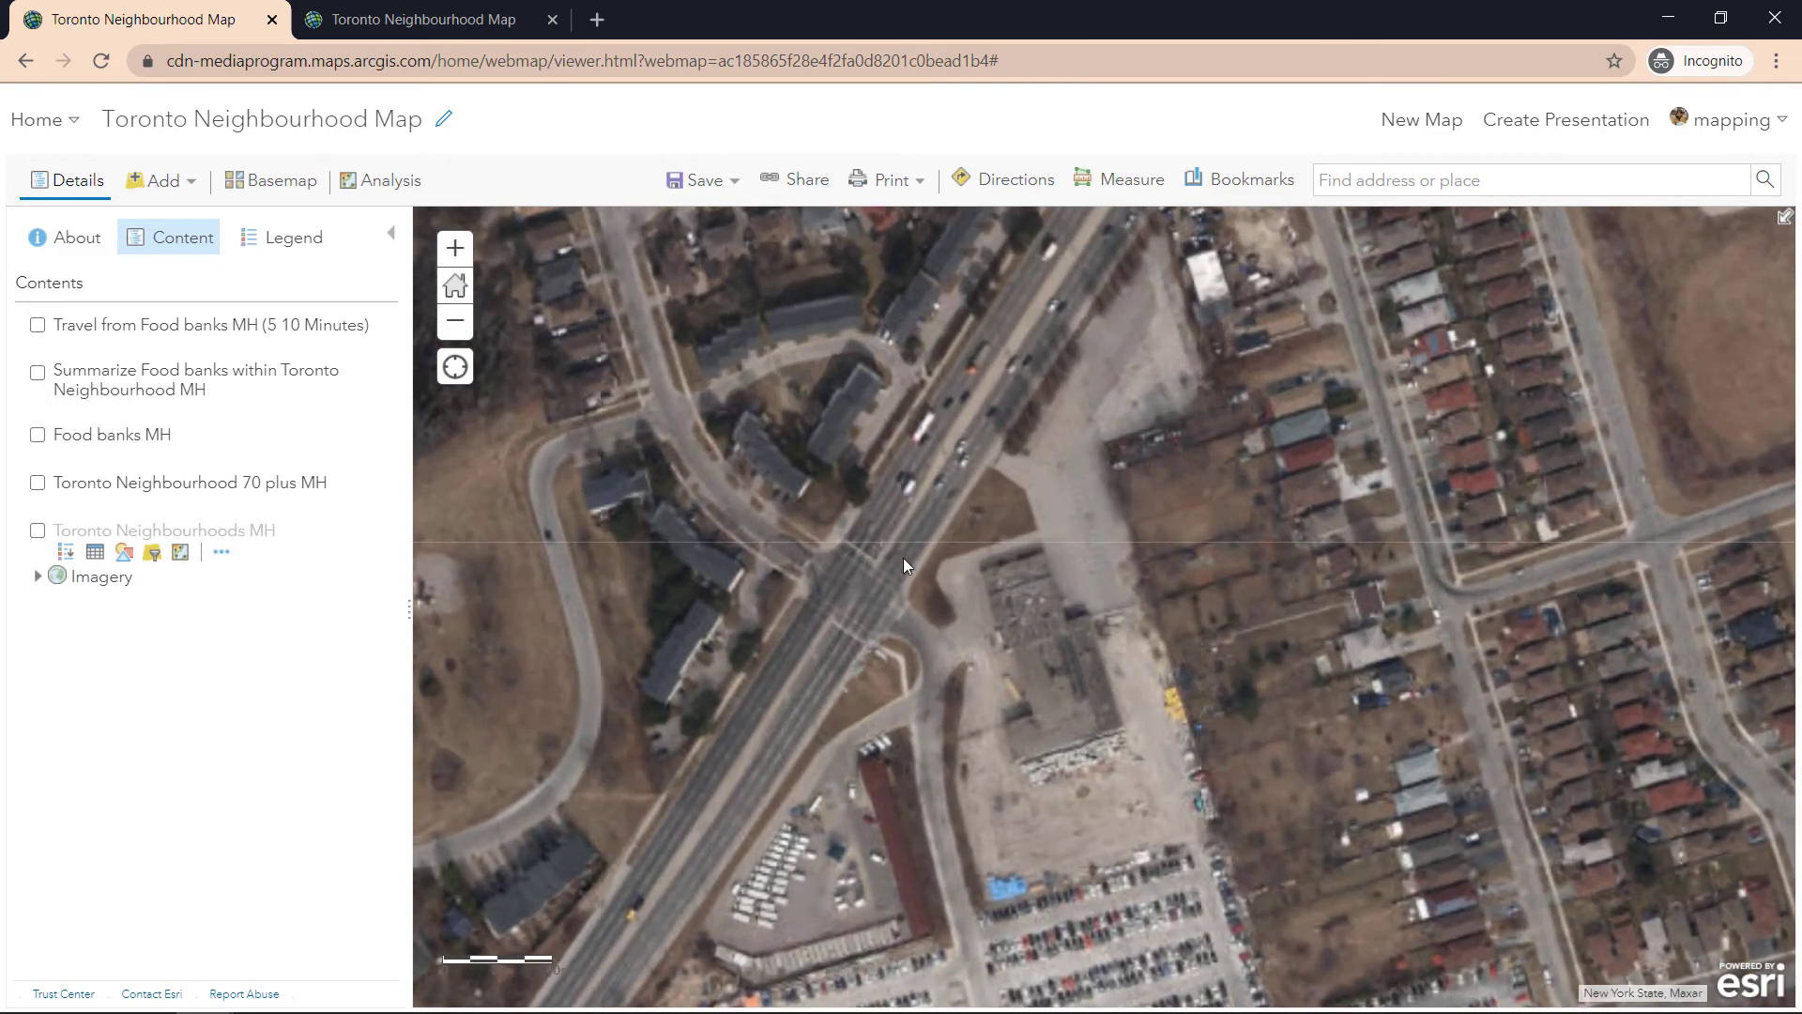
pyautogui.scroll(-2, 853, 587)
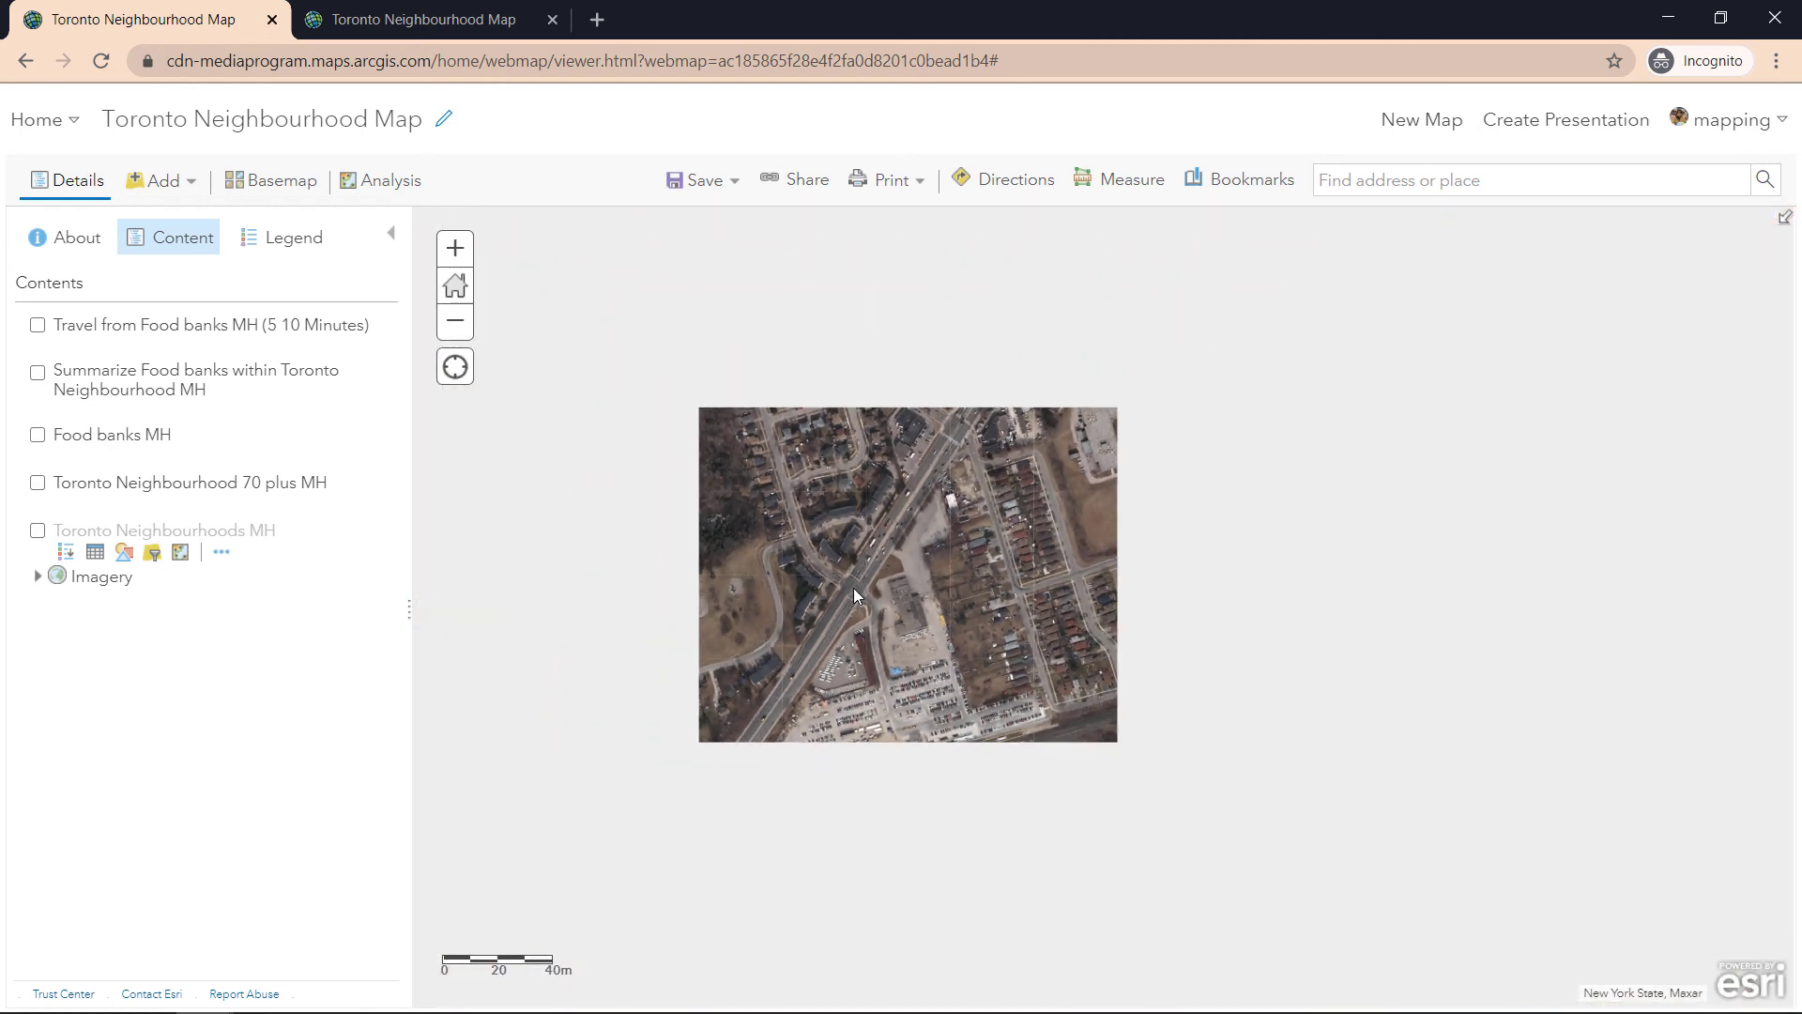
pyautogui.scroll(-1, 853, 588)
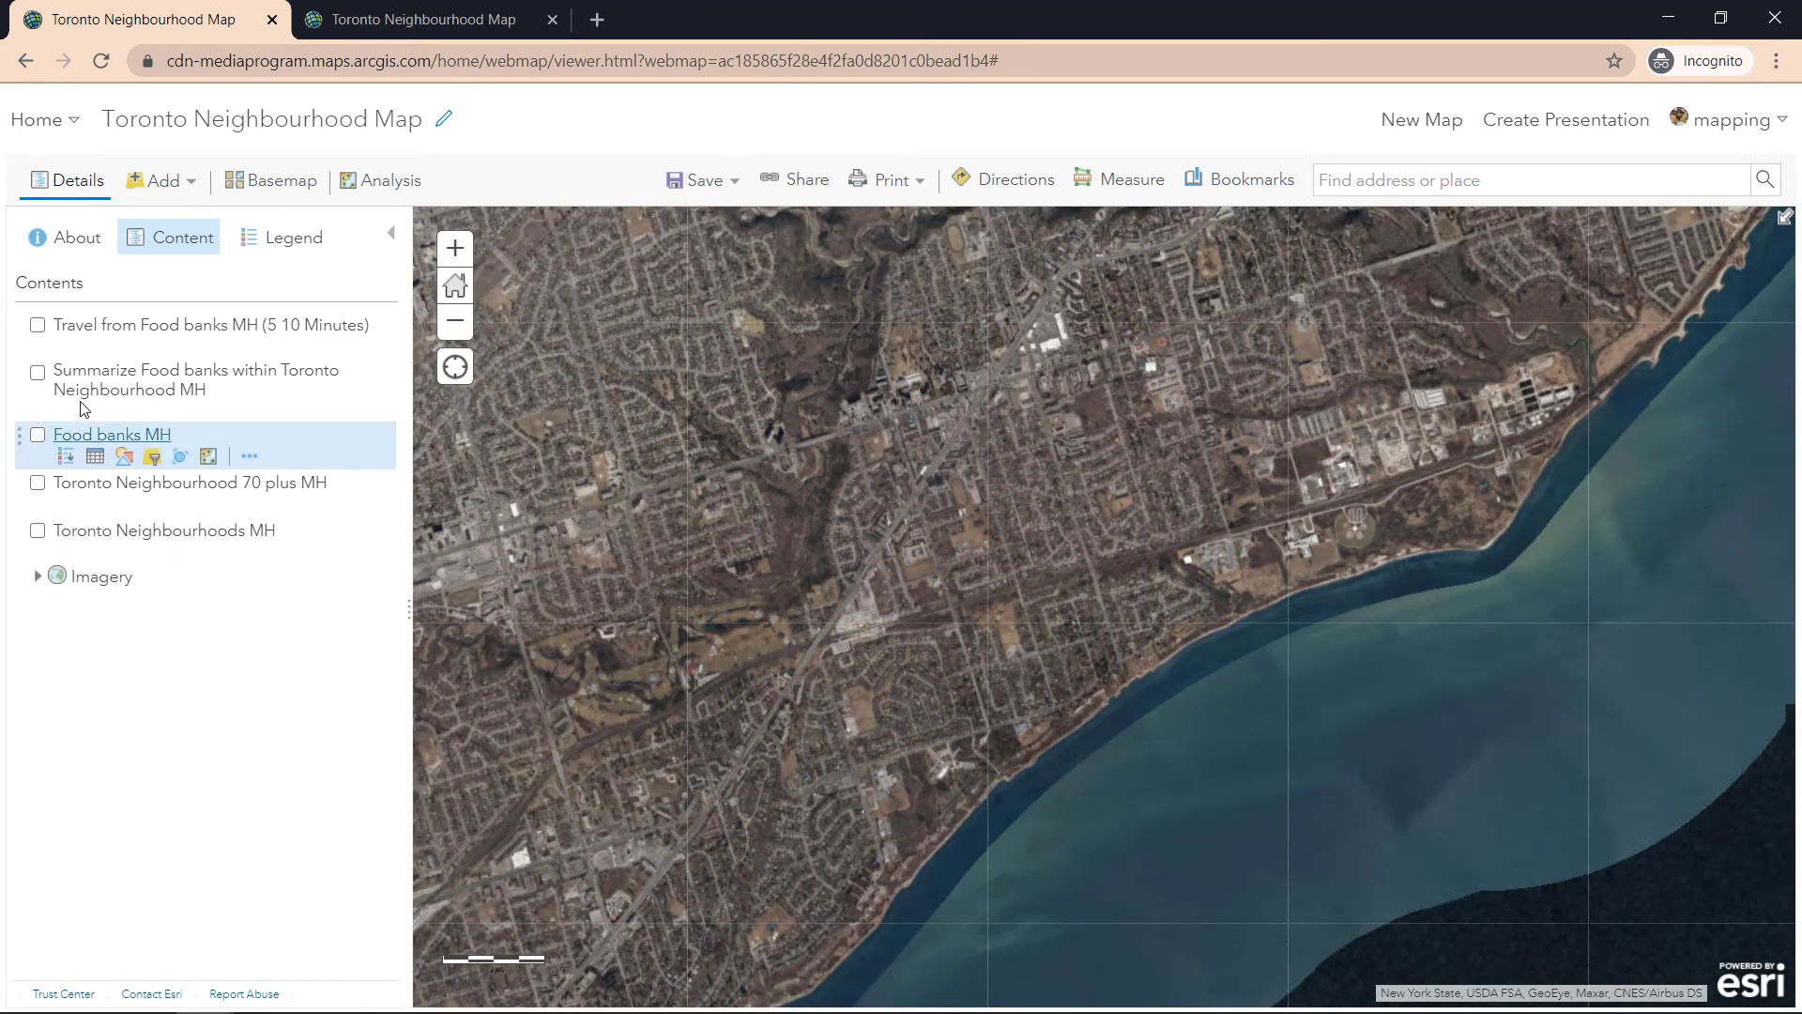
pyautogui.click(38, 483)
pyautogui.click(37, 435)
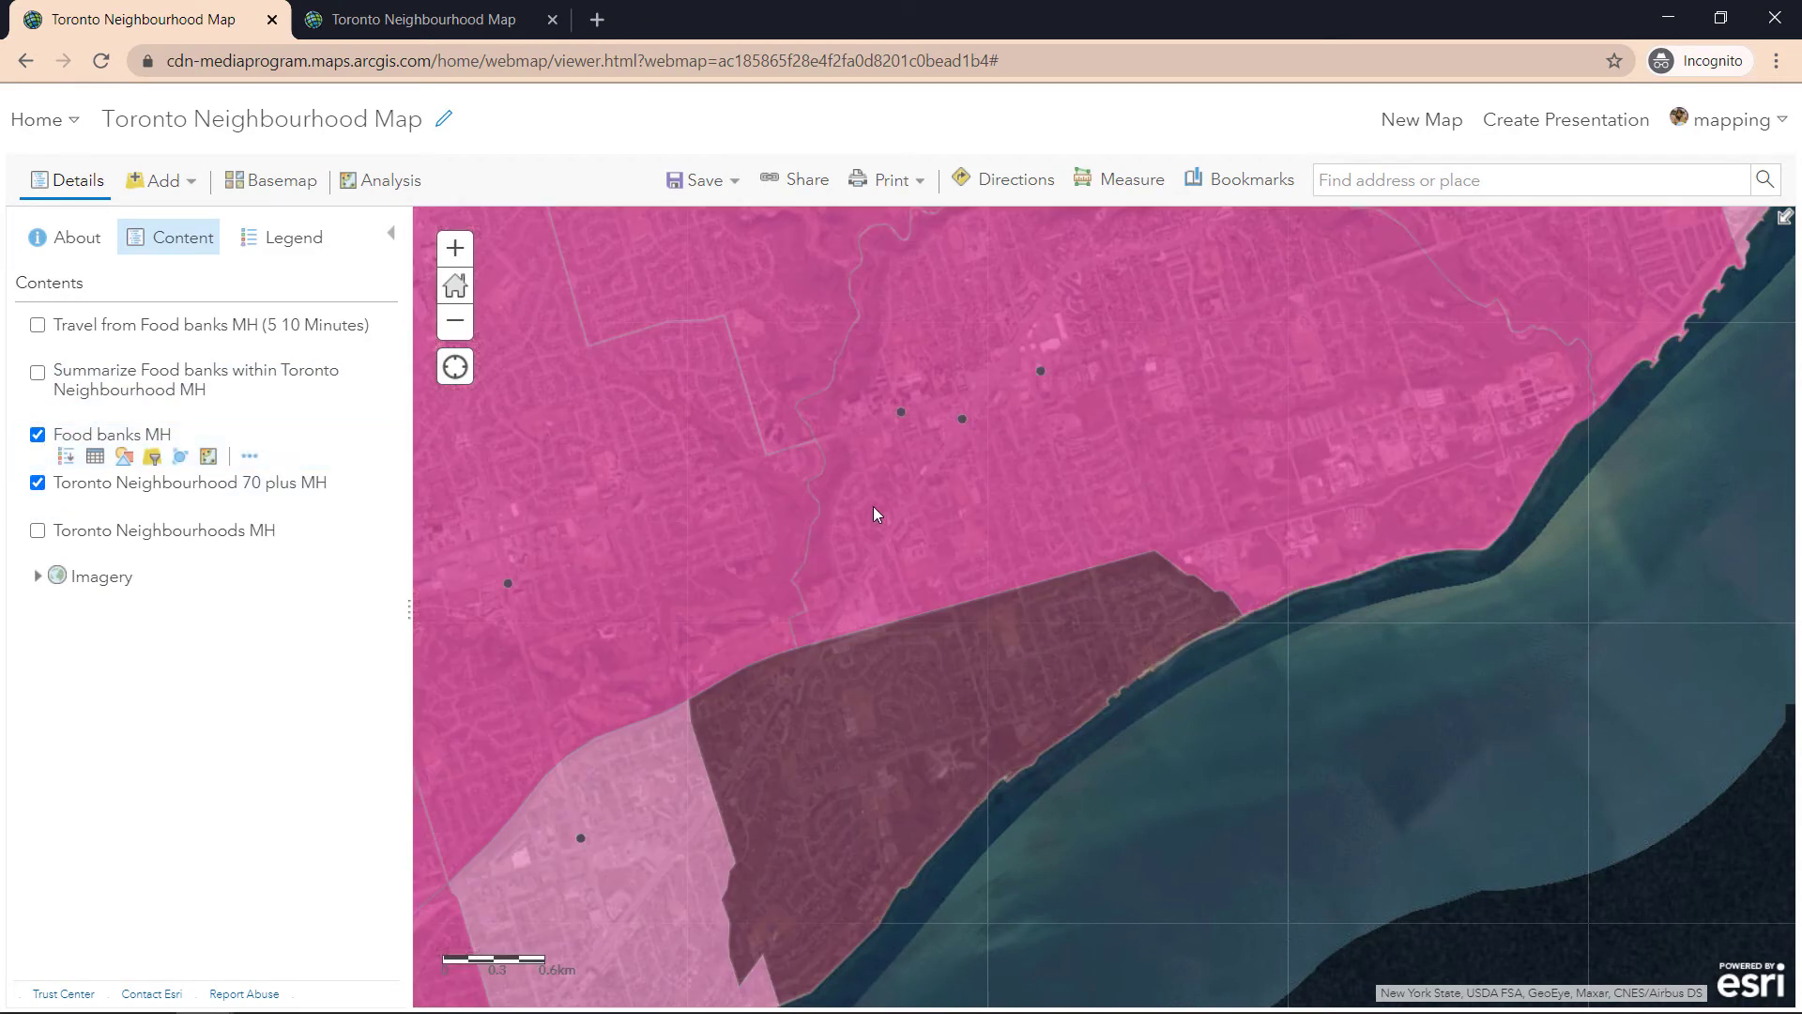
# - View the pop-up for the Guildwood neighbourhood and consult the guiding question in the Introduction to ArcGIS Online story
pyautogui.click(937, 655)
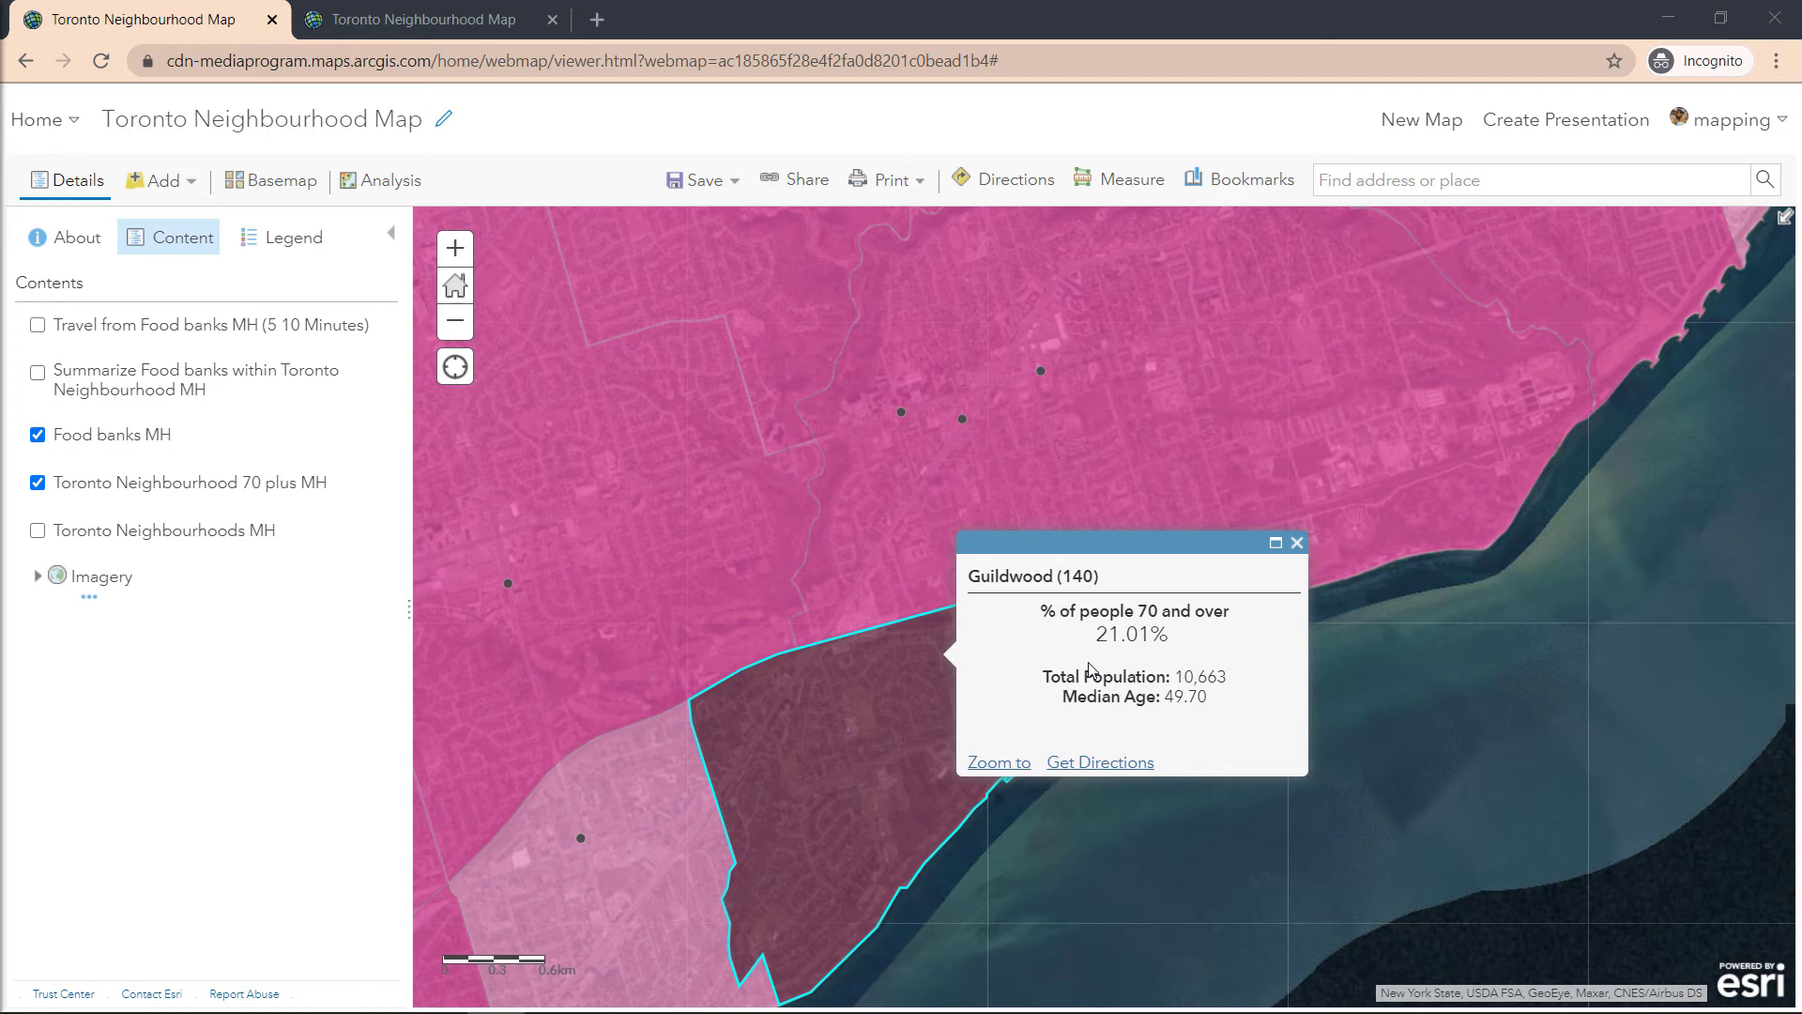
pyautogui.hotkey('alt', 'Tab')
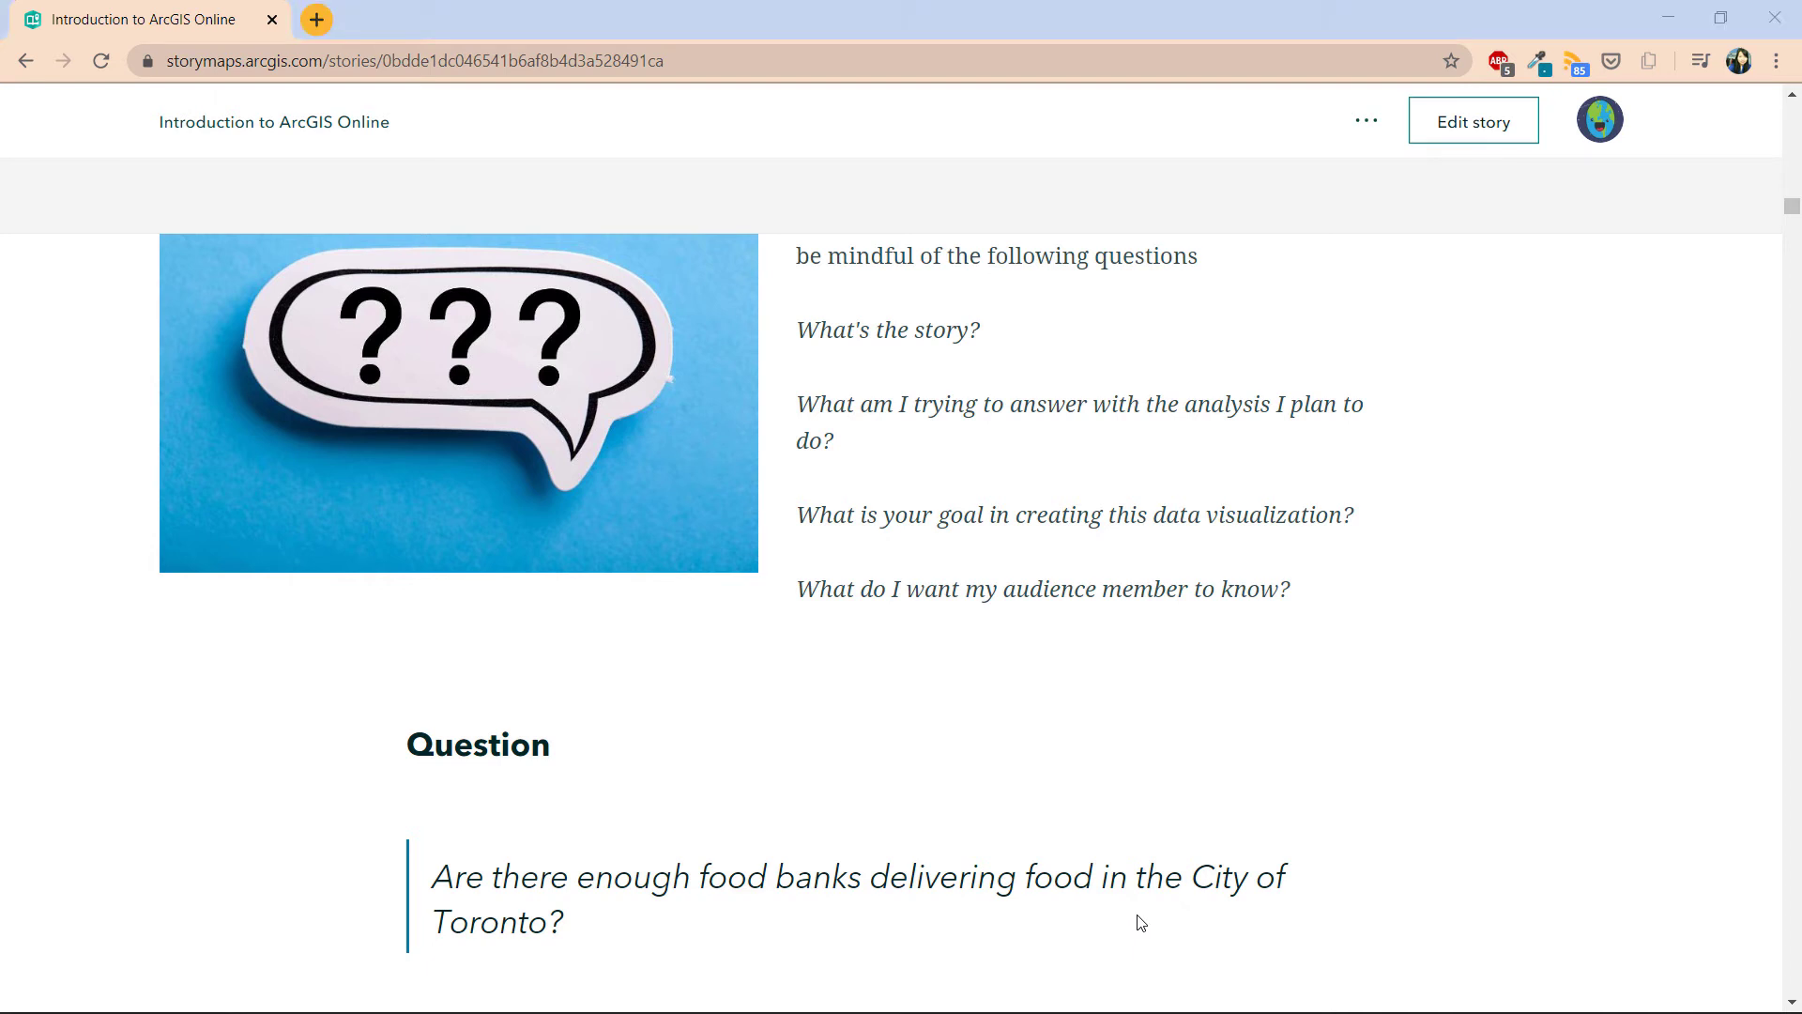
pyautogui.hotkey('alt', 'Tab')
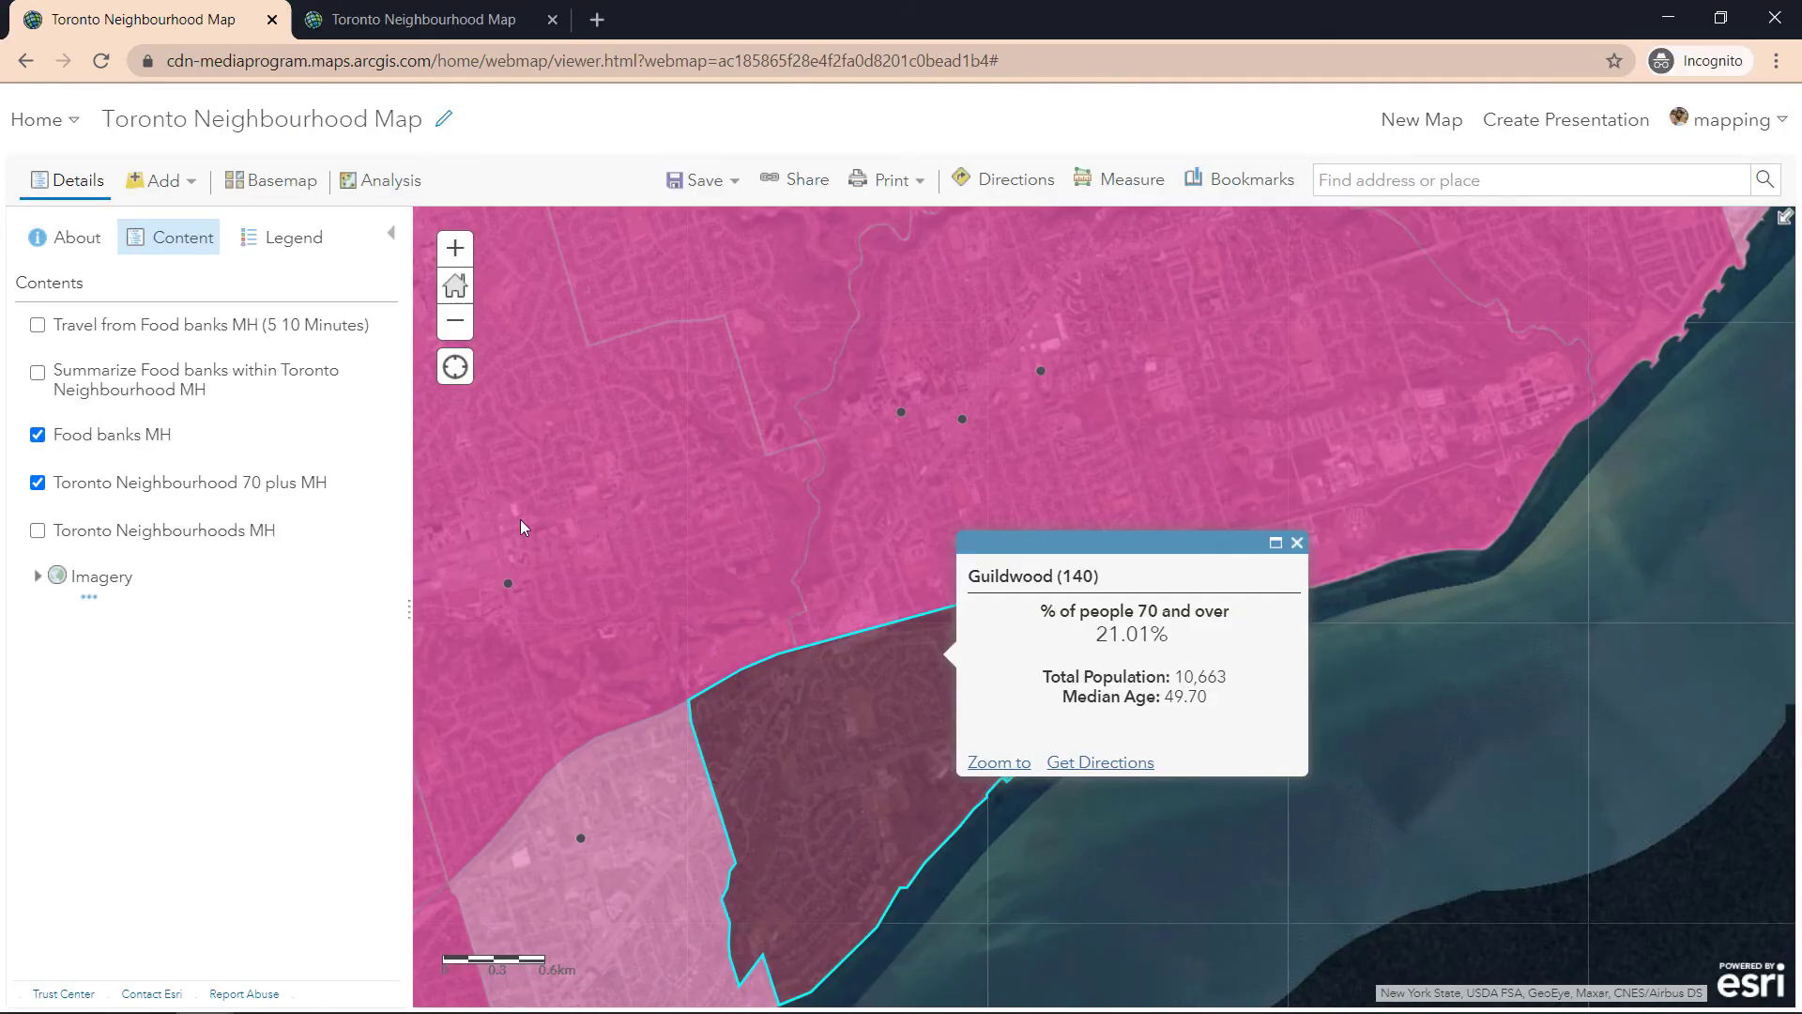
# - Show the Travel from Food banks and Summarize Food banks layers over the imagery, and close the Guildwood pop-up
pyautogui.click(37, 325)
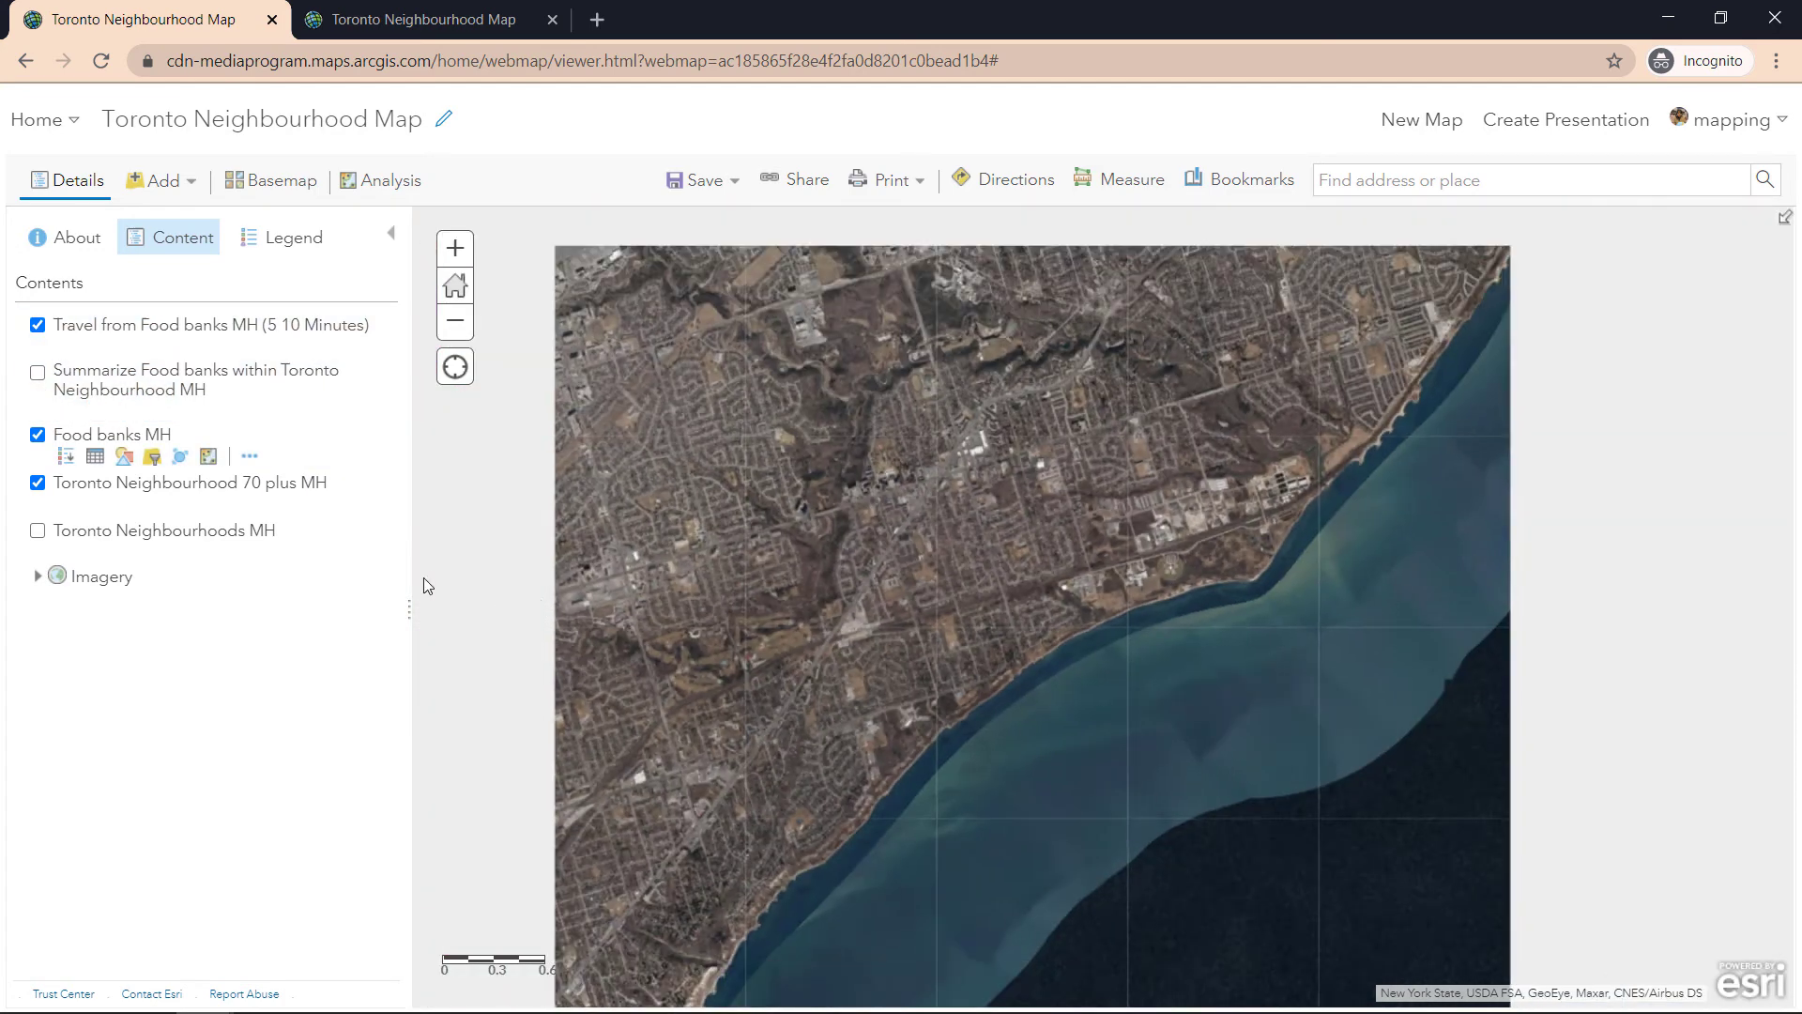
pyautogui.click(38, 373)
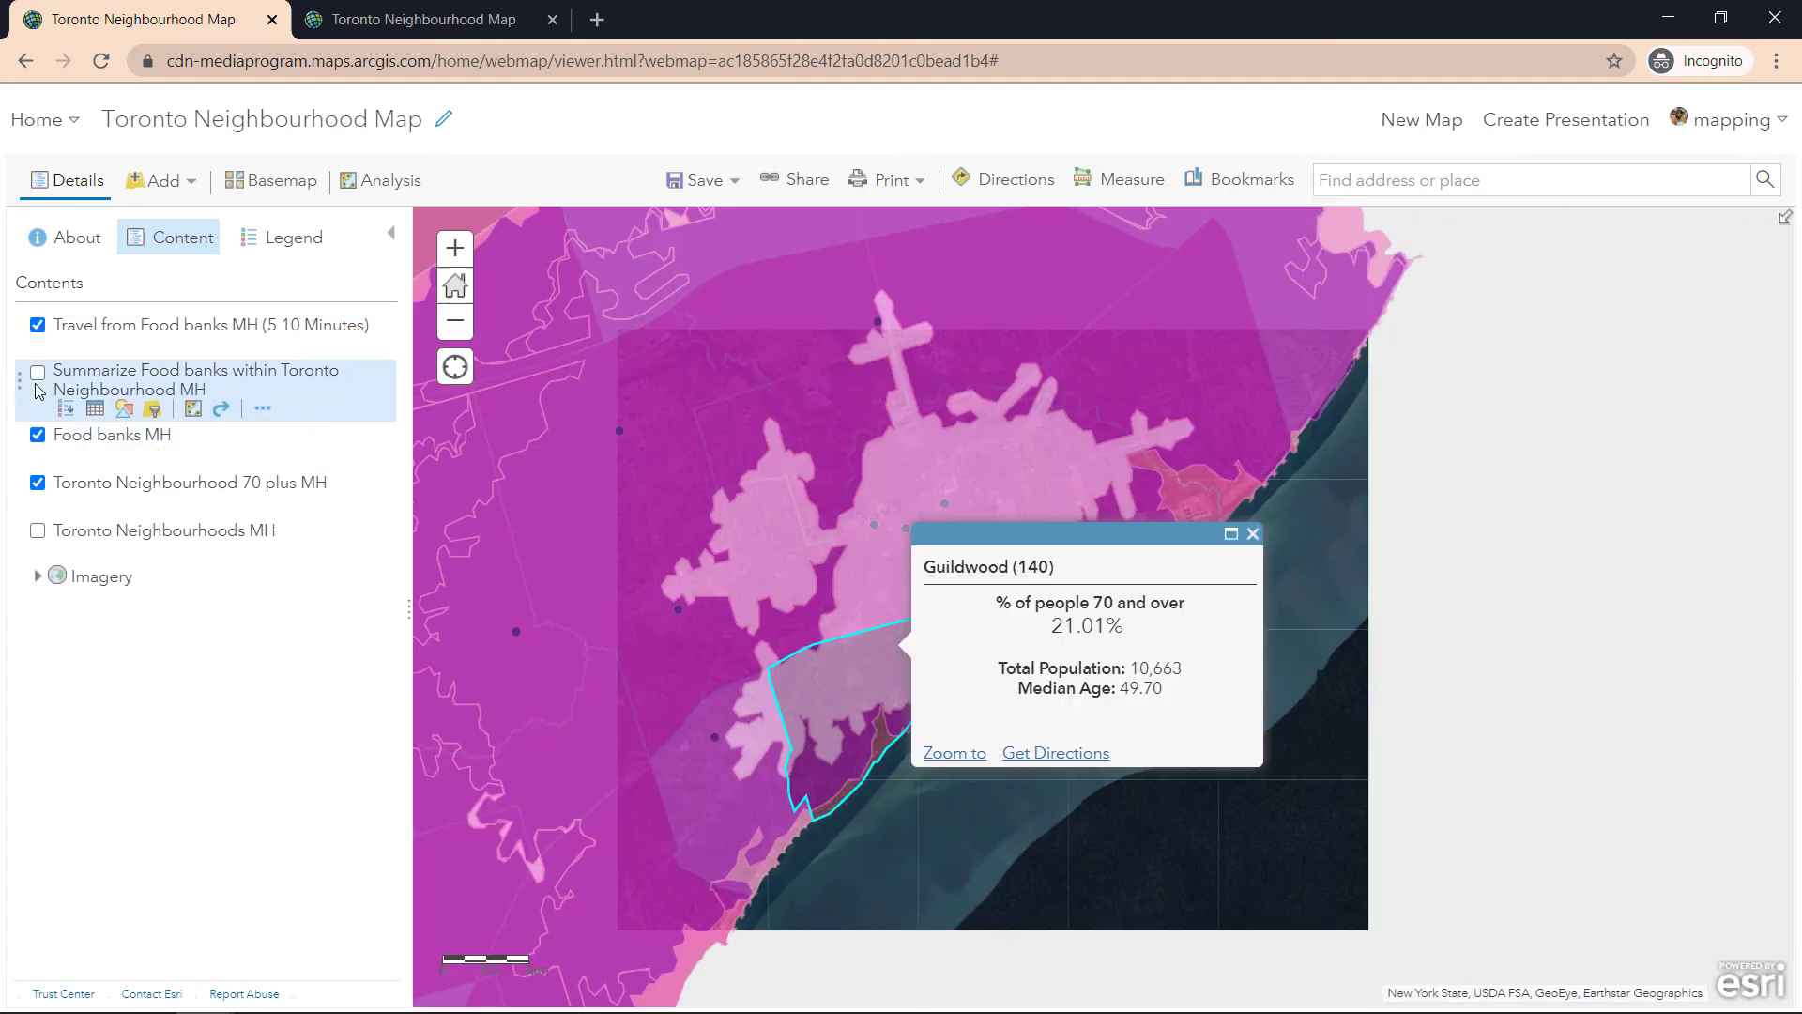
pyautogui.click(1254, 534)
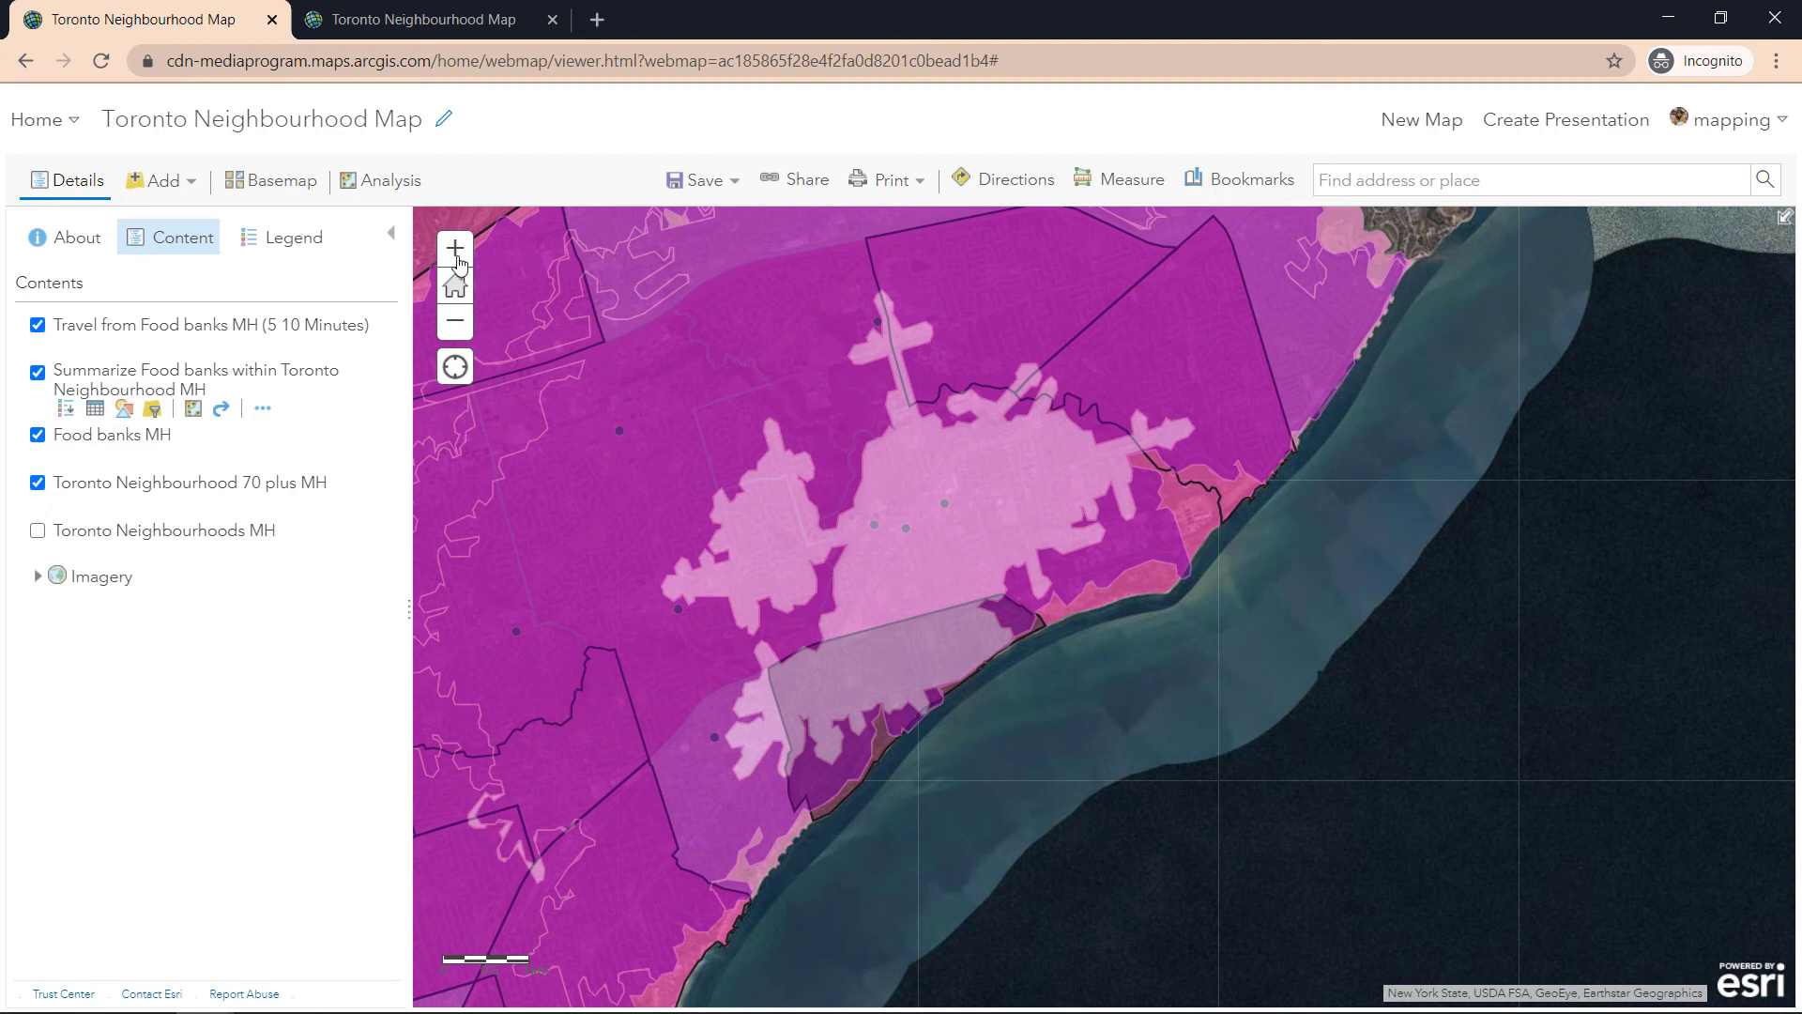
# - Switch to the Introduction to ArcGIS Online story and review its Summarize Within, Filter and Create Drive-Time Areas workflow sections
pyautogui.click(391, 188)
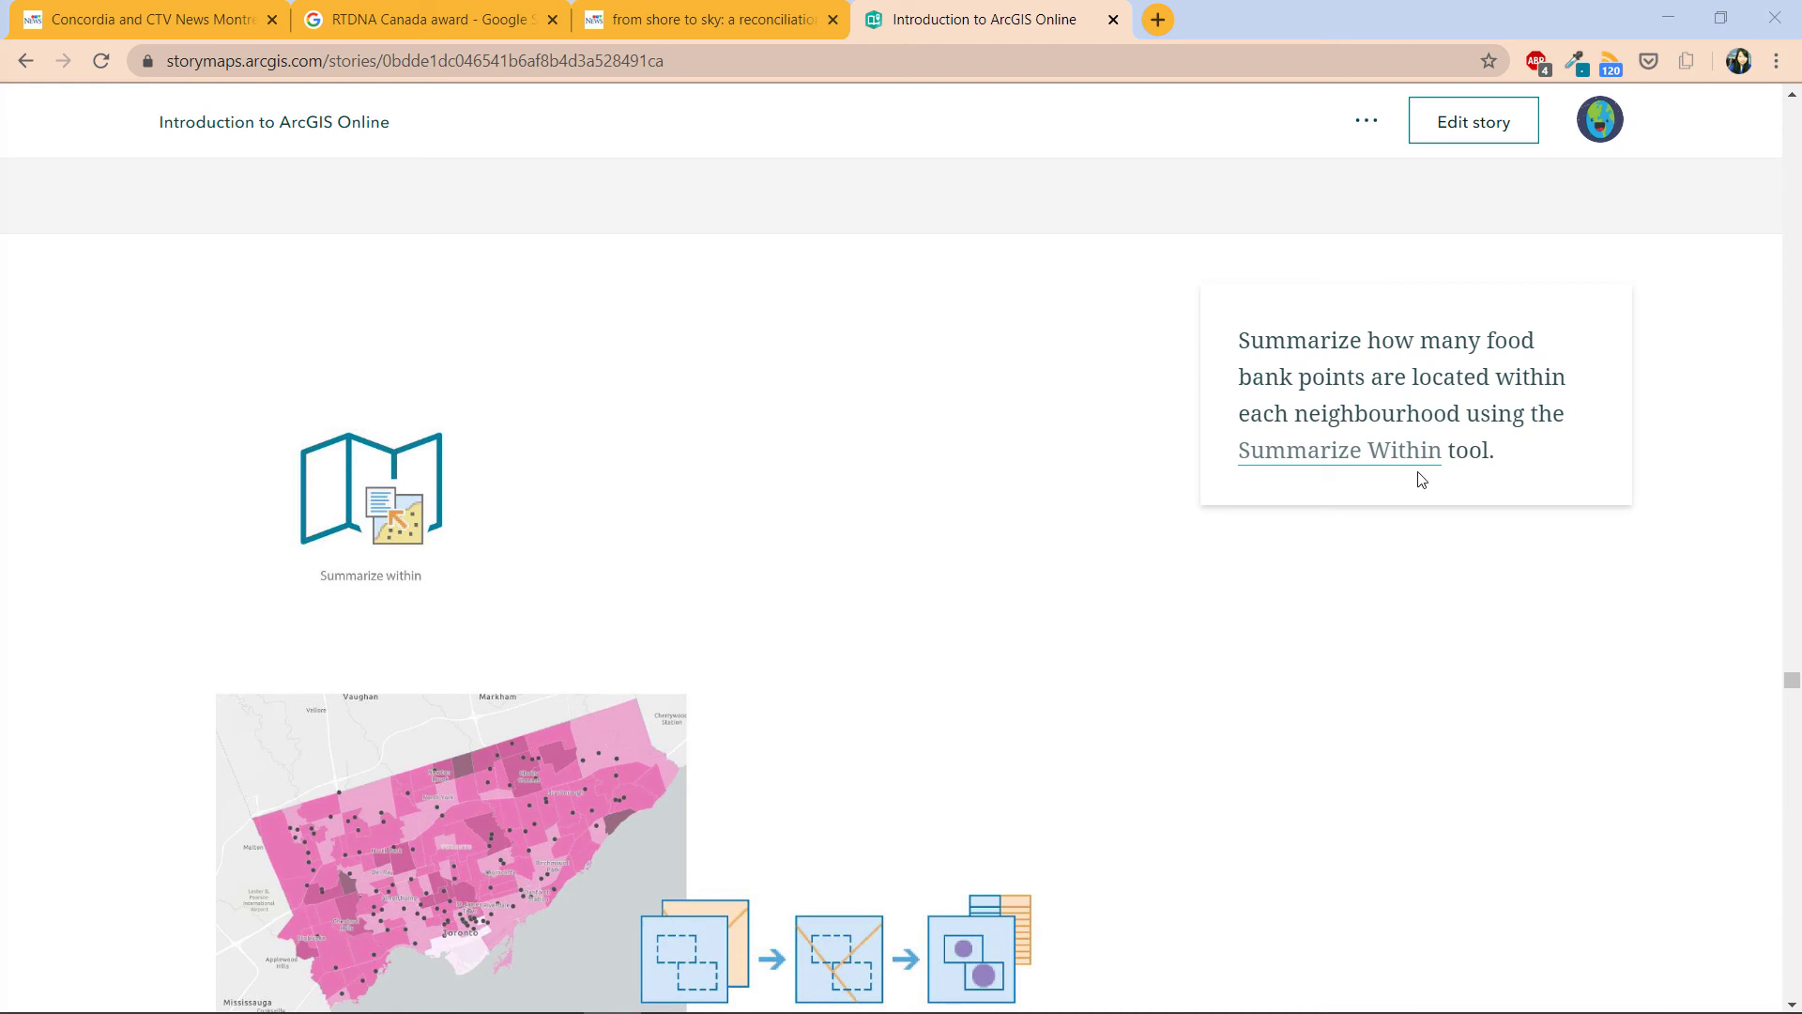
pyautogui.scroll(-7, 1436, 485)
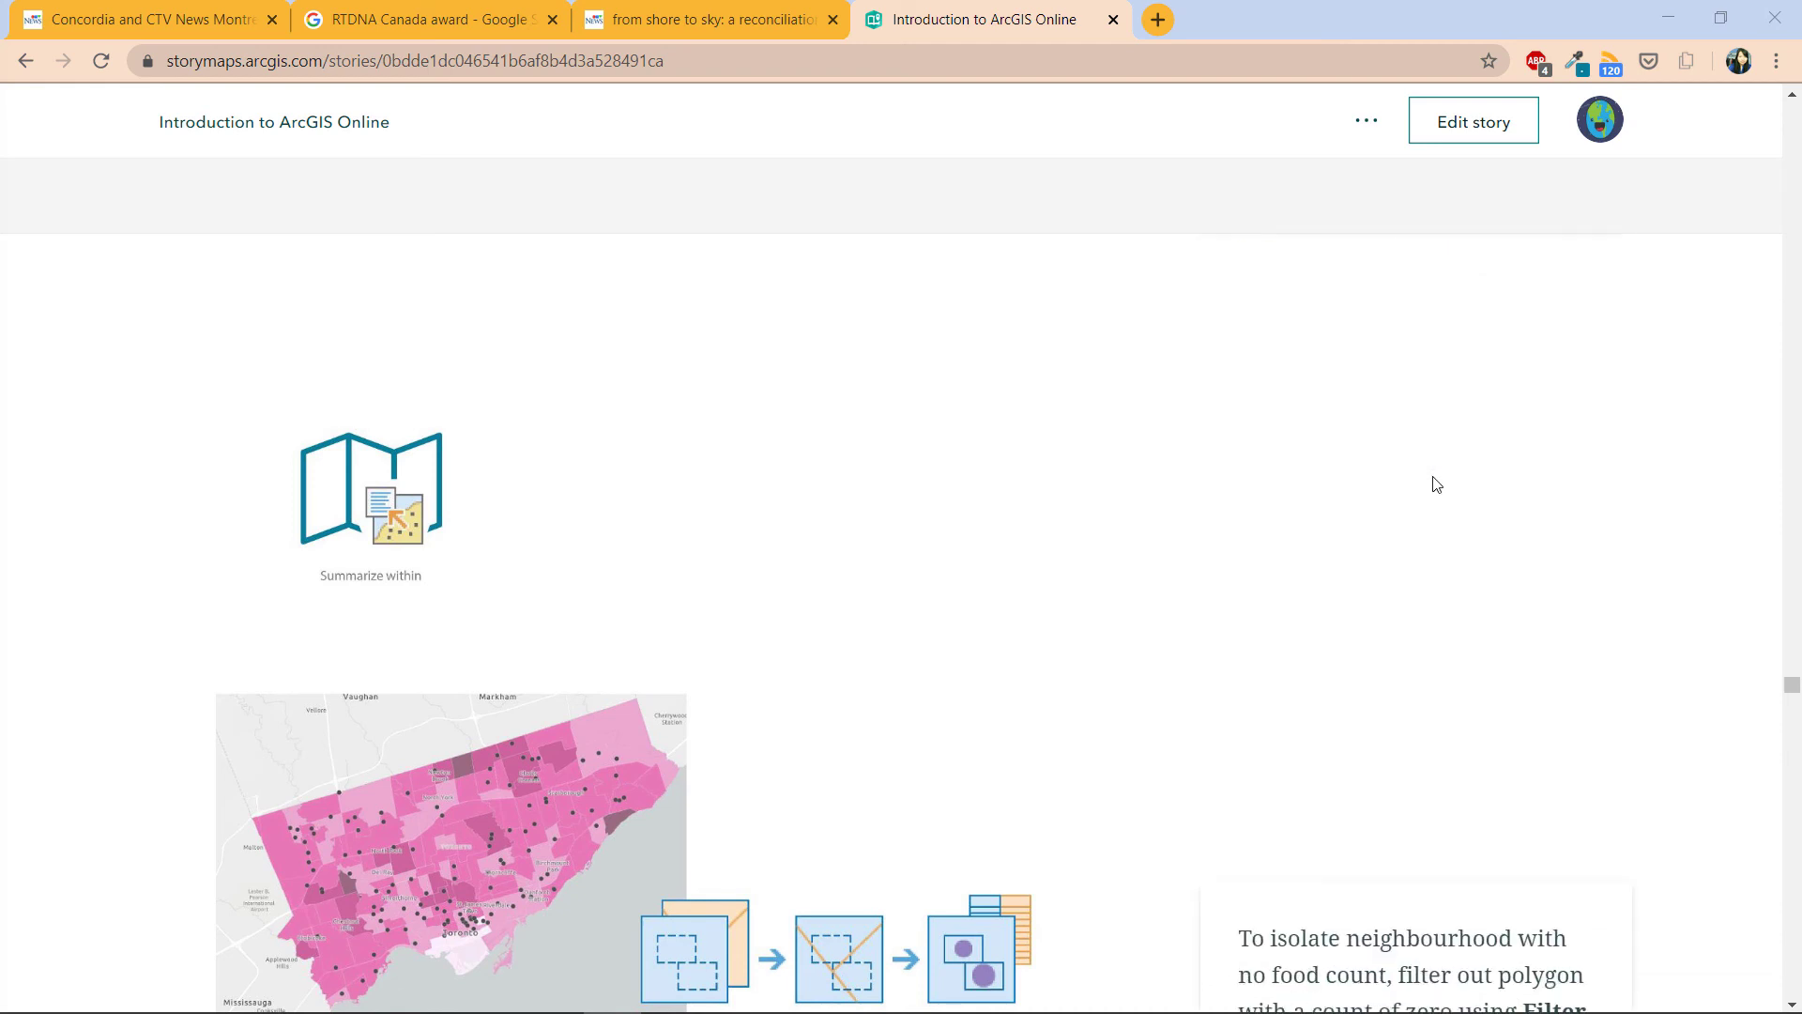
pyautogui.scroll(-2, 1436, 485)
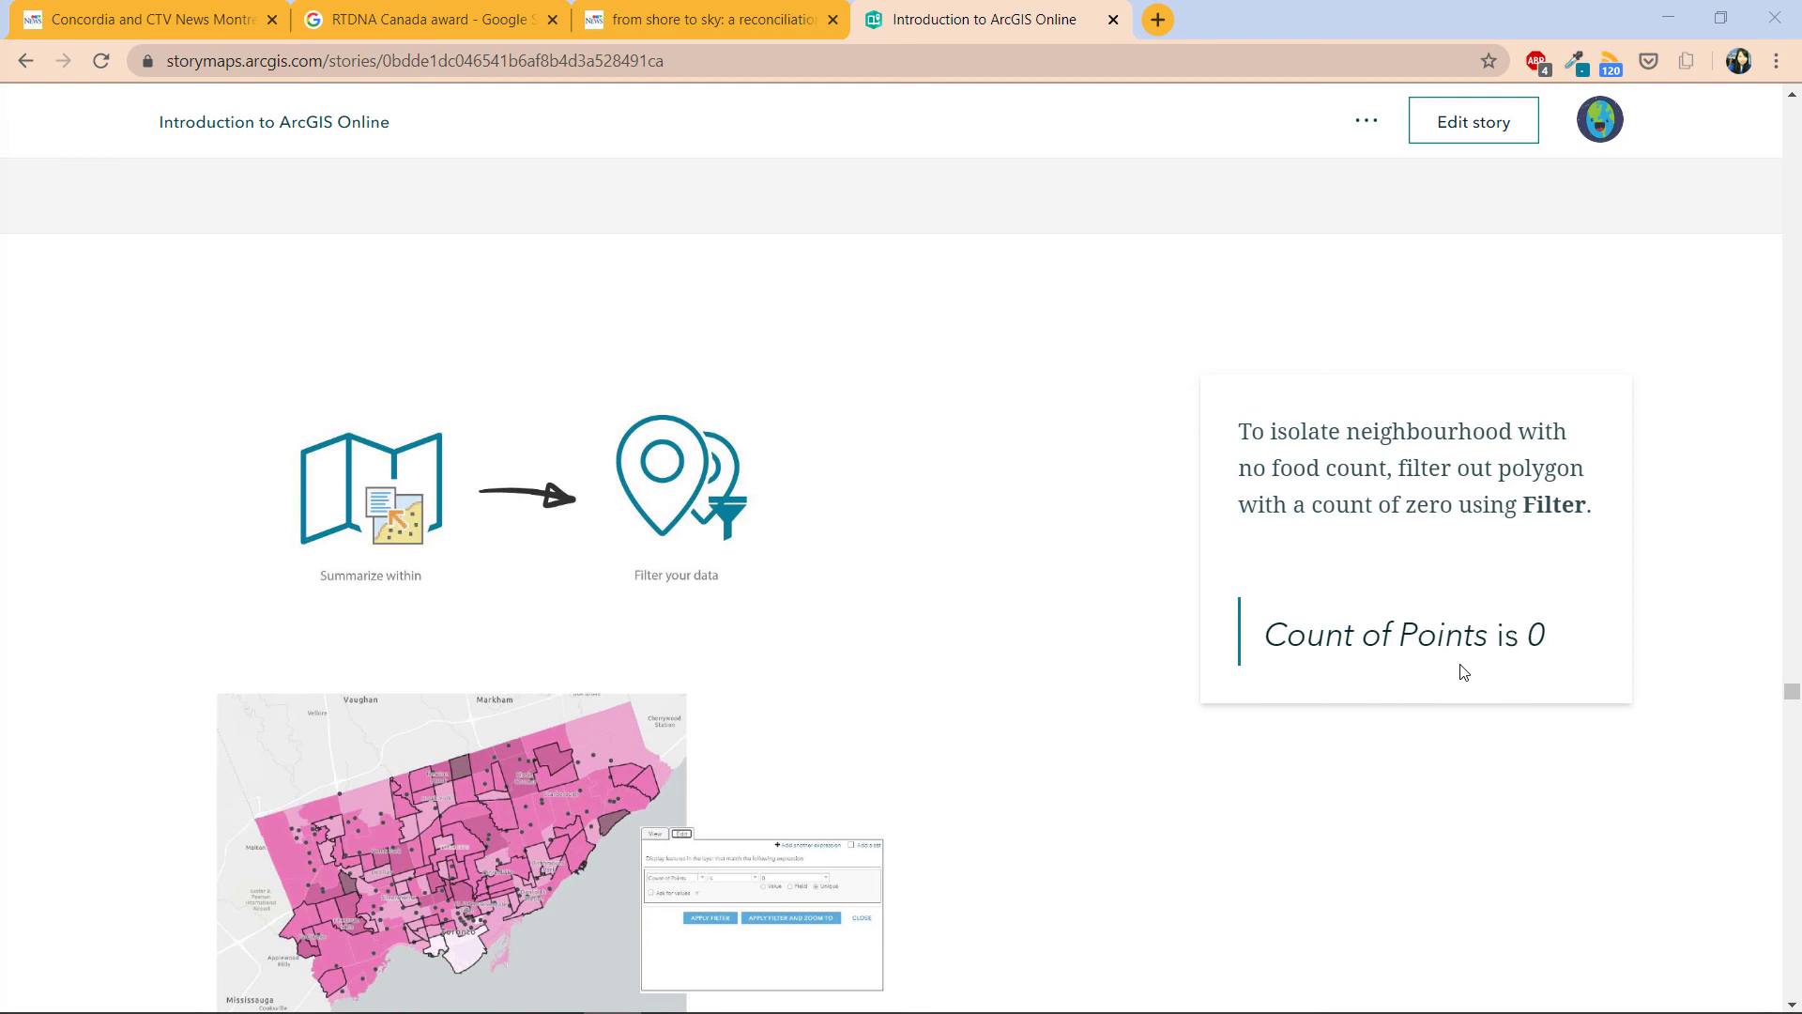
pyautogui.scroll(-5, 1464, 672)
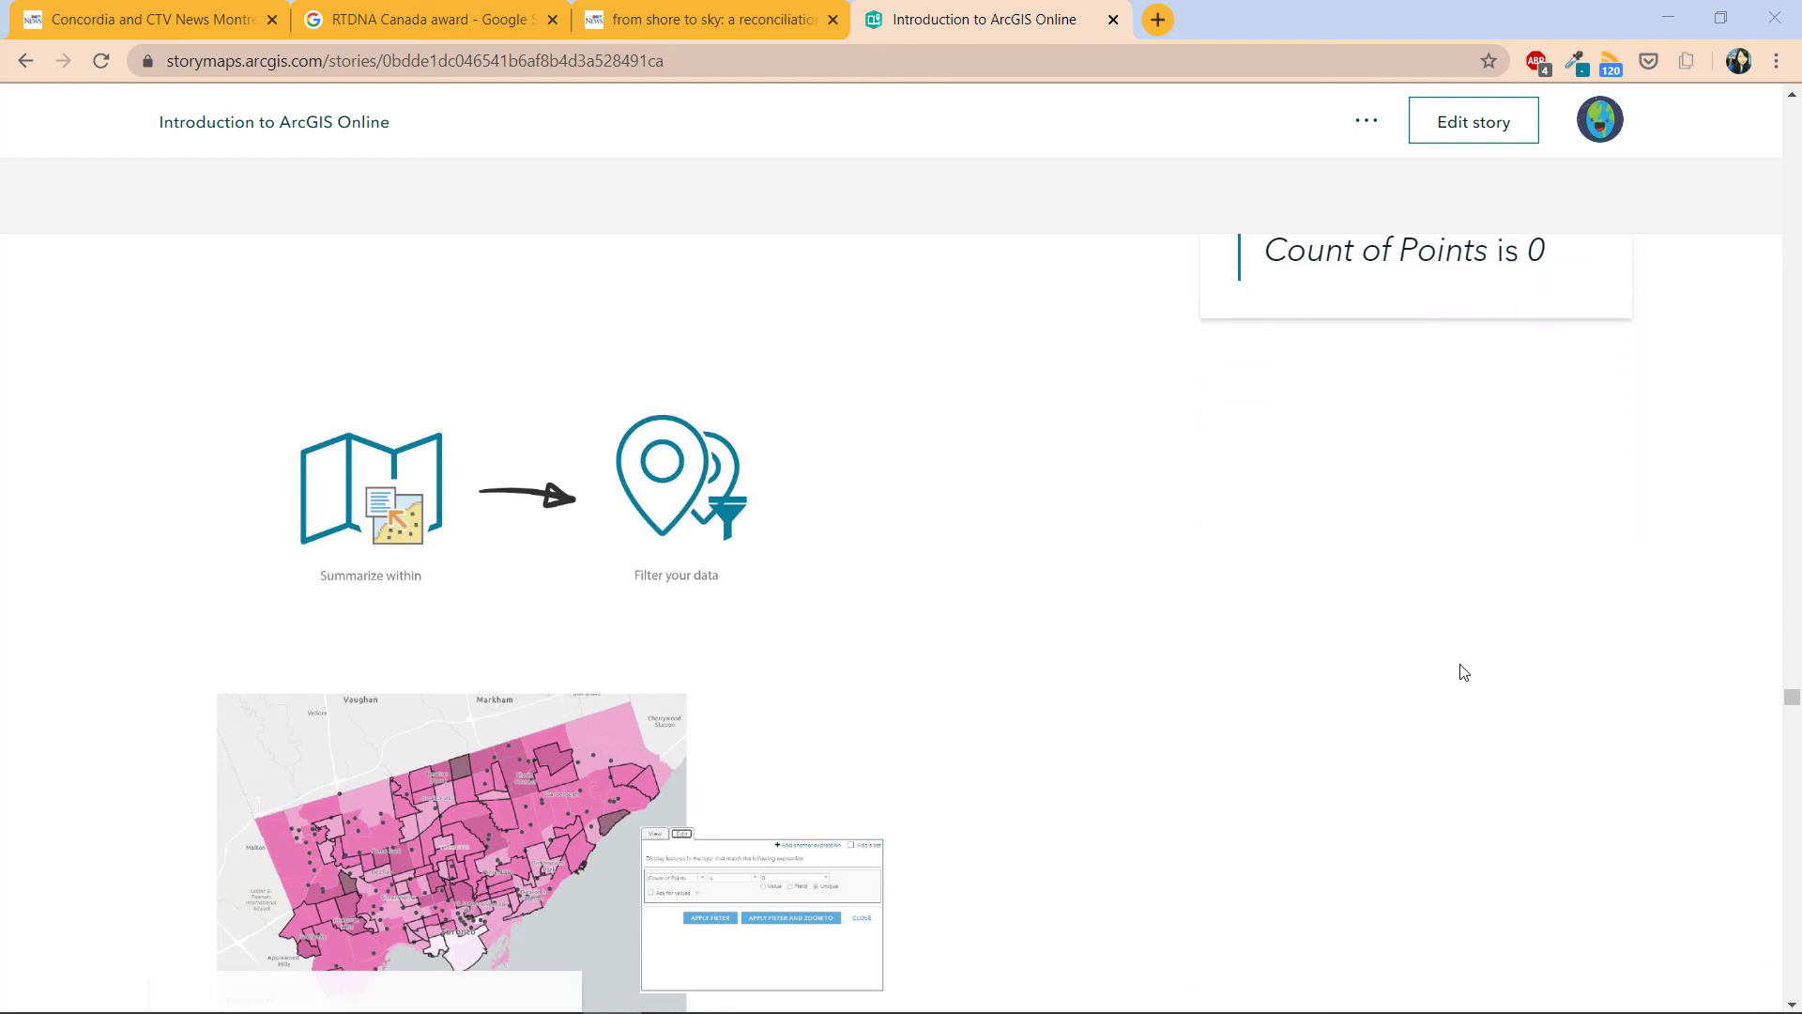
pyautogui.scroll(-2, 1462, 670)
pyautogui.scroll(-2, 1462, 670)
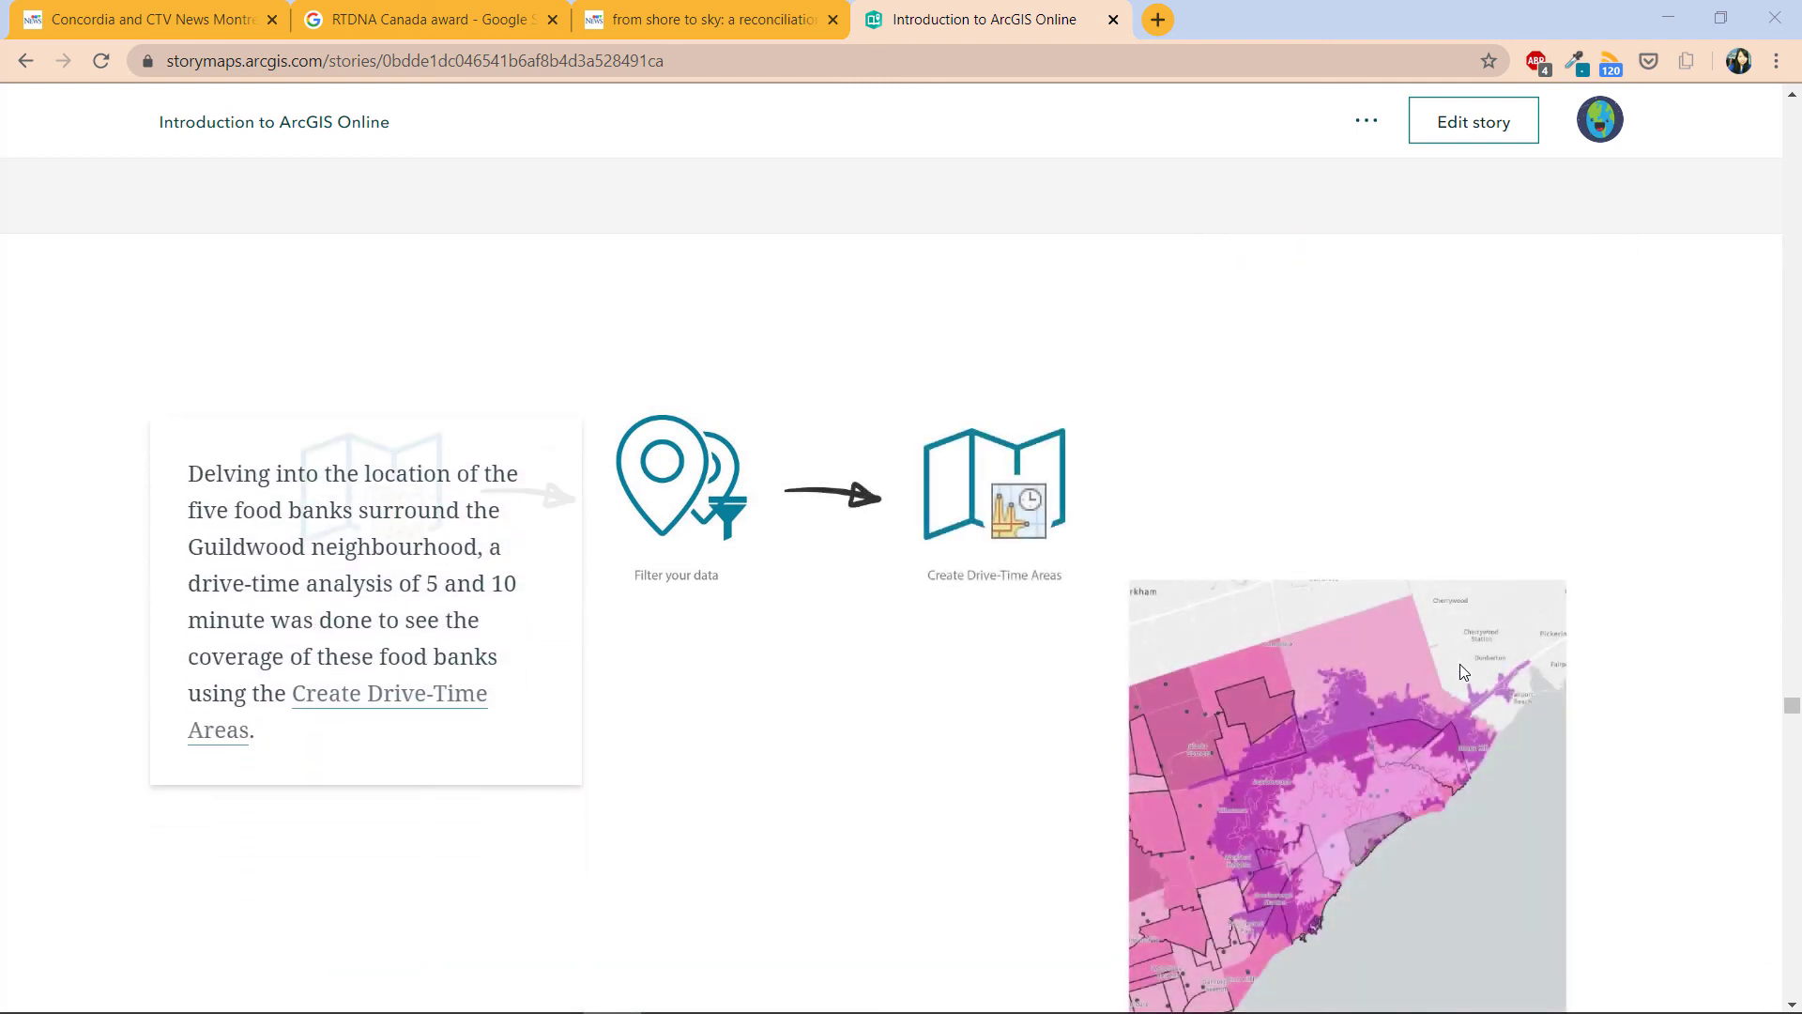
pyautogui.scroll(-1, 1460, 662)
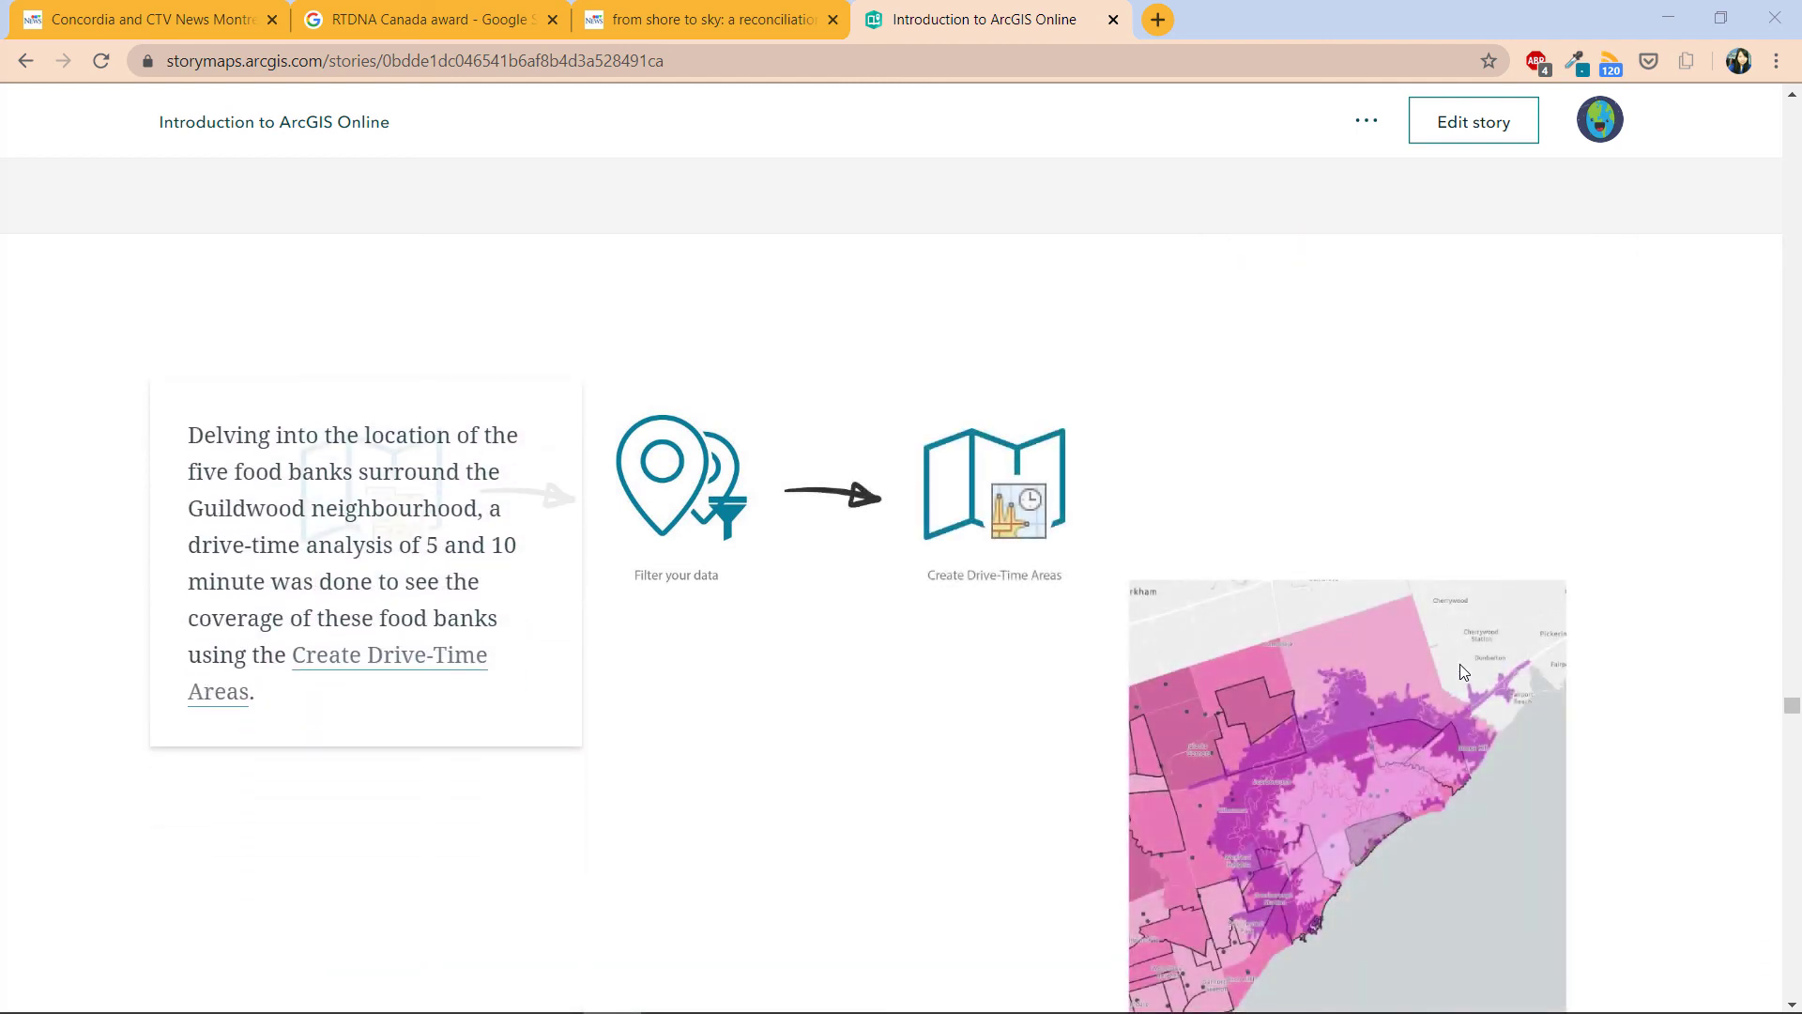